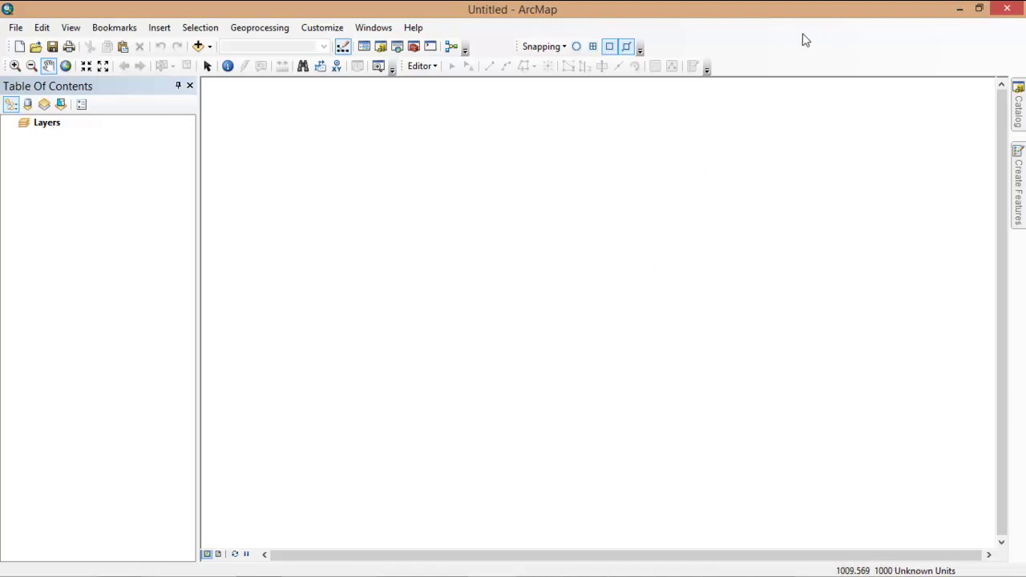
- Open the map document Selangor.mxd from the Georeference folder inside E:\Kursus_GIS\Data
mouse_move(1020, 115)
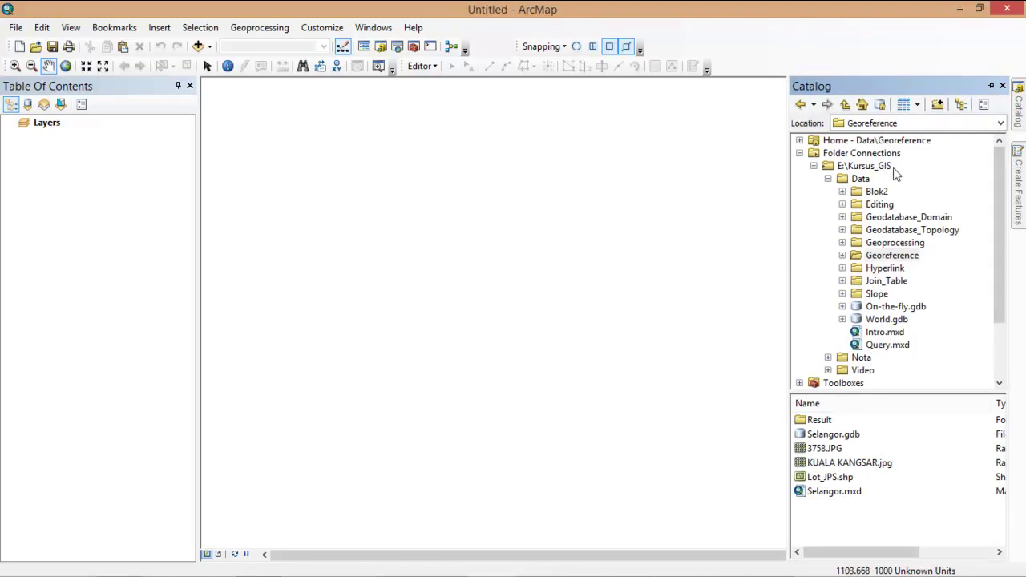
click(858, 179)
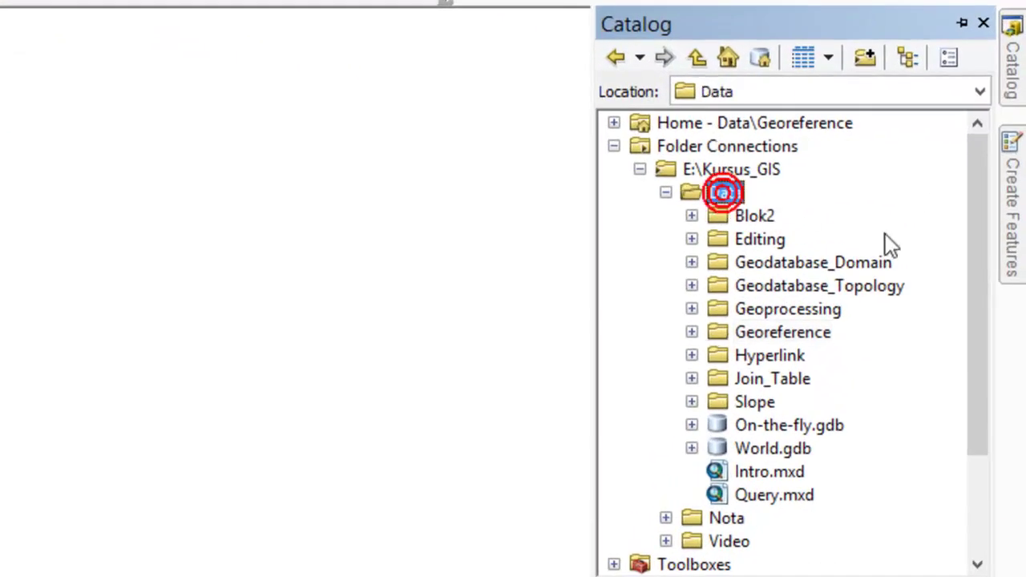
click(806, 334)
click(691, 331)
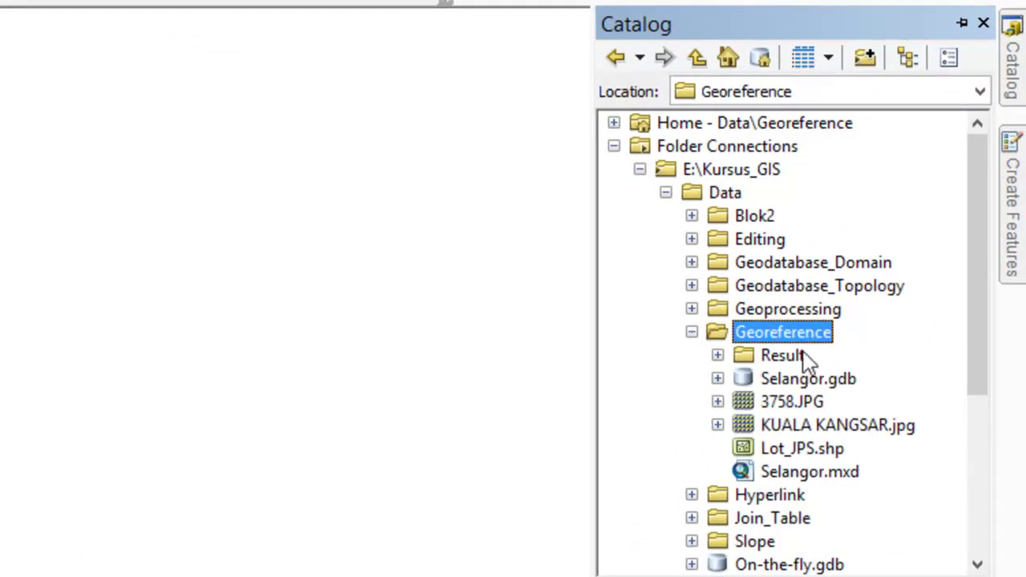
click(801, 473)
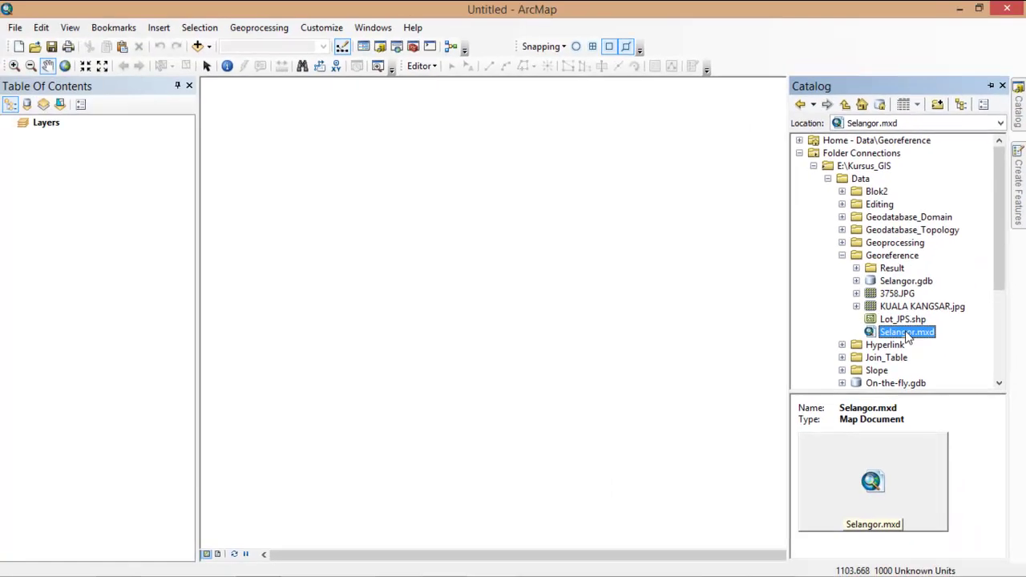
double_click(905, 332)
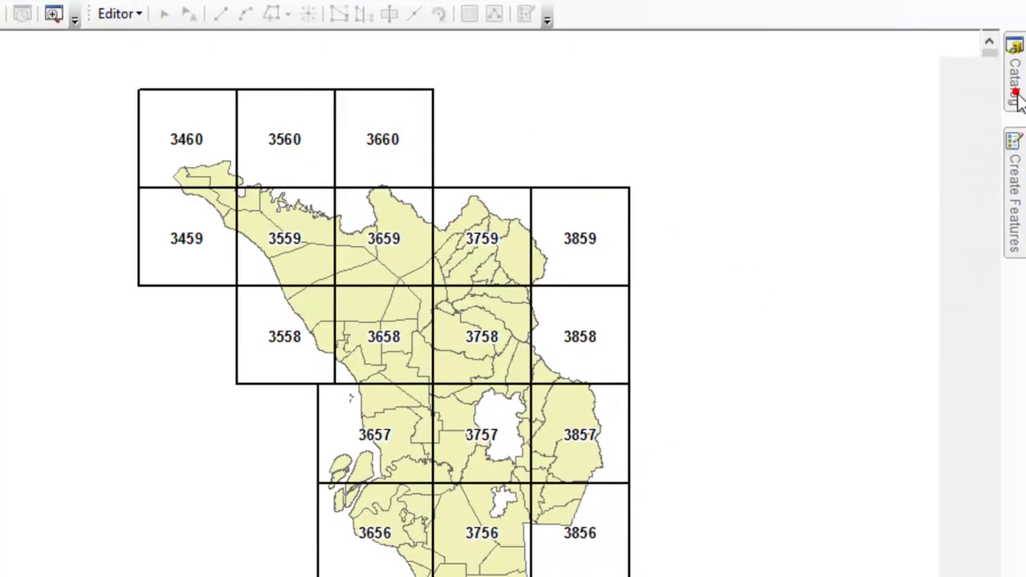
- Add the raster 3758.JPG from the Georeference folder to the map, building its pyramids and accepting the missing spatial reference
click(1016, 112)
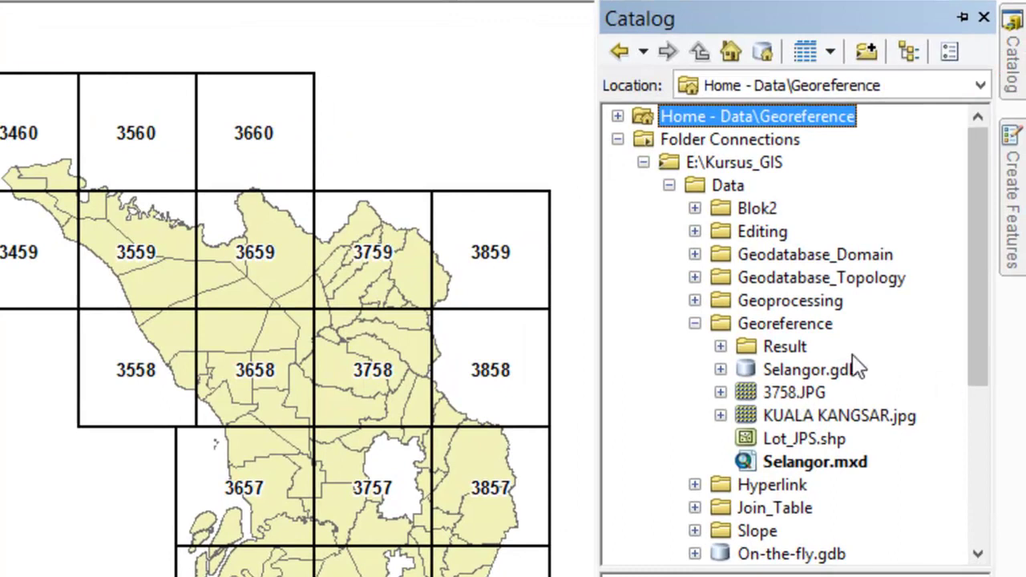
click(818, 325)
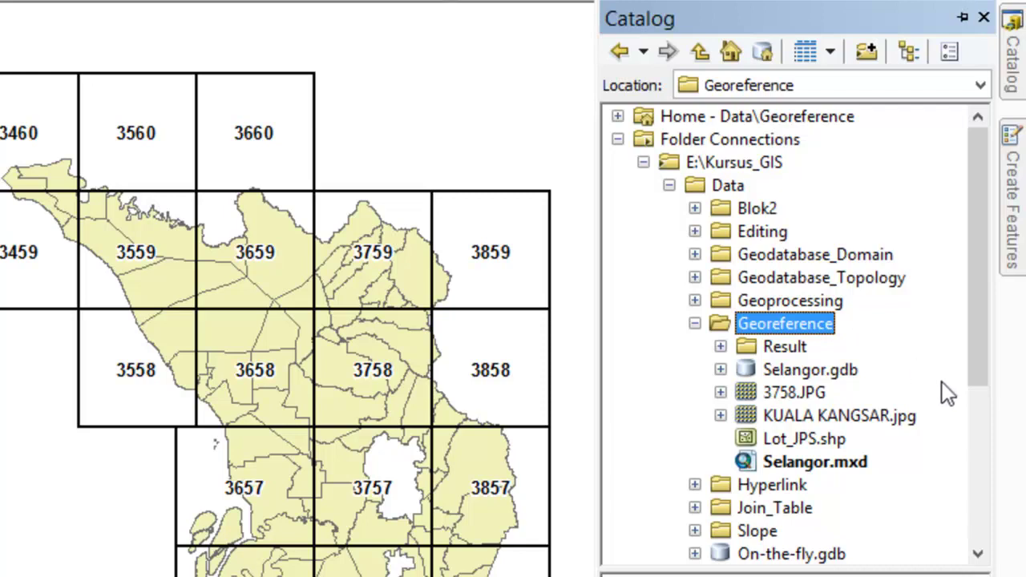
click(797, 394)
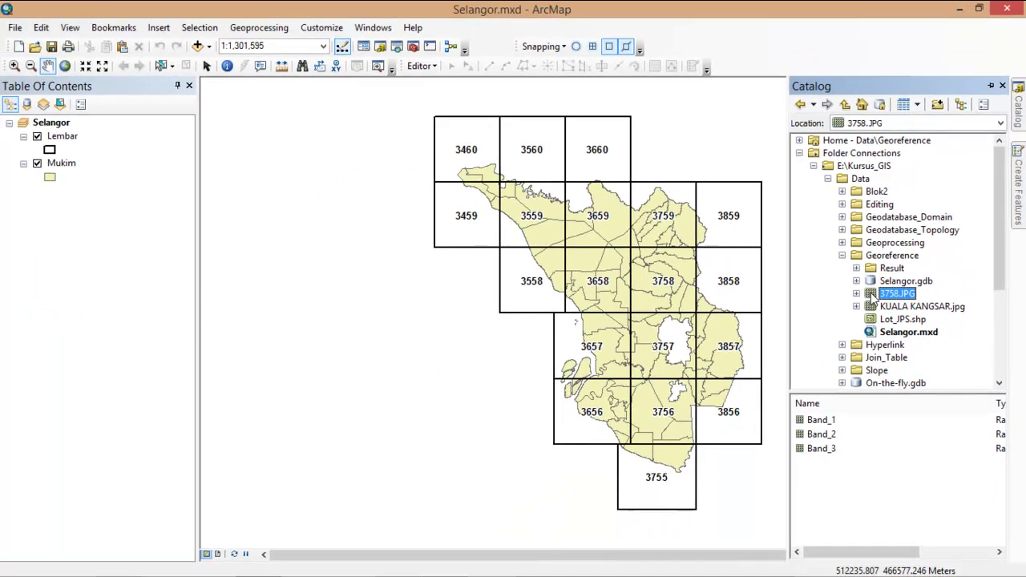
drag(873, 295, 402, 297)
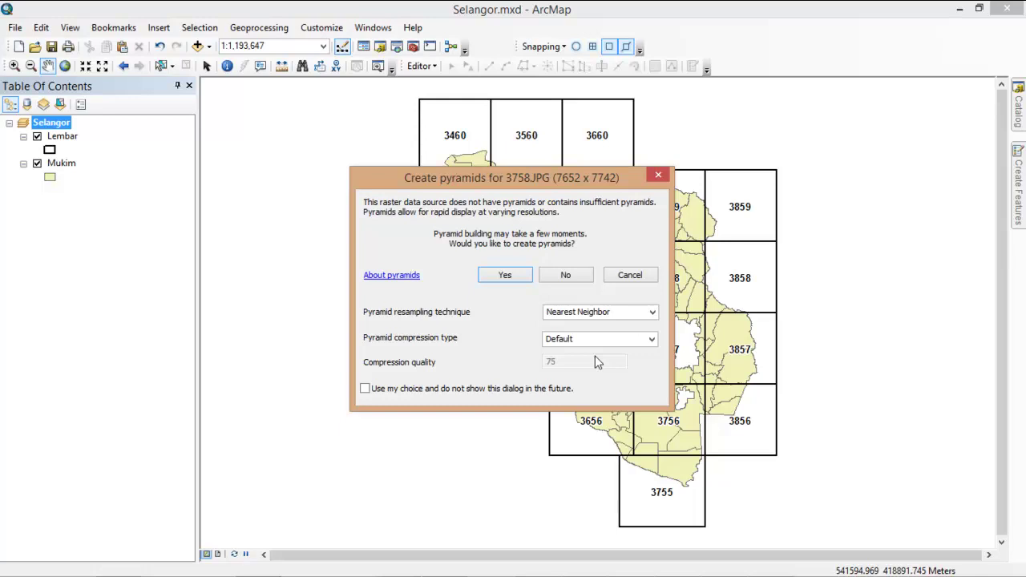
click(507, 276)
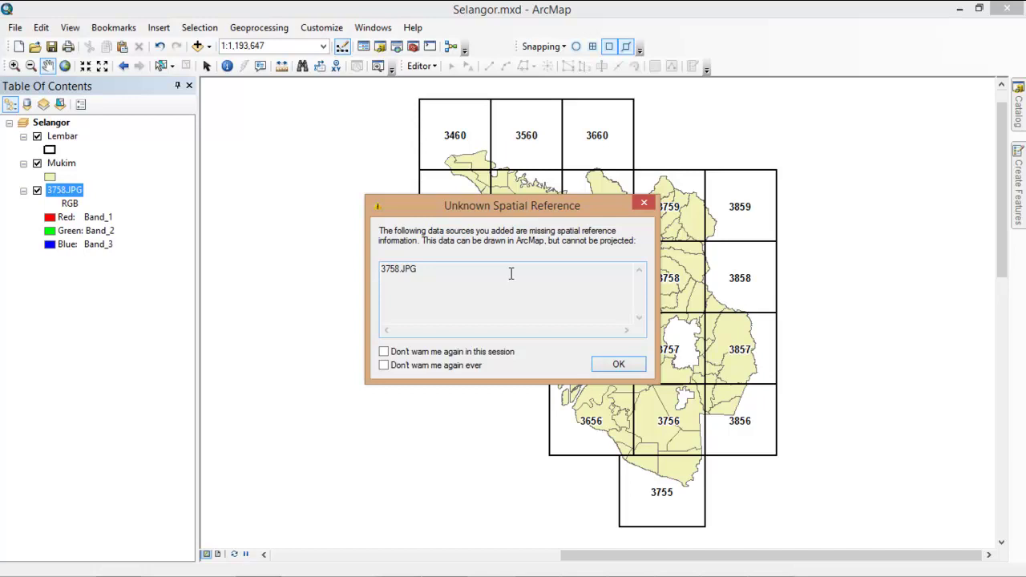
click(638, 362)
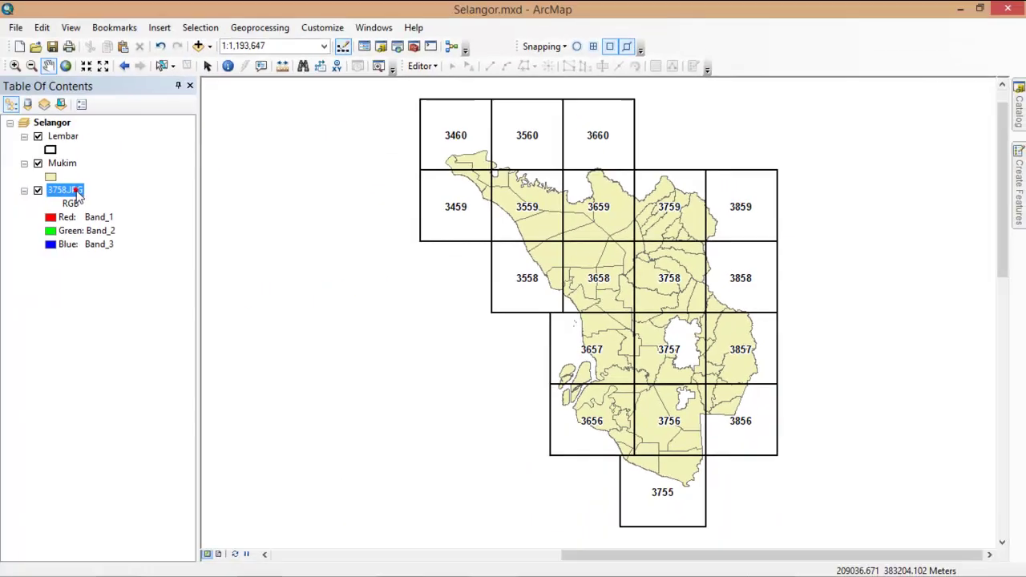
- Move the 3758.JPG layer between Lembar and Mukim, and show the map's full extent
drag(77, 190, 78, 162)
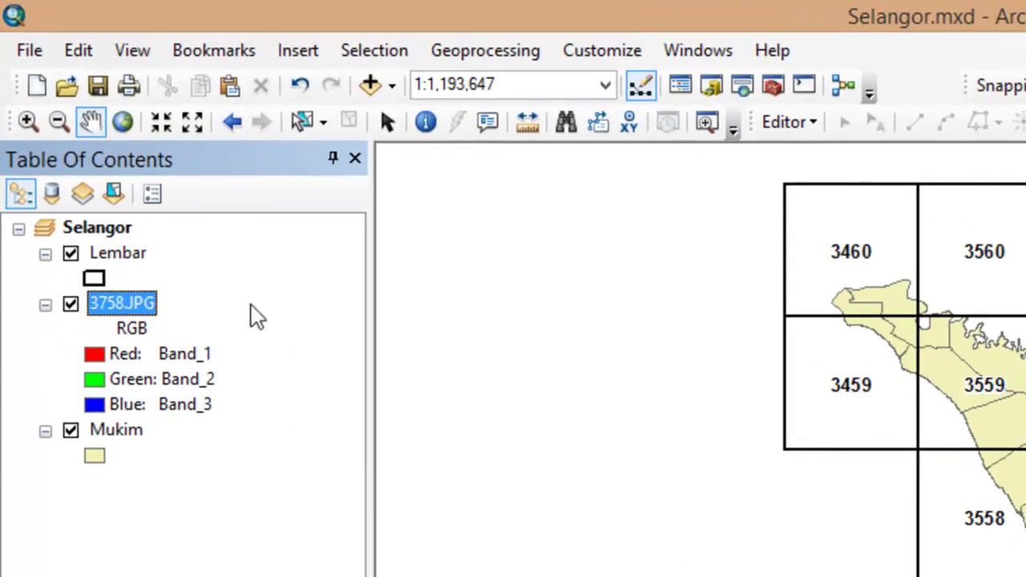
click(123, 121)
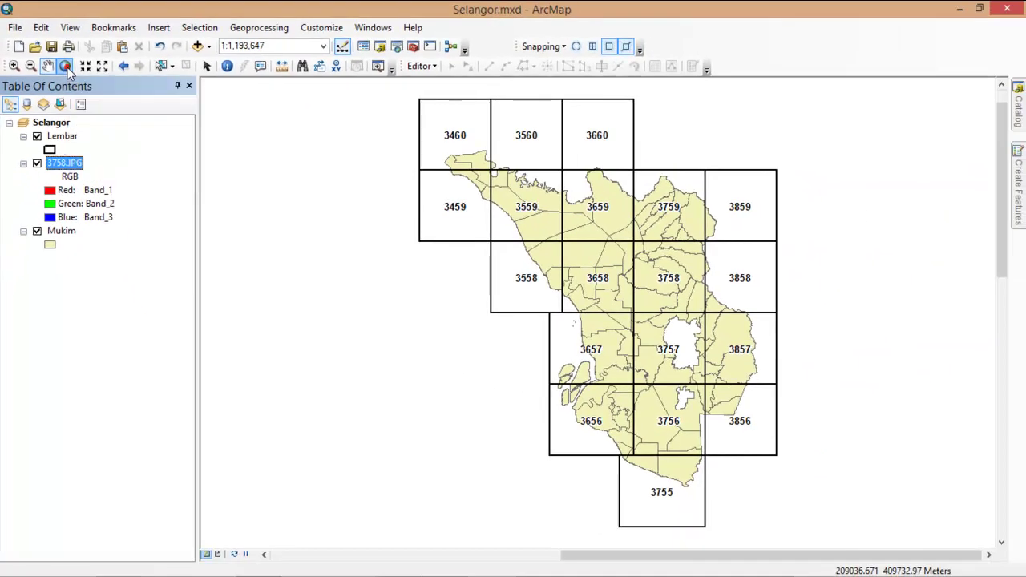
click(67, 69)
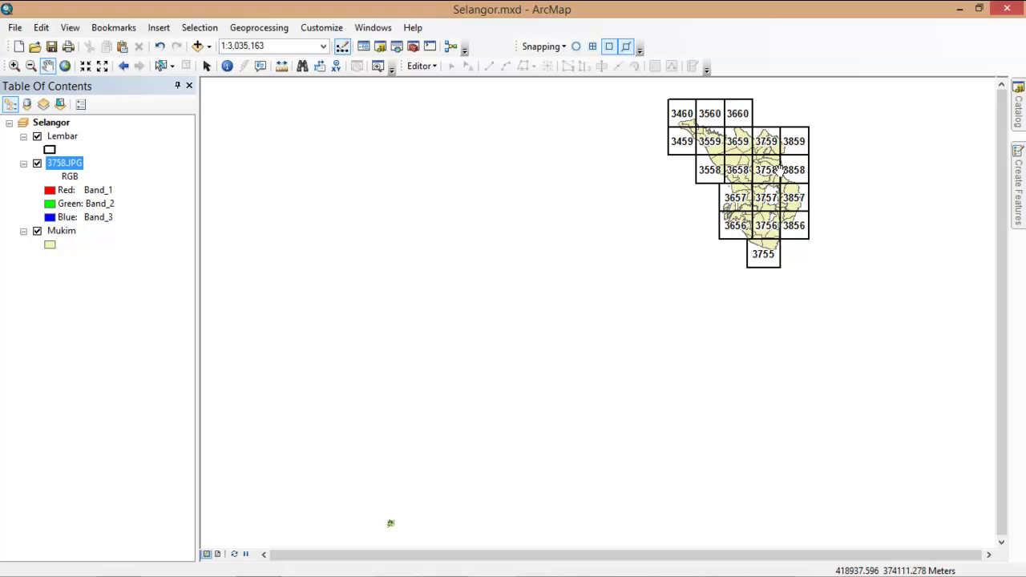
- Locate the scanned 3758.JPG sheet away from the Selangor layers and examine the grid coordinates at its northwest corner
click(16, 67)
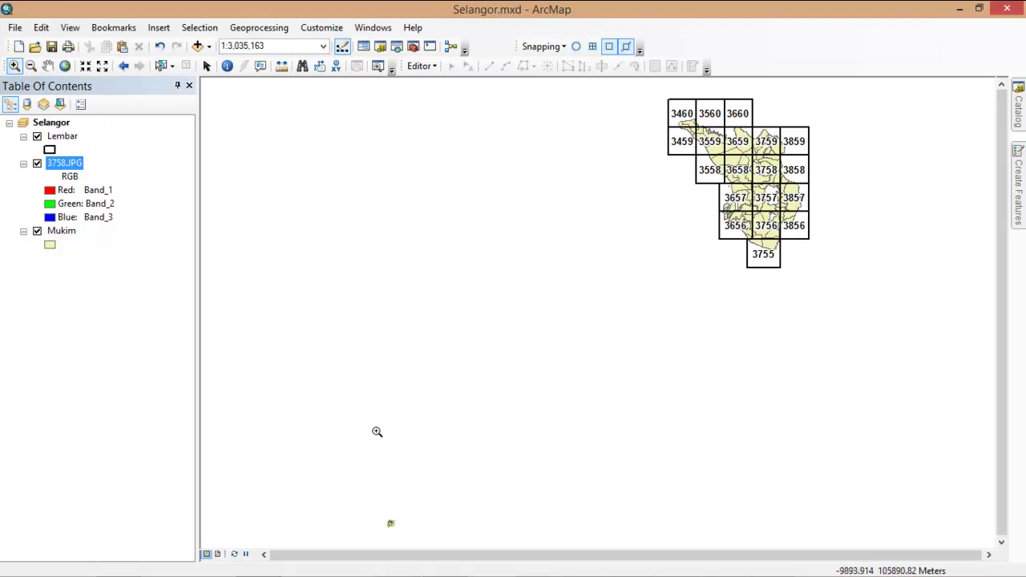
drag(382, 515, 401, 531)
drag(491, 245, 738, 476)
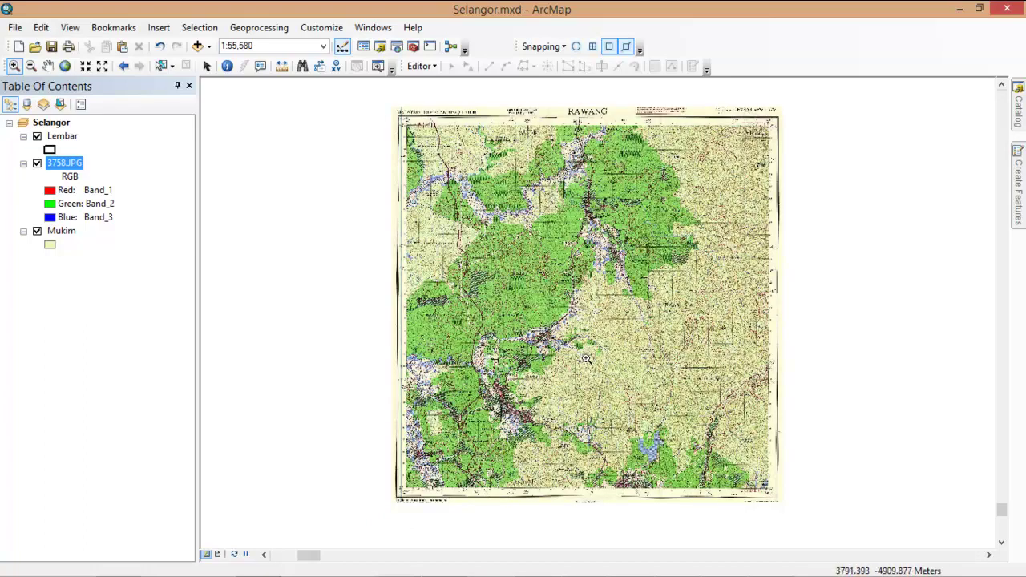
drag(382, 98, 462, 173)
drag(407, 136, 726, 403)
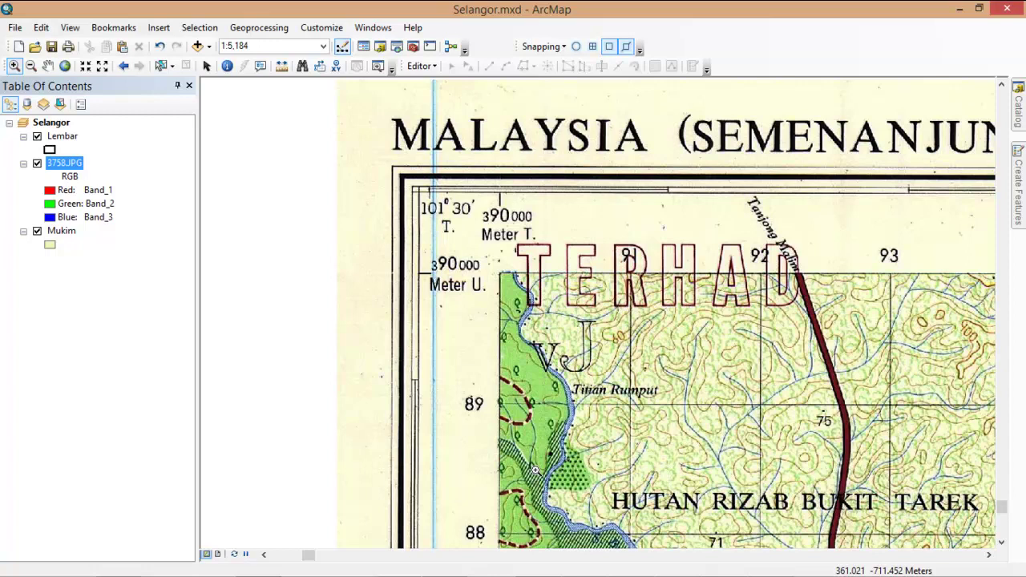
- Examine the grid coordinates along the sheet's northern edge, from the northwest corner to the northeast corner
click(48, 66)
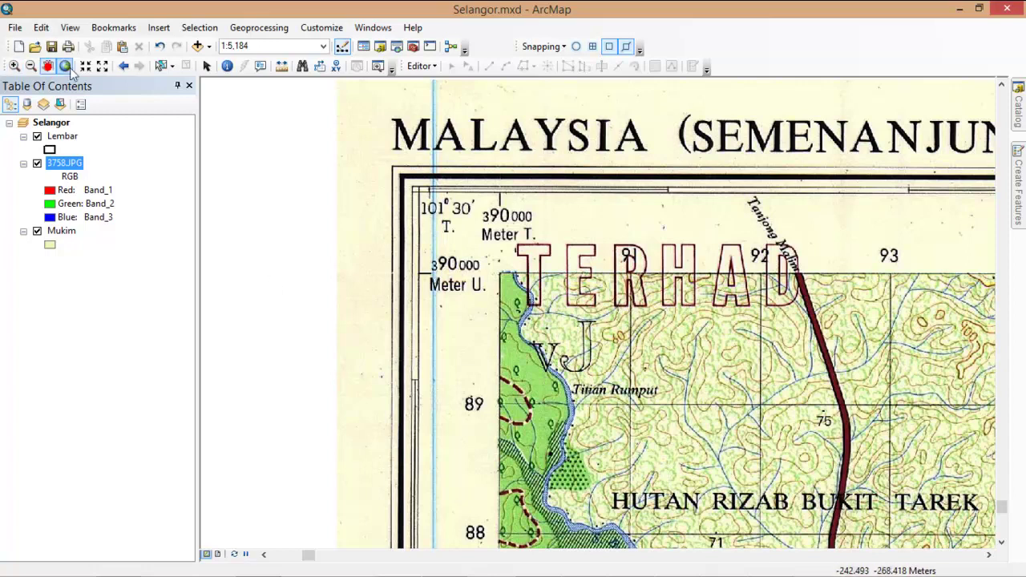
drag(597, 319, 321, 205)
drag(738, 252, 425, 258)
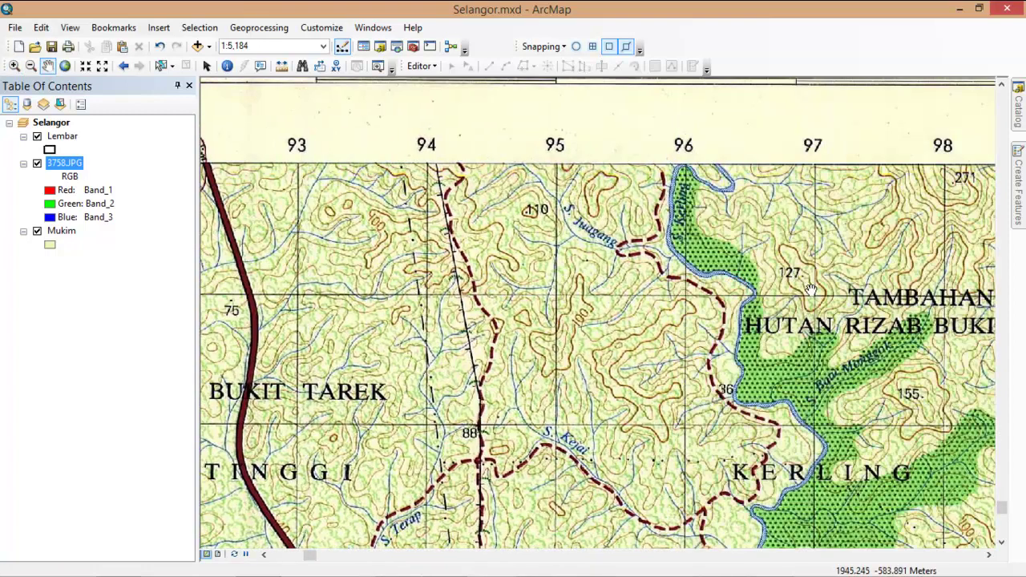
drag(848, 293, 375, 314)
drag(825, 308, 432, 308)
drag(752, 310, 325, 311)
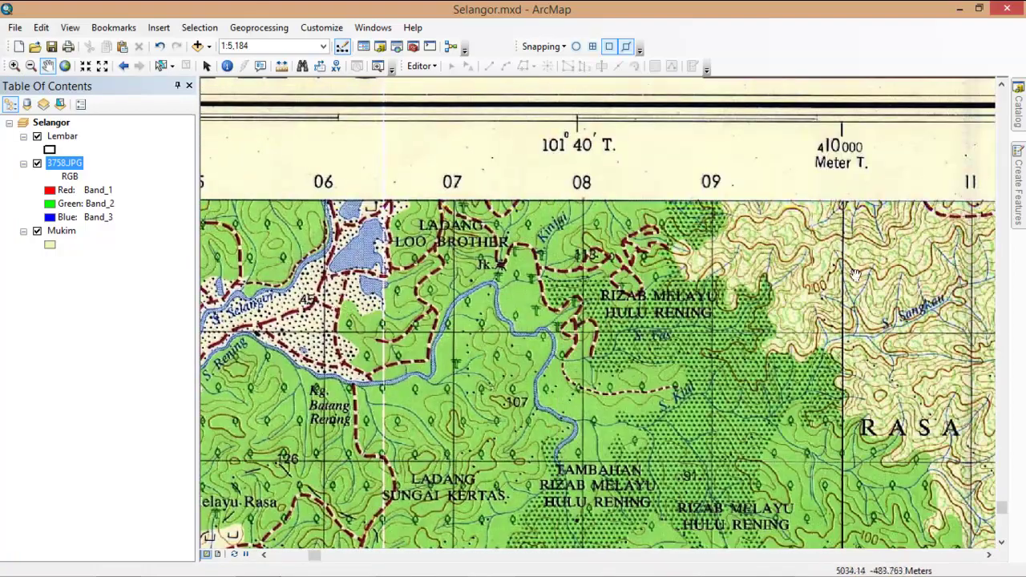
drag(858, 276, 333, 257)
drag(774, 321, 298, 292)
drag(774, 270, 232, 272)
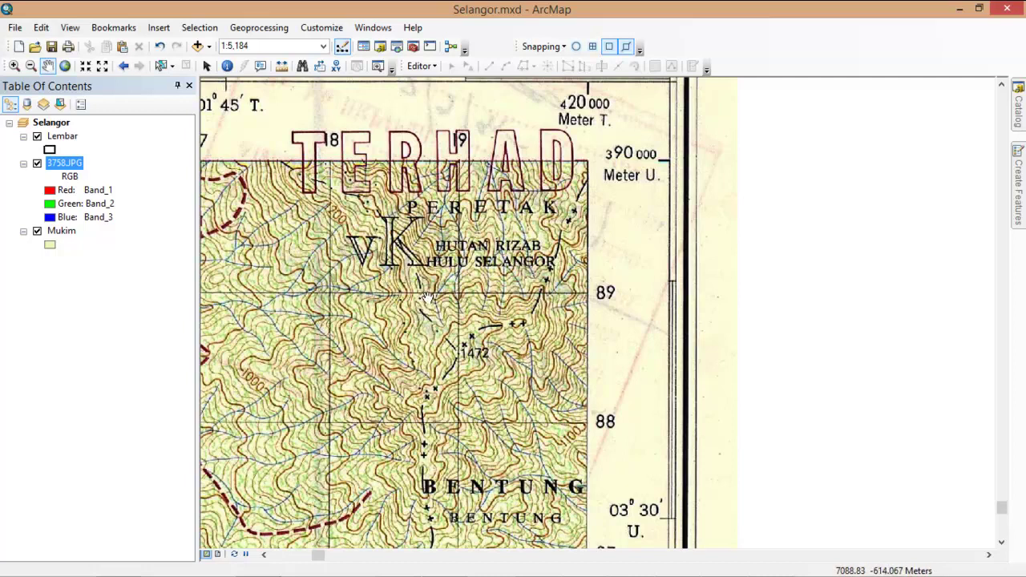
- Review the grid labels back along the northern edge to the northwest corner, and show the whole 3758.JPG layer
drag(426, 296, 699, 297)
drag(400, 249, 761, 301)
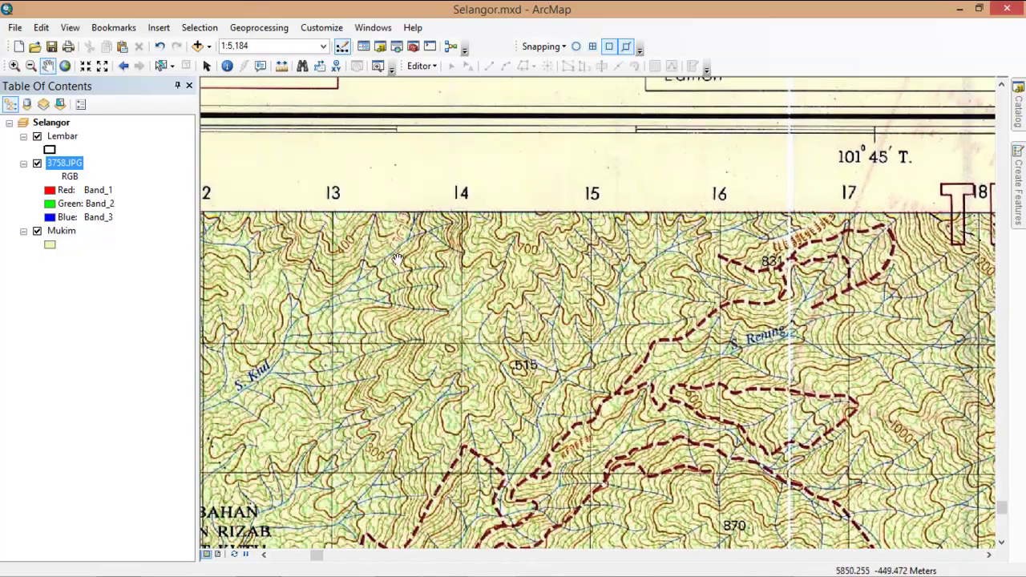
drag(397, 258, 800, 258)
drag(399, 257, 802, 257)
drag(391, 274, 833, 274)
drag(429, 280, 878, 282)
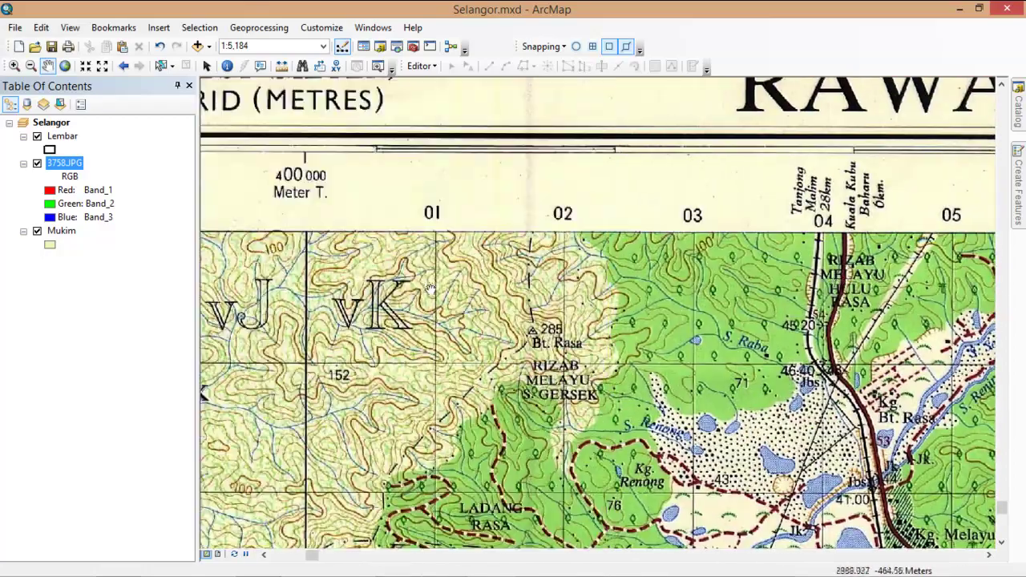
drag(431, 290, 870, 290)
drag(486, 317, 882, 317)
drag(417, 313, 836, 284)
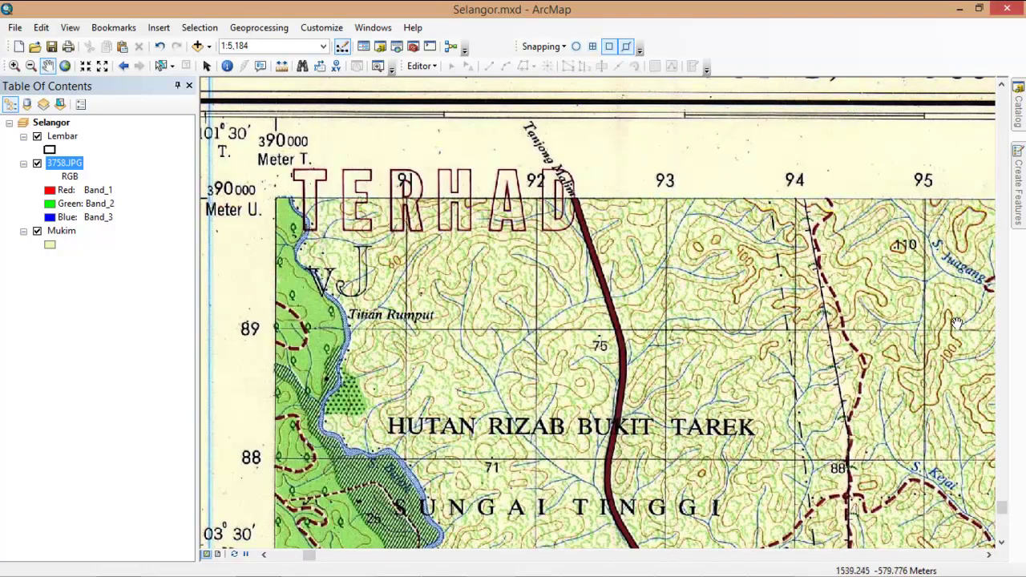
right_click(61, 169)
click(130, 246)
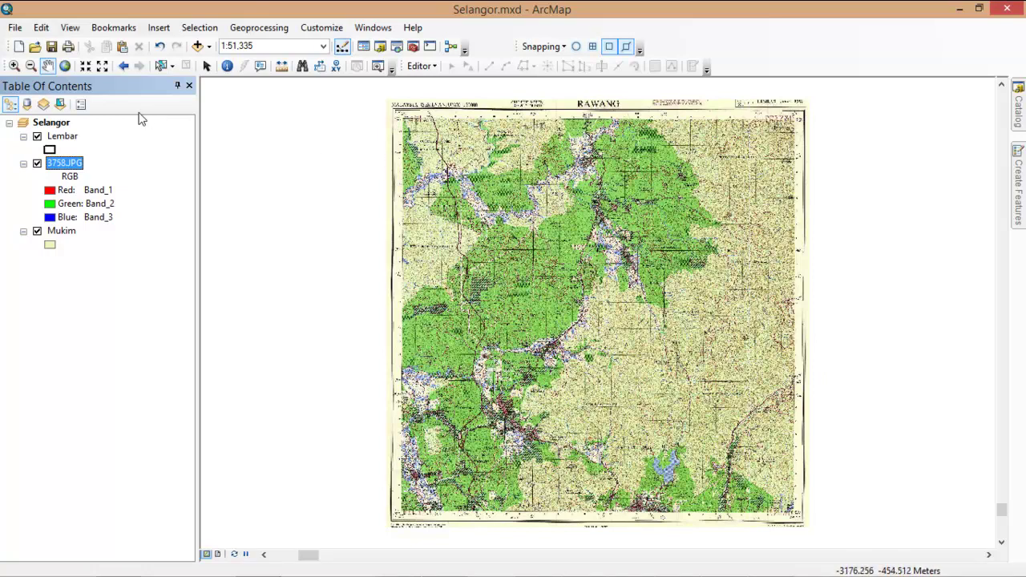
- Display the Georeferencing toolbar and float it over the map area
right_click(762, 51)
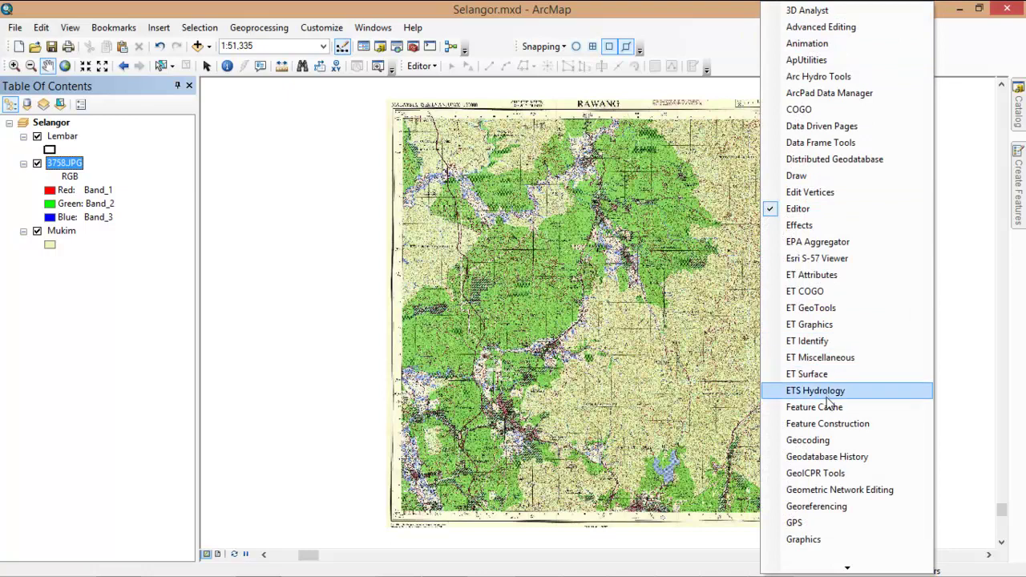
click(816, 506)
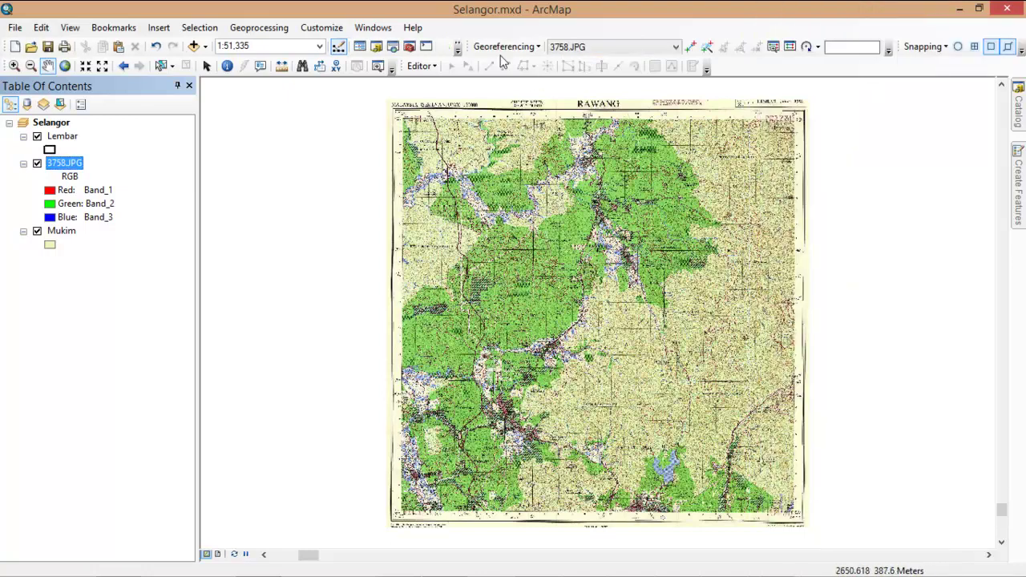
drag(469, 42, 253, 112)
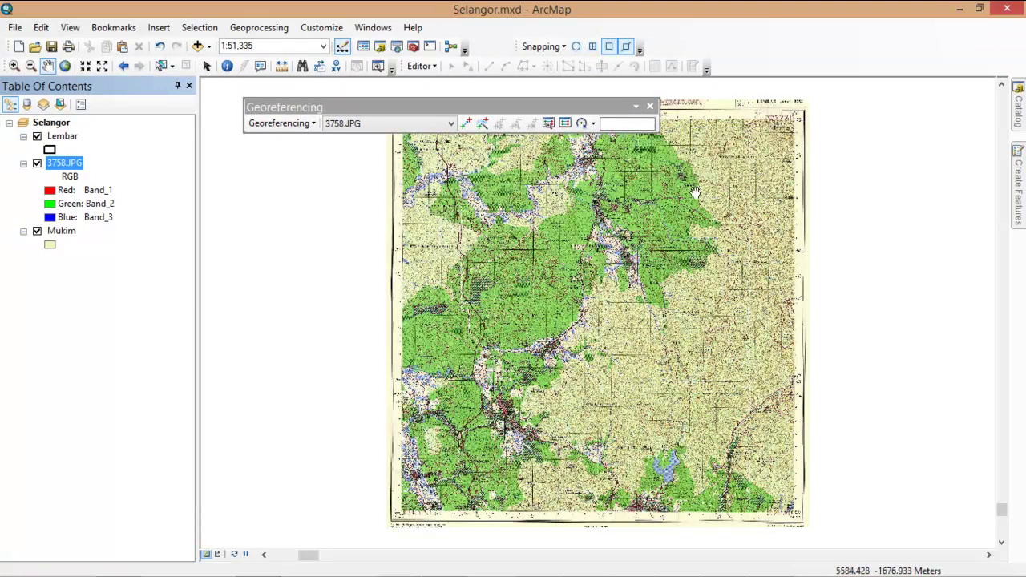
- Turn off Auto Adjust for georeferencing the 3758.JPG raster
click(312, 124)
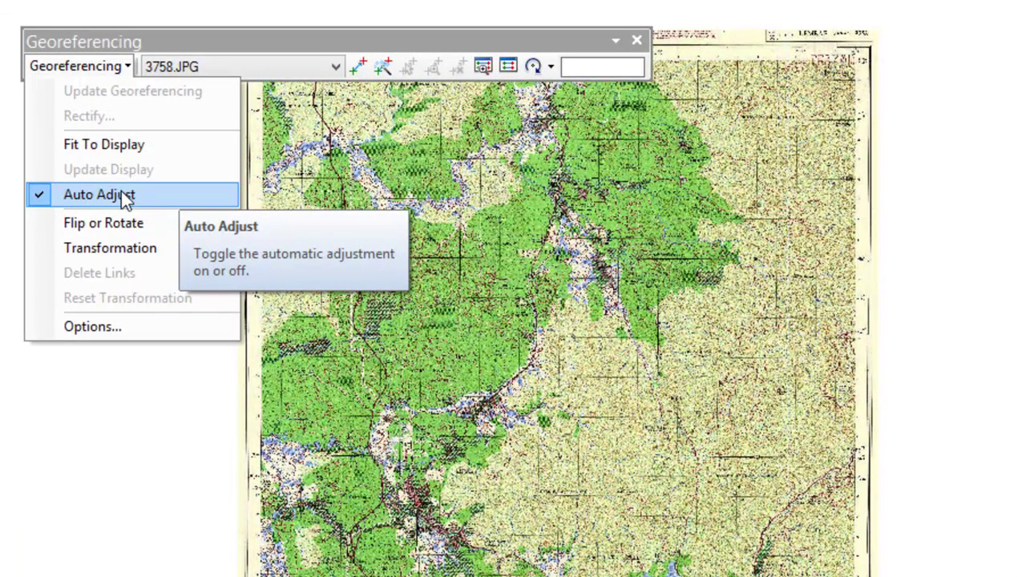
click(833, 90)
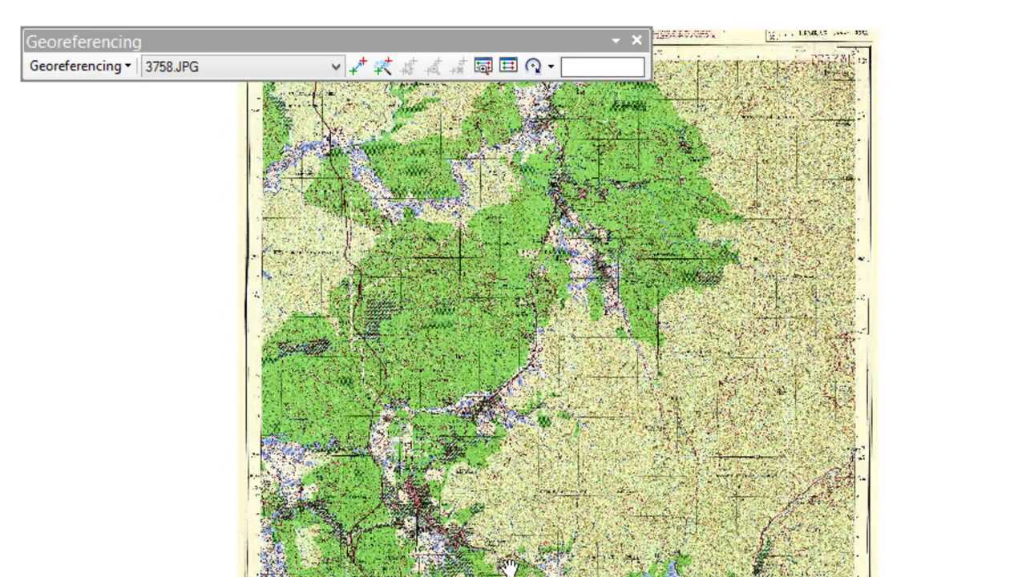
click(98, 67)
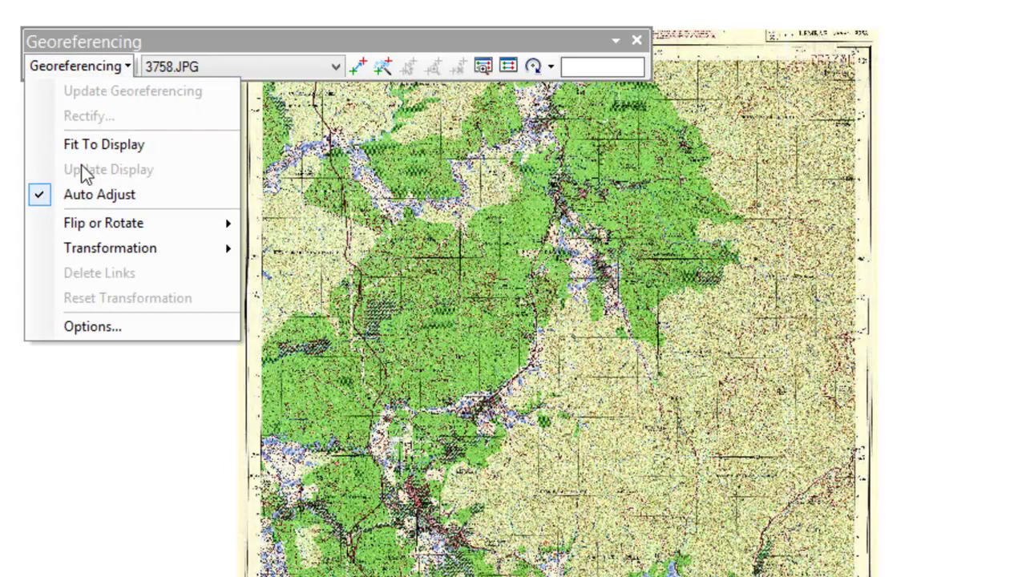
click(37, 195)
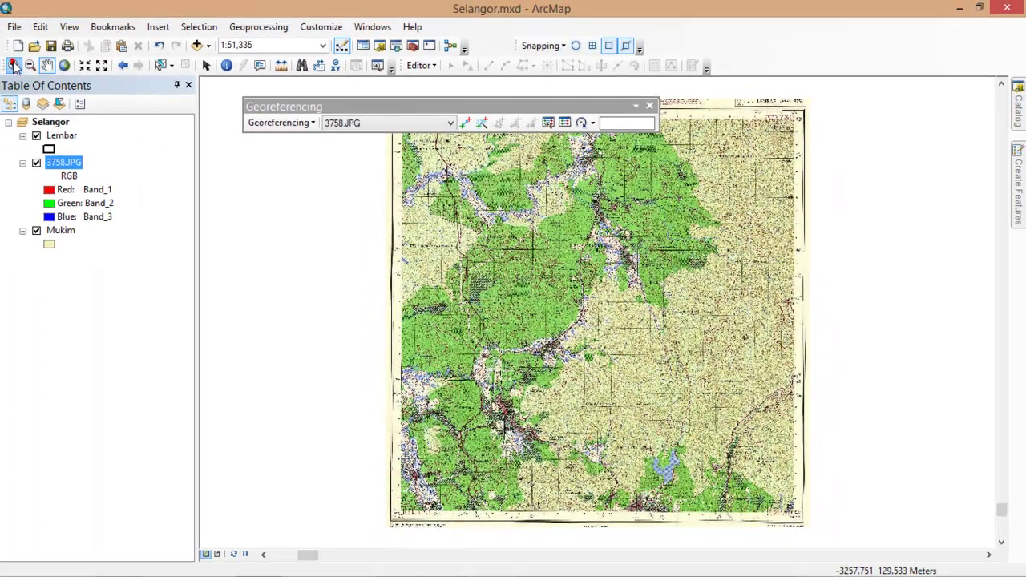
- Place the first control point's source on the intersection of grid lines 91 and 89 near the sheet's northwest corner
click(14, 65)
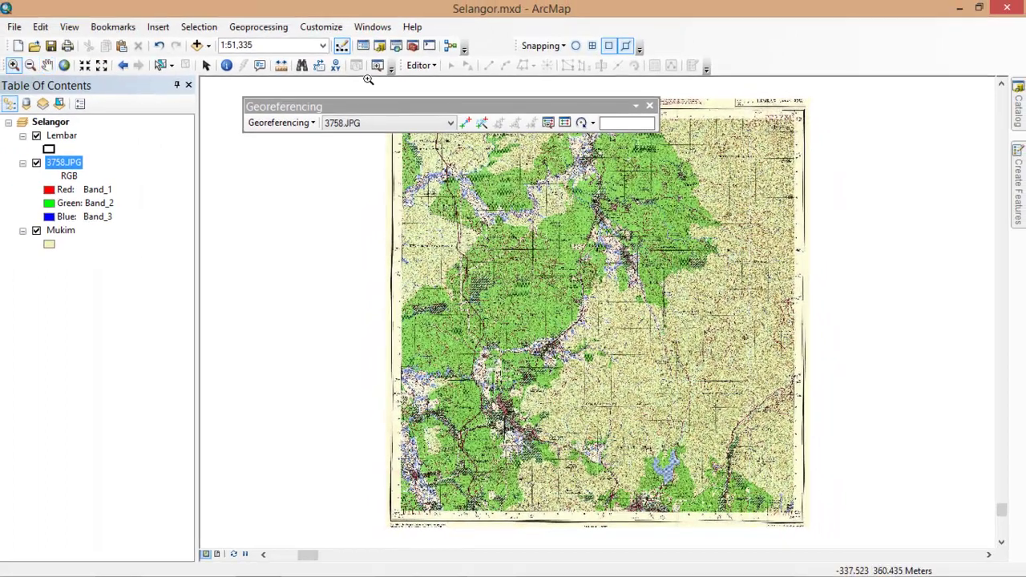
drag(400, 135, 470, 181)
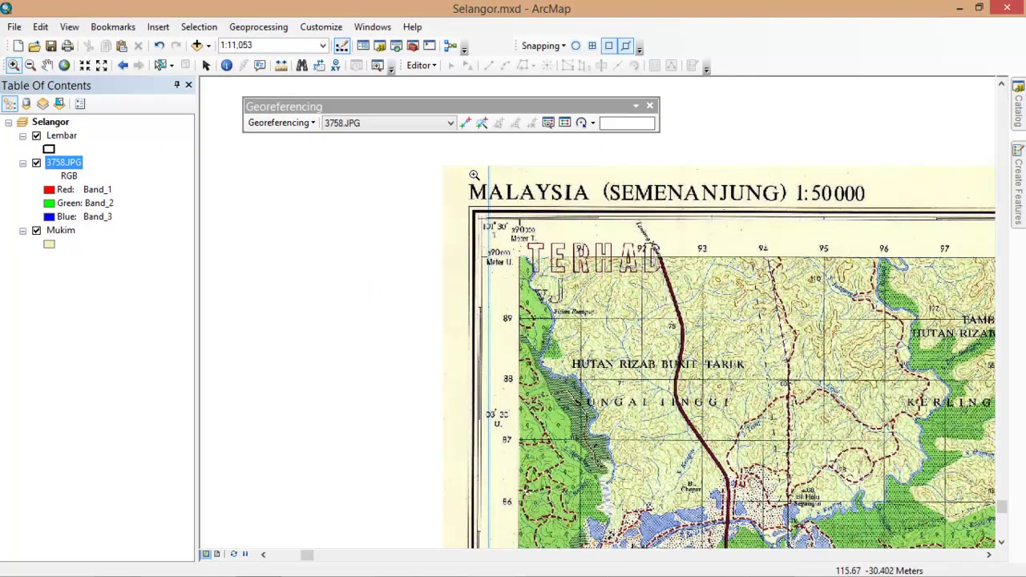
mouse_move(568, 315)
mouse_down()
mouse_move(689, 394)
mouse_move(645, 356)
mouse_up()
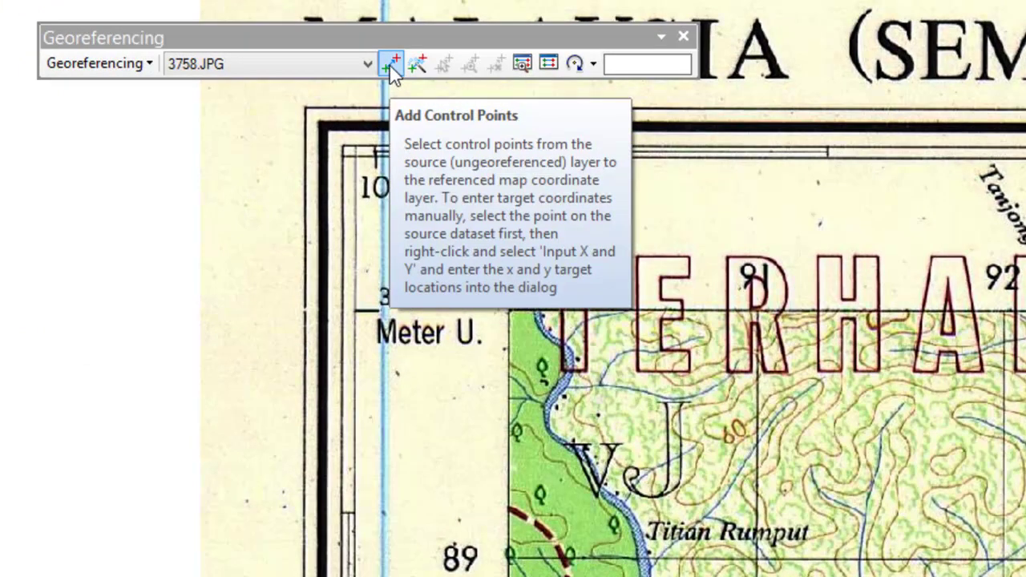
click(389, 63)
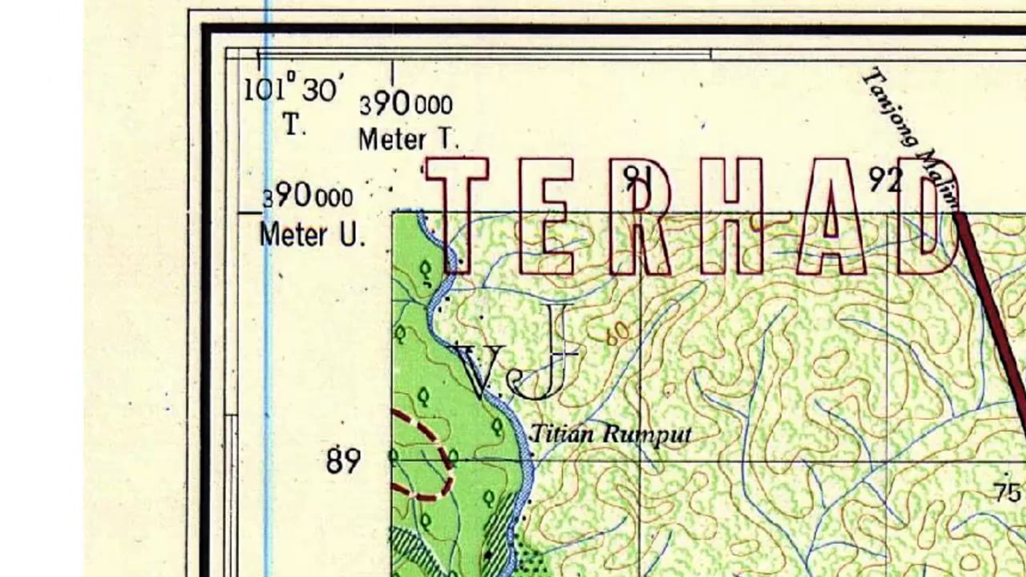
click(643, 458)
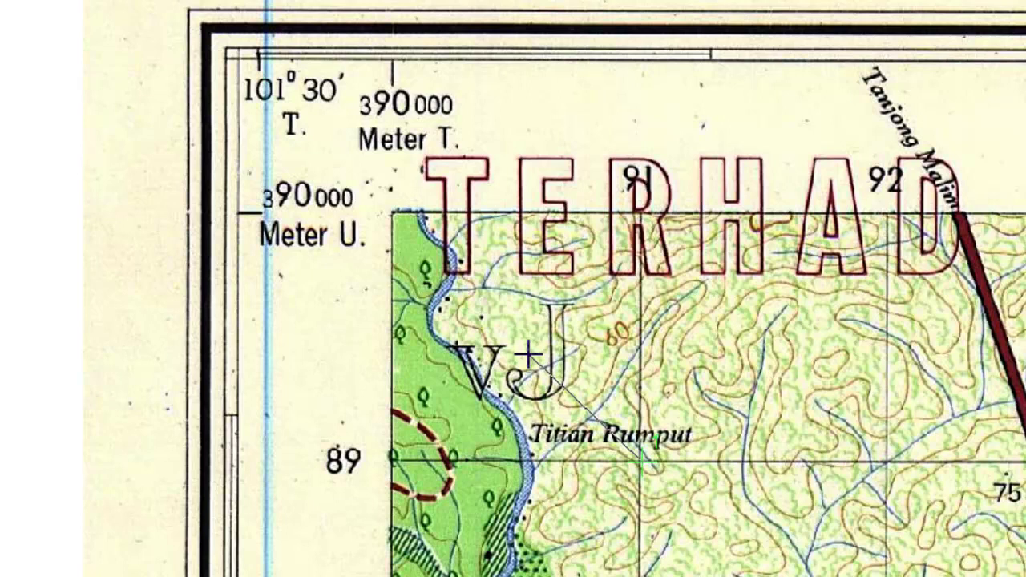
- Enter map coordinates X 390000 and Y 389000 for the control point near the northwest corner
right_click(528, 352)
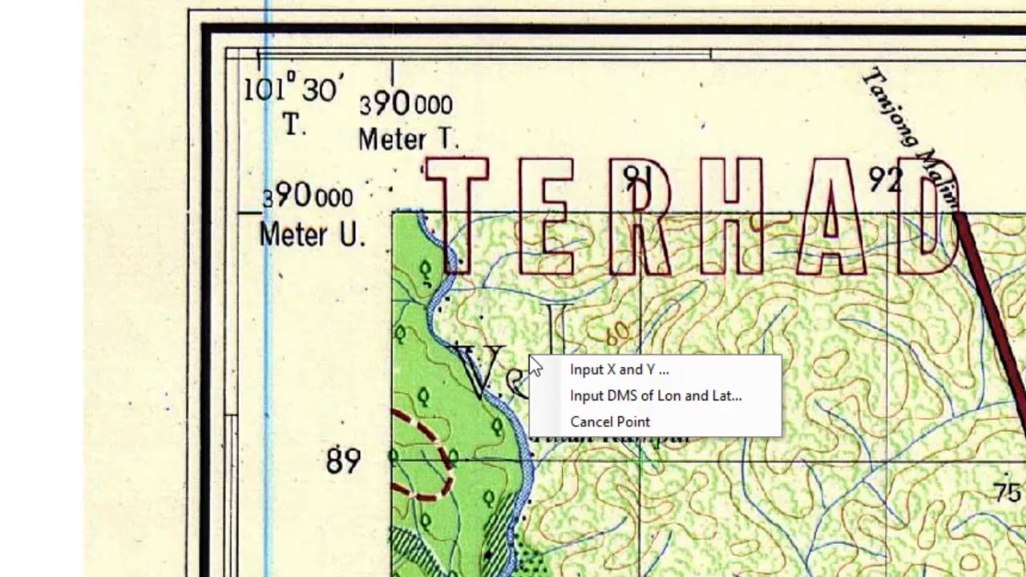
click(651, 371)
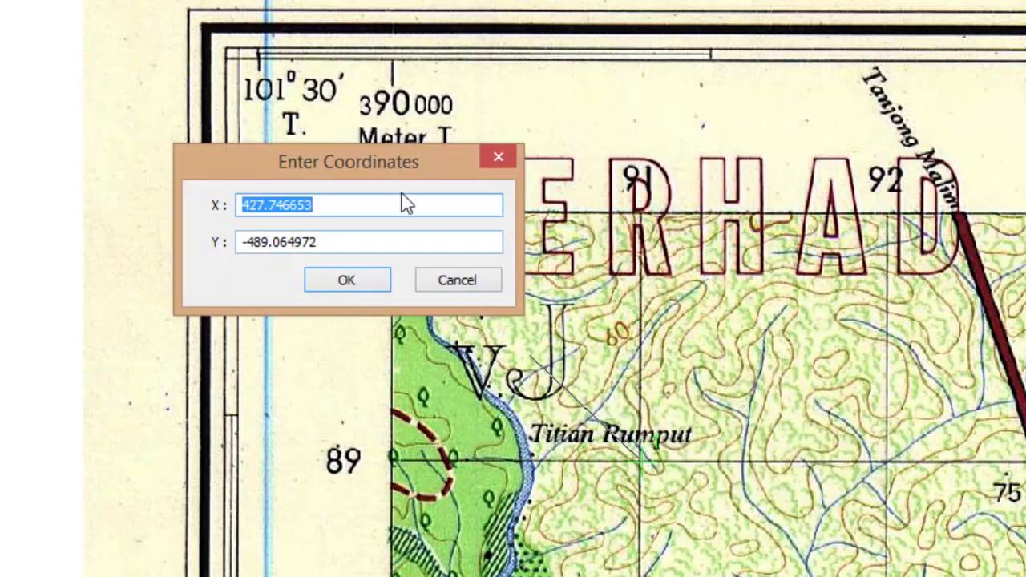
drag(373, 165, 88, 232)
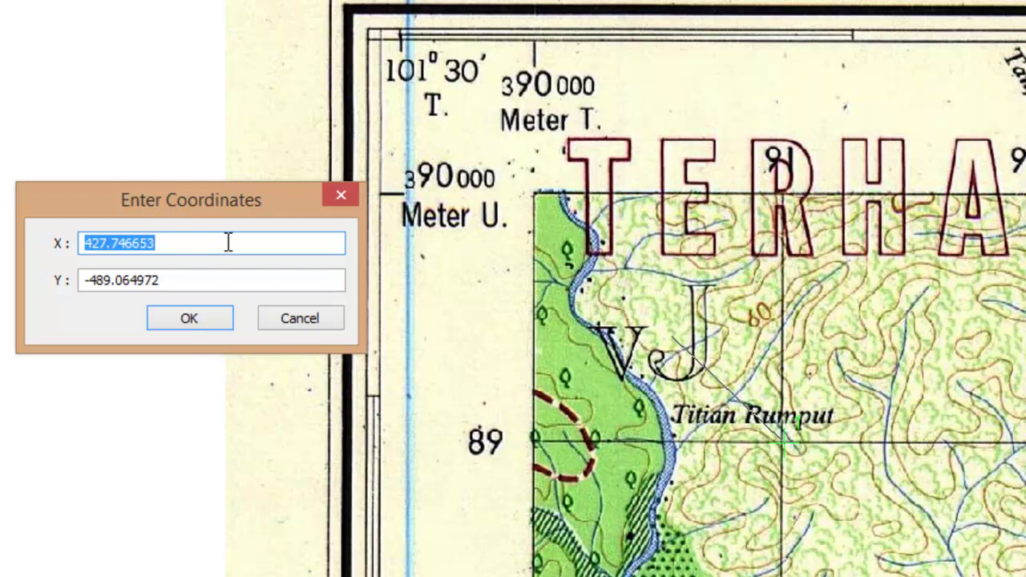
text(390000)
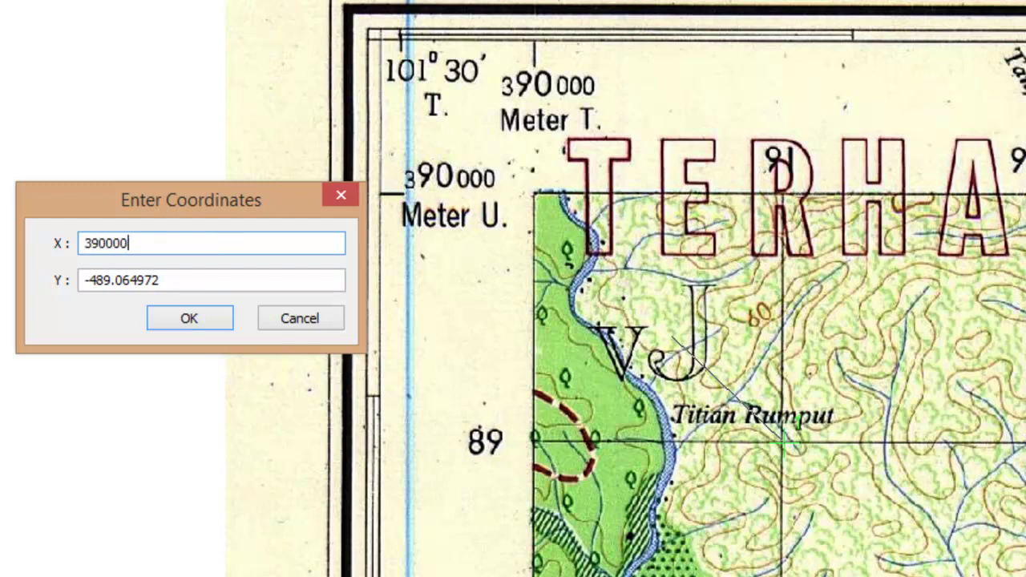
key(Tab)
text(3)
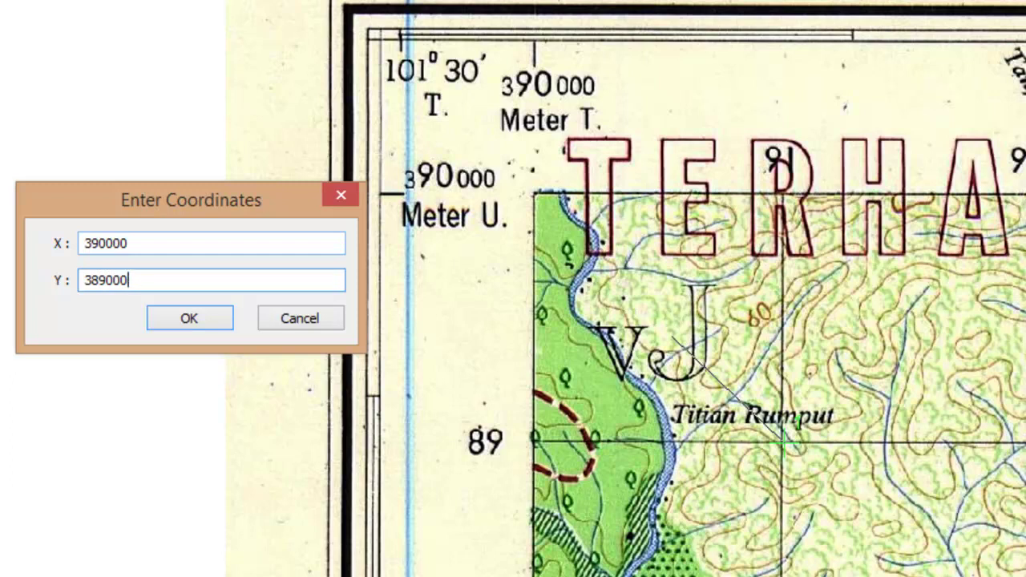
click(218, 325)
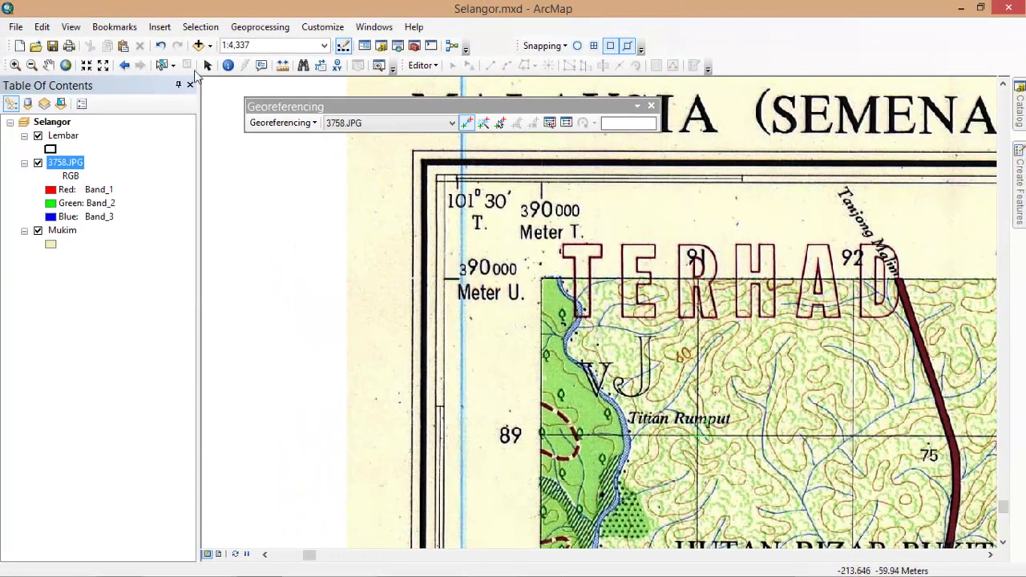
- Place the second control point's source on the intersection of grid lines 19 and 89 near the sheet's northeast corner
click(48, 66)
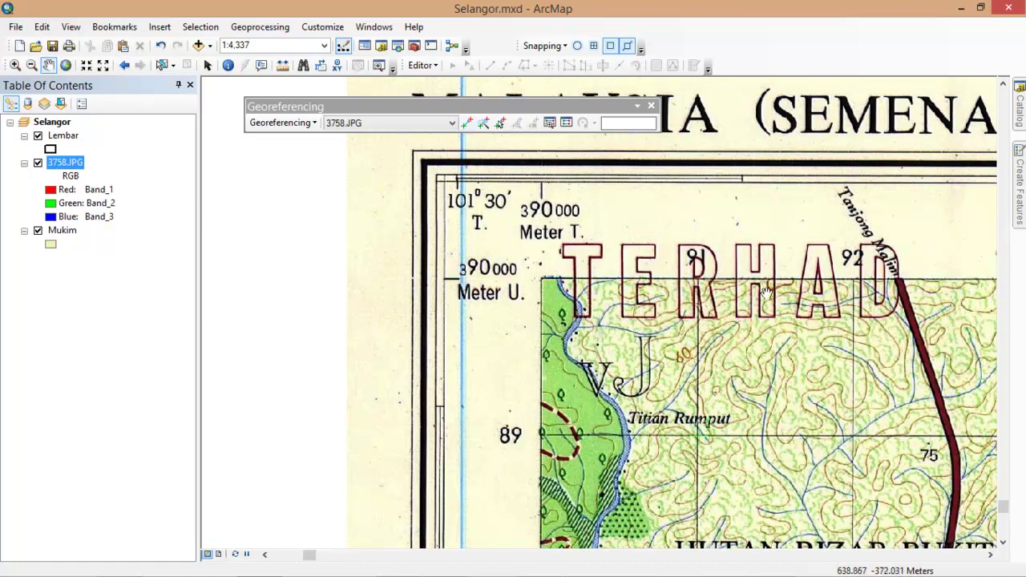
right_click(64, 166)
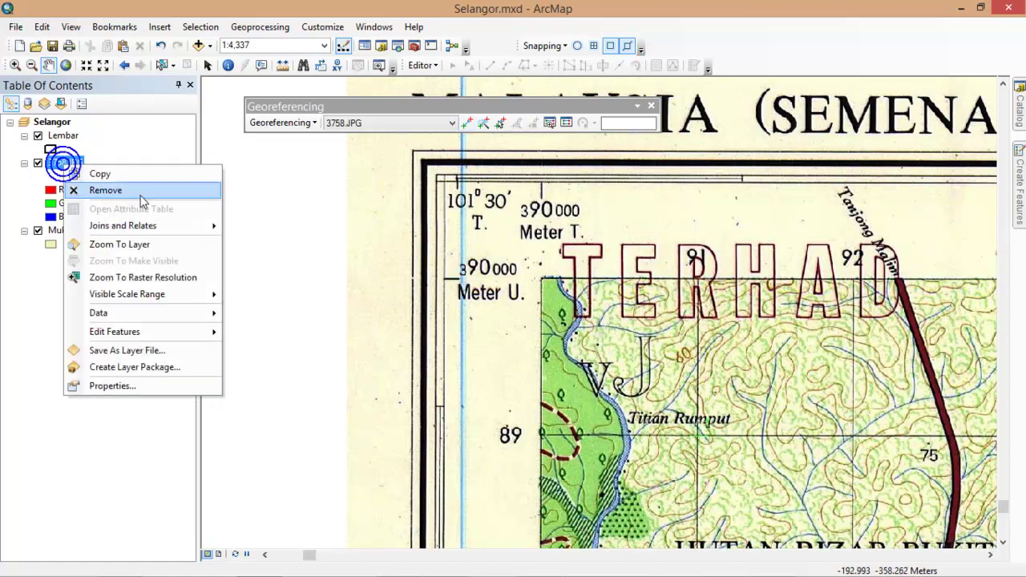
click(119, 245)
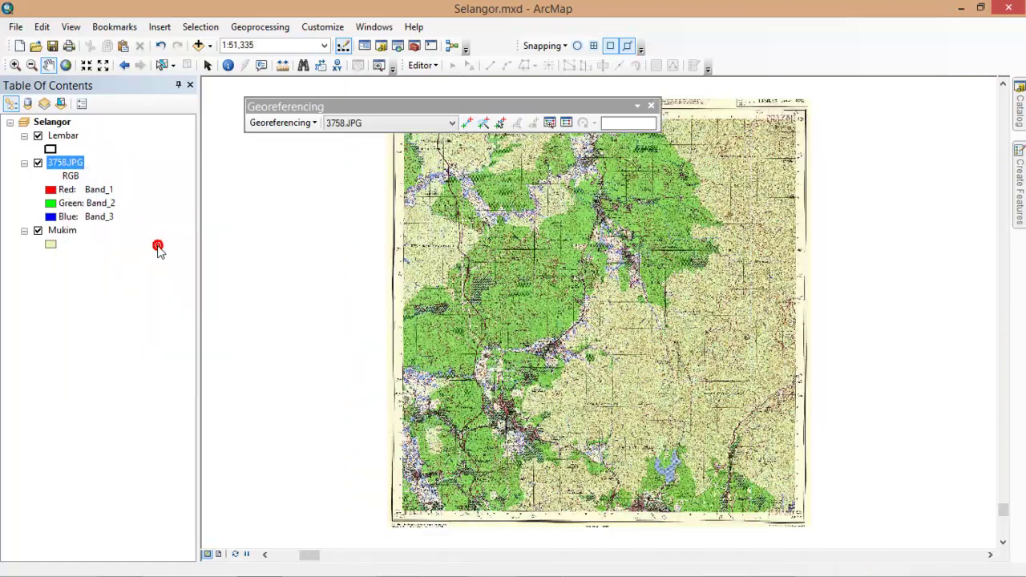
click(15, 66)
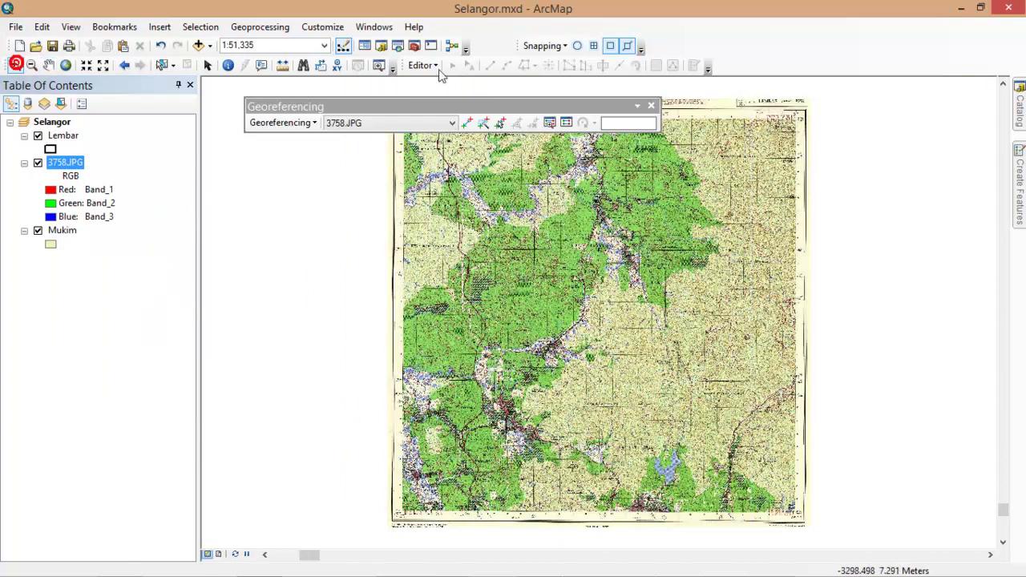
drag(756, 99, 818, 160)
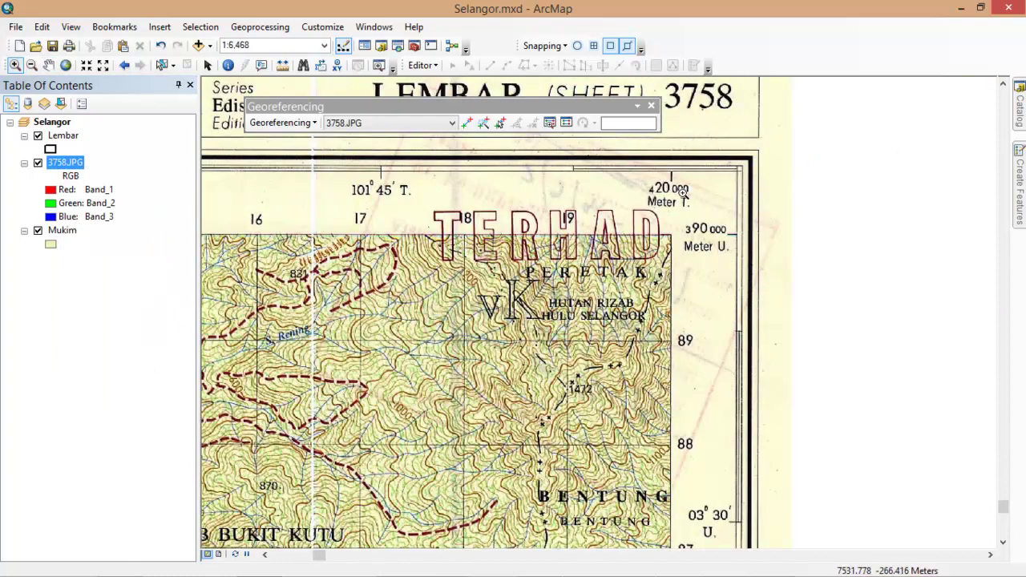
drag(511, 178, 748, 374)
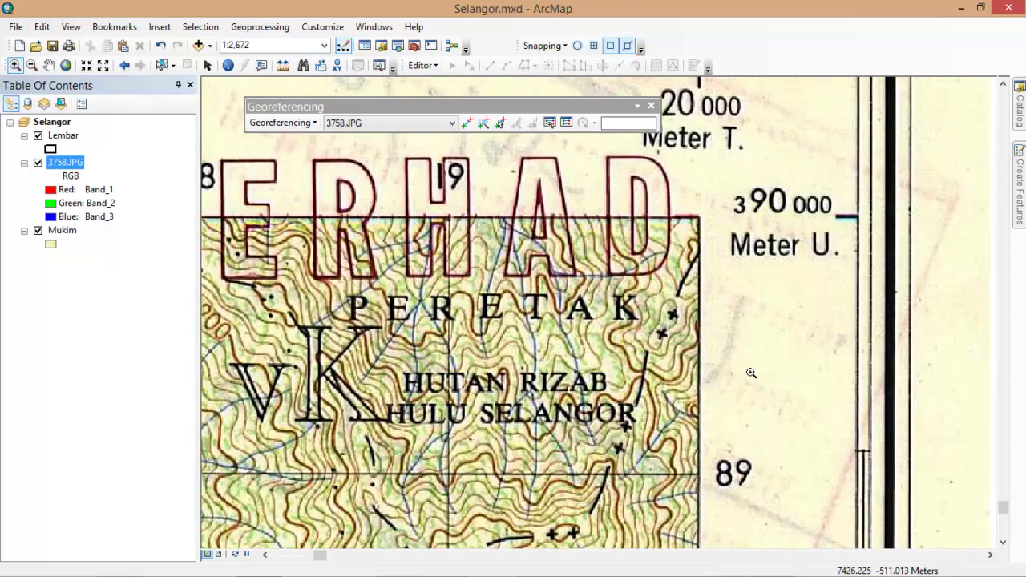
click(467, 123)
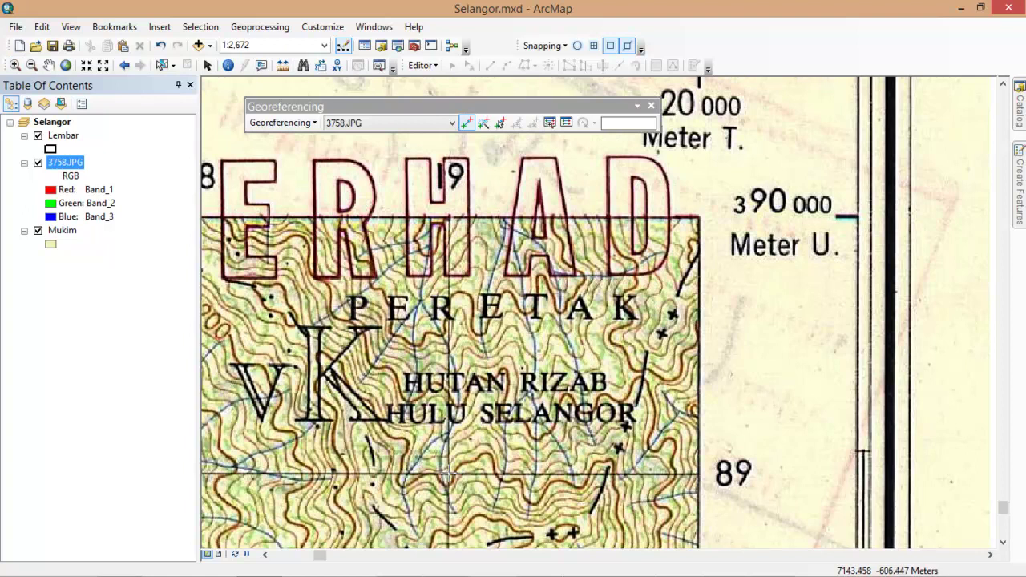
click(449, 474)
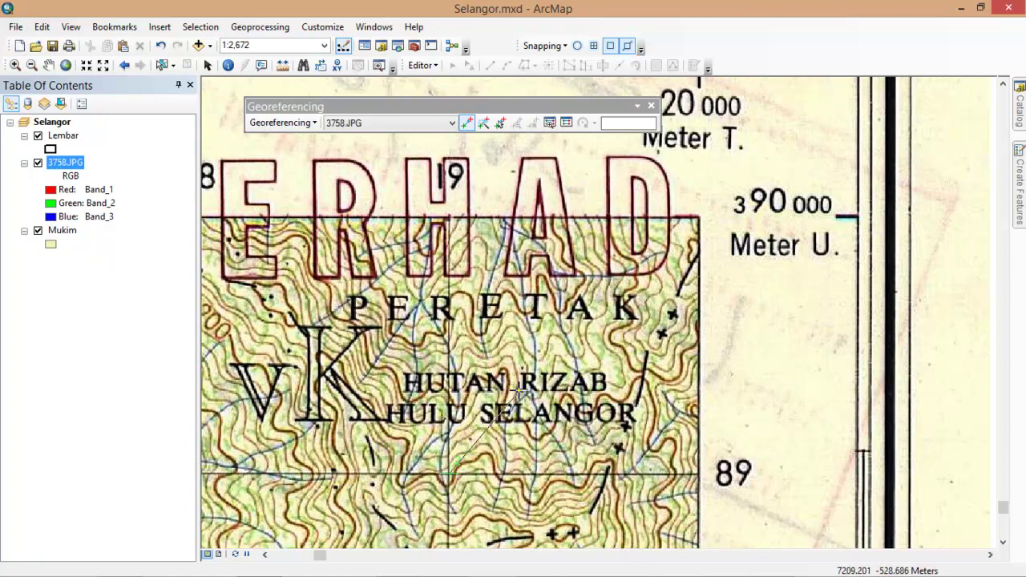
right_click(520, 391)
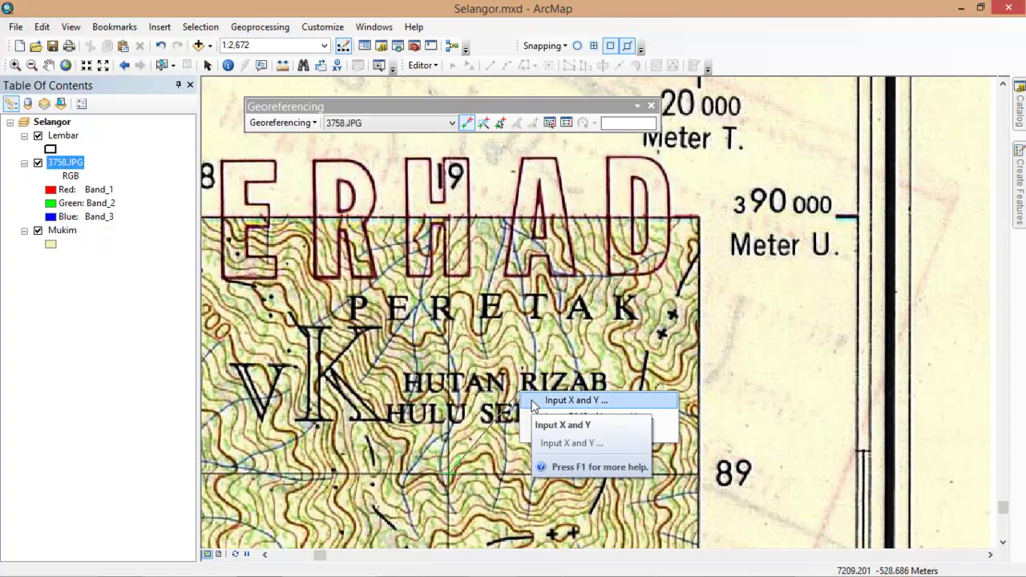
click(534, 401)
drag(473, 253, 420, 311)
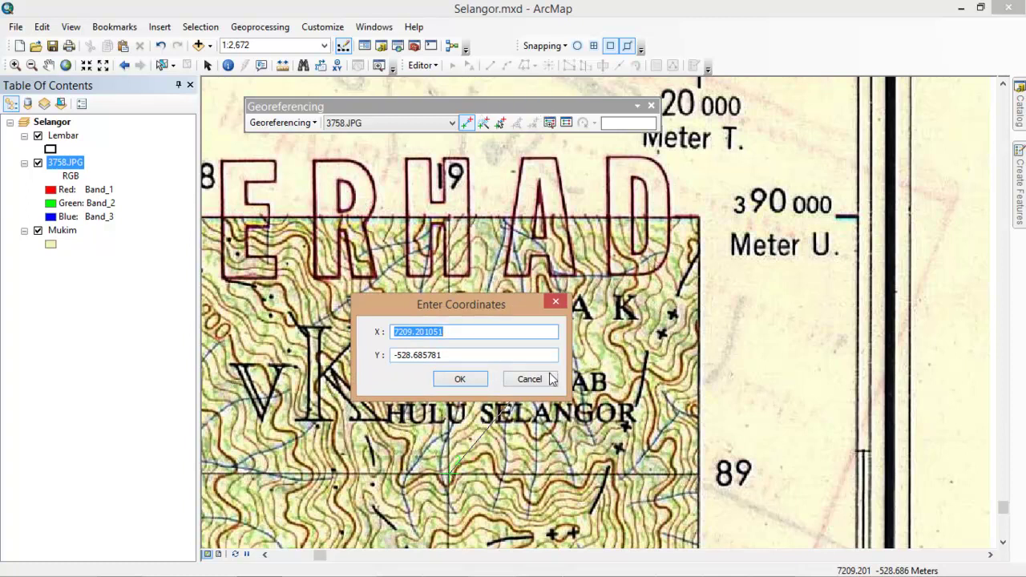
click(522, 386)
- Move the Georeferencing toolbar off the 420000 grid label and enter X 419000 and Y 389000 for the northeast control point
drag(532, 104, 478, 107)
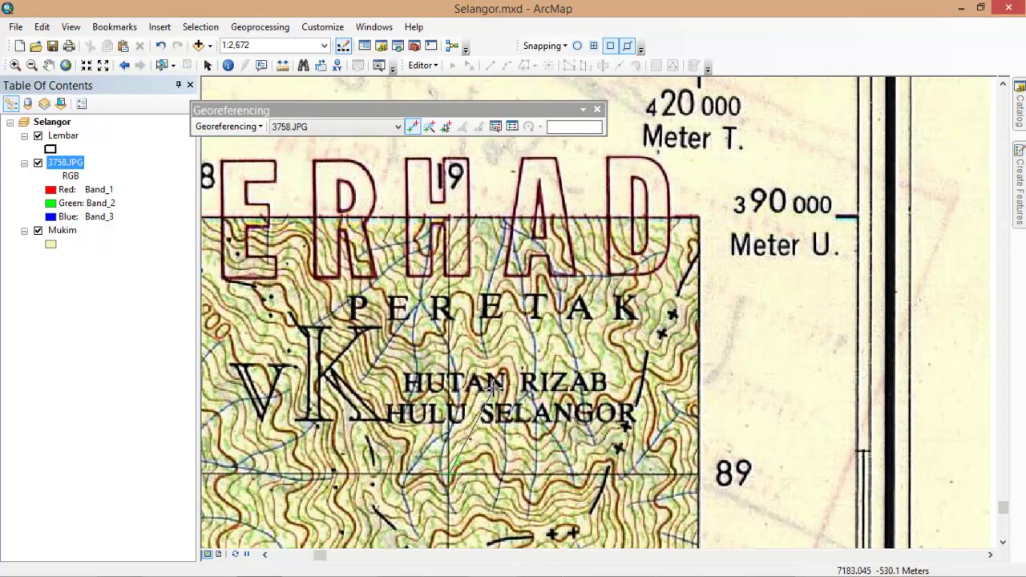
click(516, 389)
right_click(515, 389)
click(551, 394)
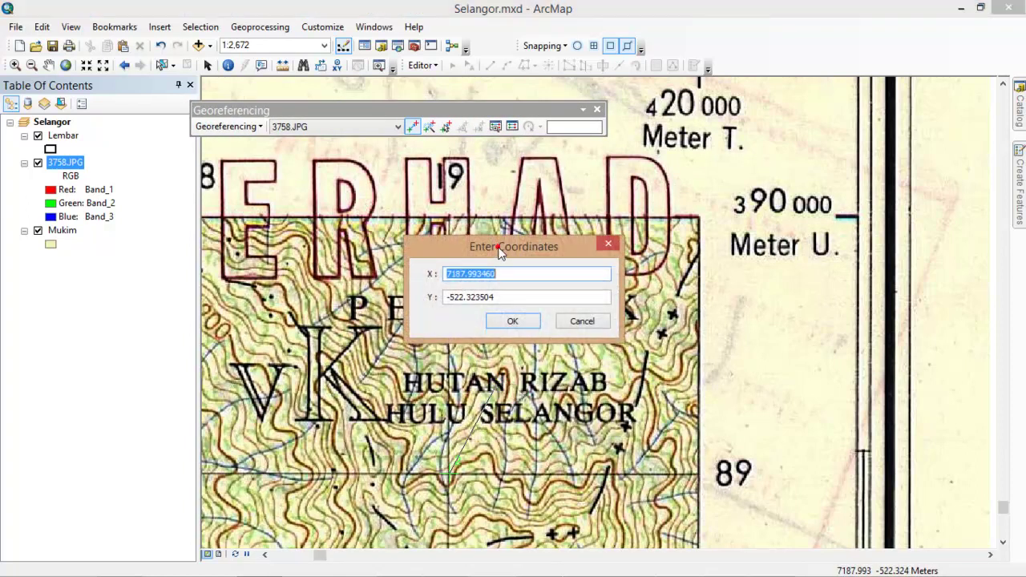
drag(501, 237, 472, 324)
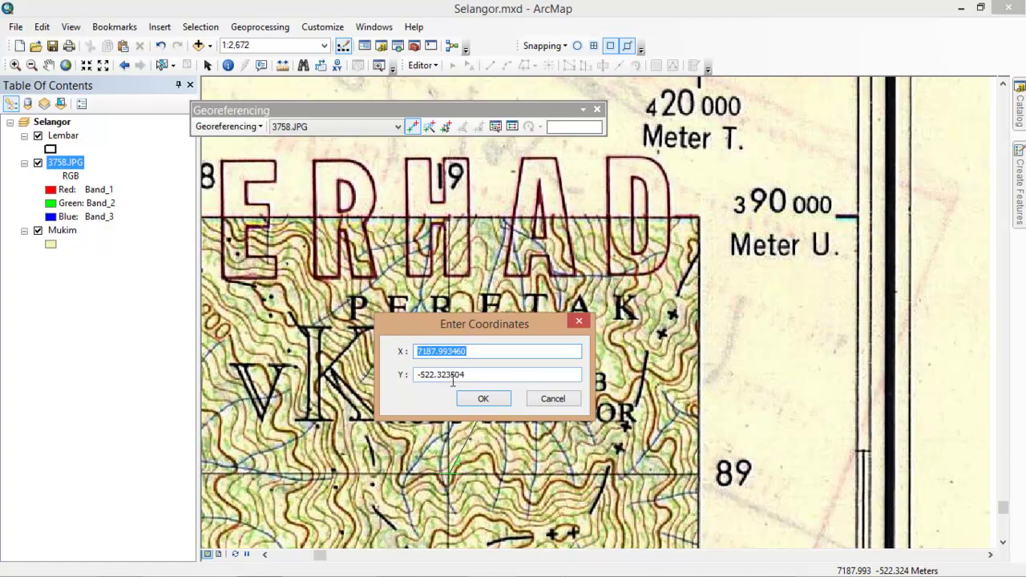
text(419000)
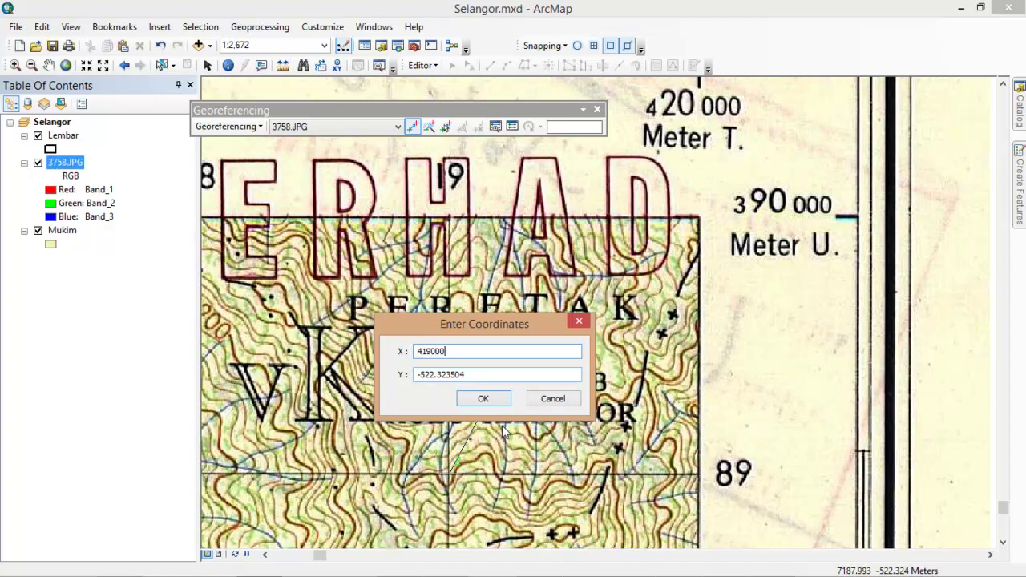
drag(472, 374, 382, 381)
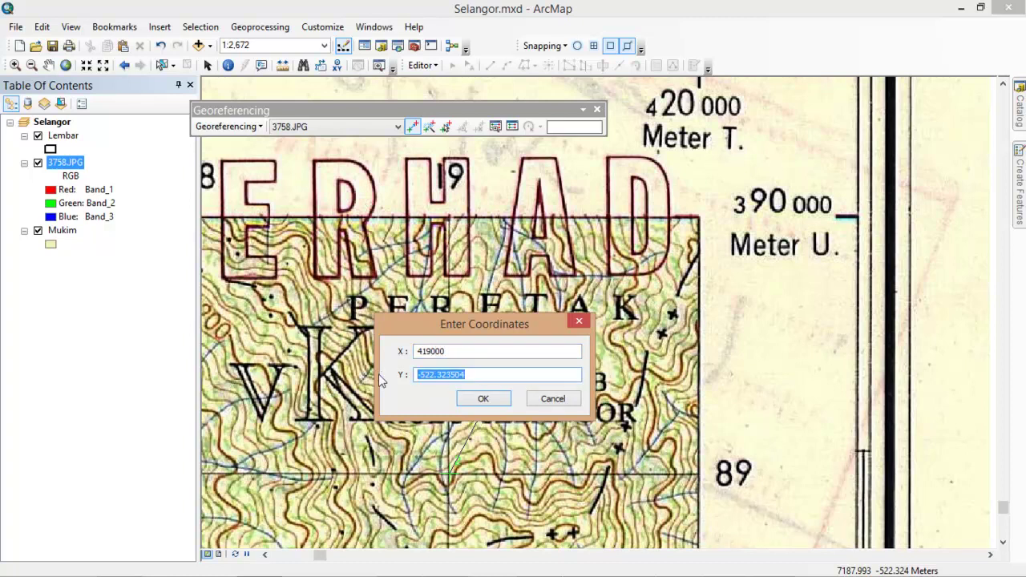
text(389000)
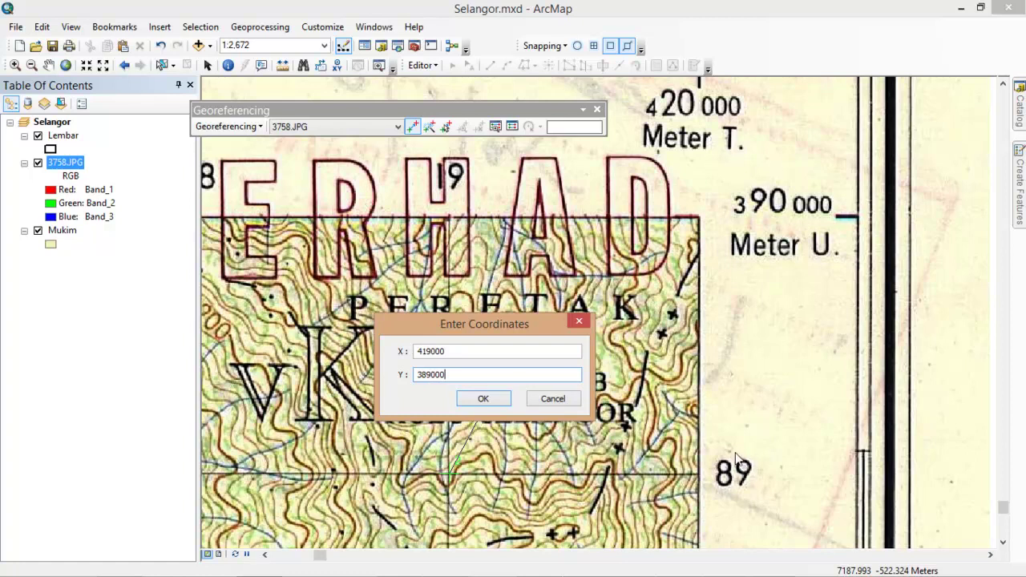
click(469, 398)
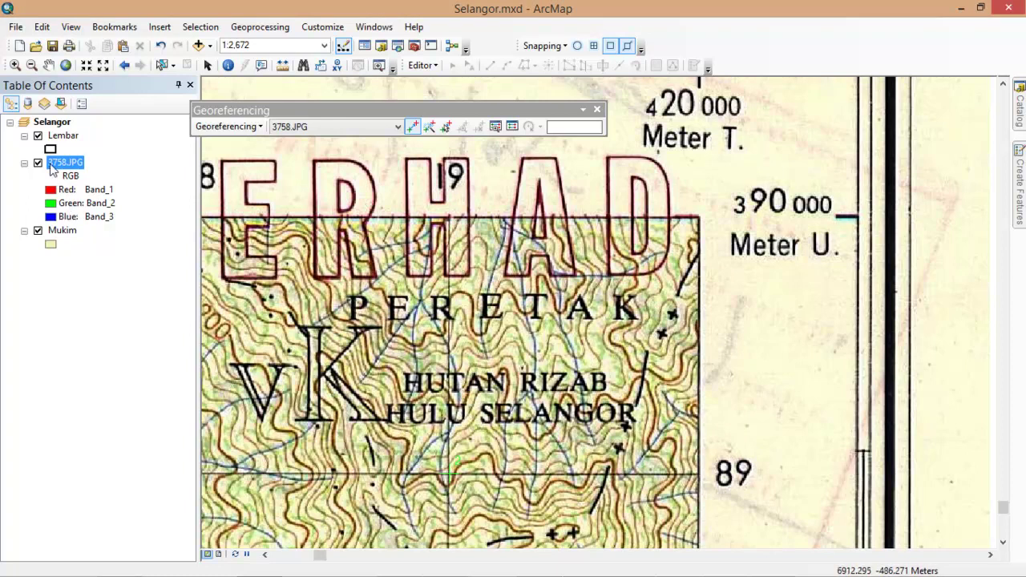
- Place the third control point's source on the intersection of grid lines 19 and 61 near the sheet's southeast corner
right_click(52, 165)
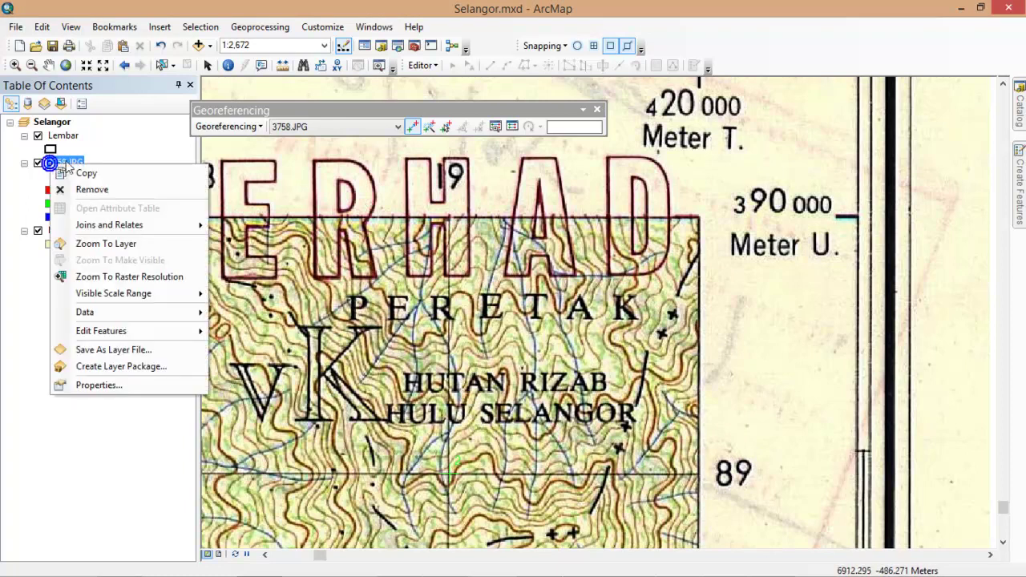
click(164, 248)
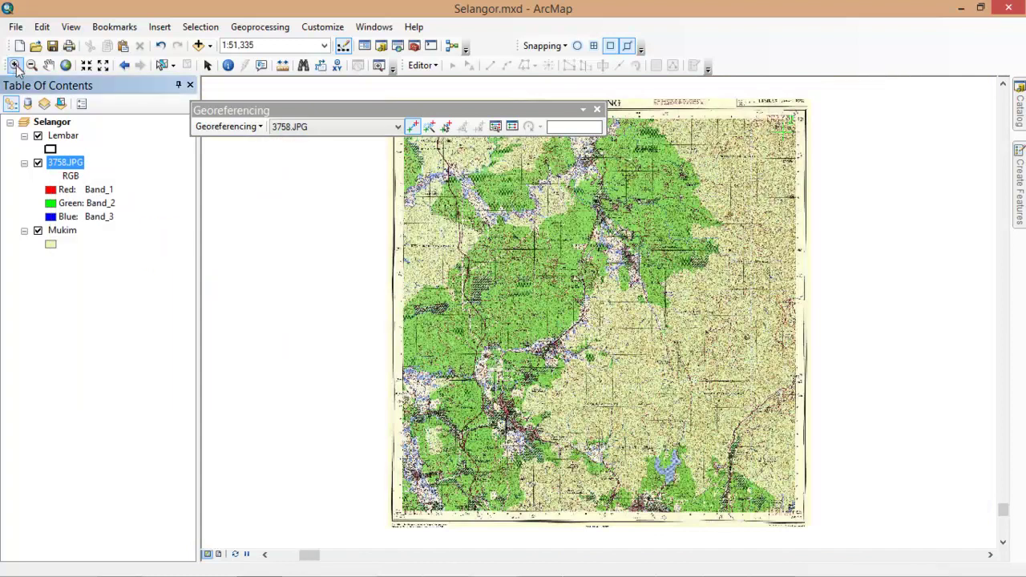
click(13, 66)
drag(765, 487, 808, 526)
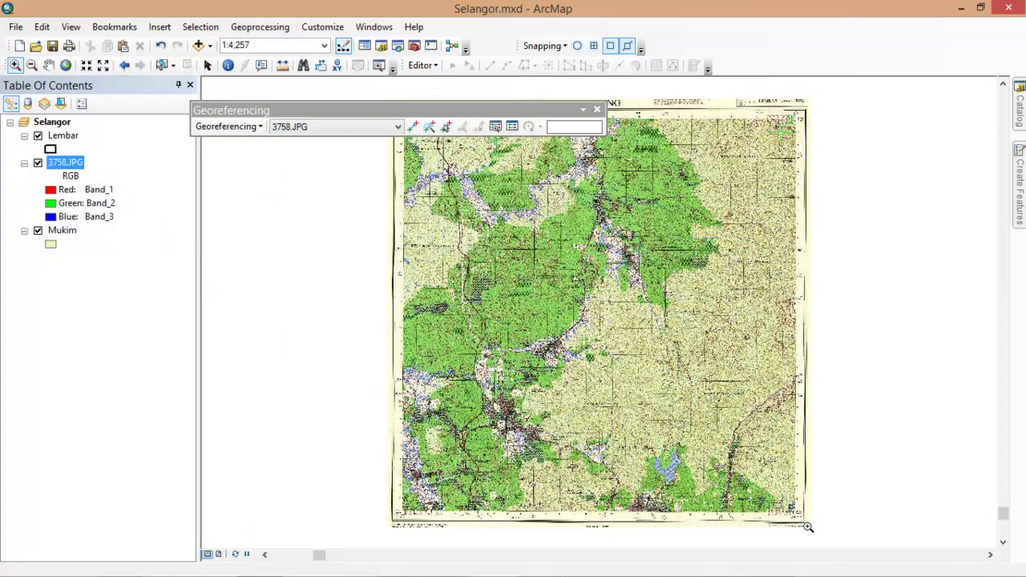
click(502, 184)
drag(591, 245, 872, 495)
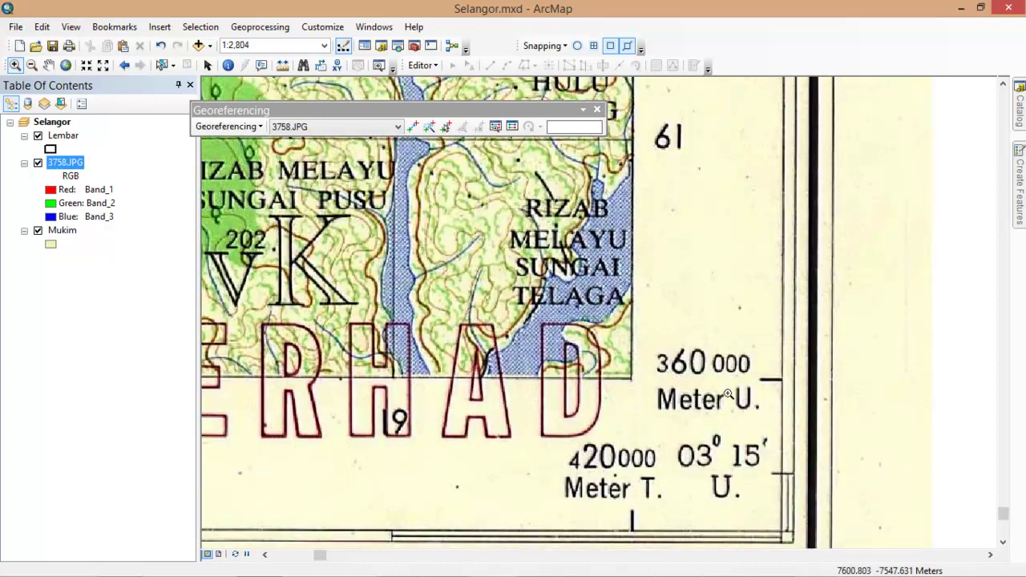
drag(519, 110, 525, 91)
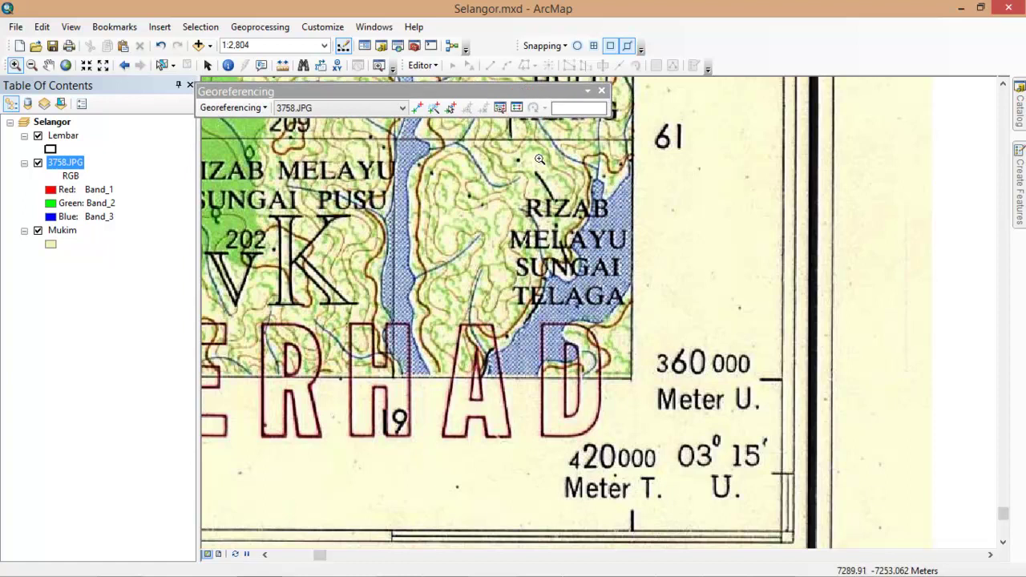
click(417, 109)
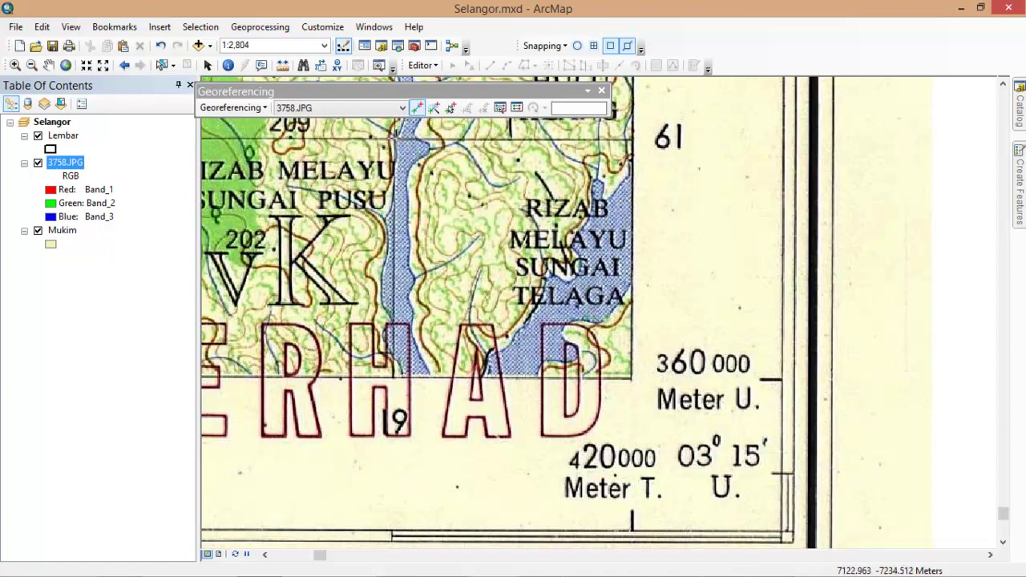
click(396, 138)
click(395, 137)
- Enter map coordinates X 419000 and Y 361000 for the control point near the southeast corner
right_click(471, 166)
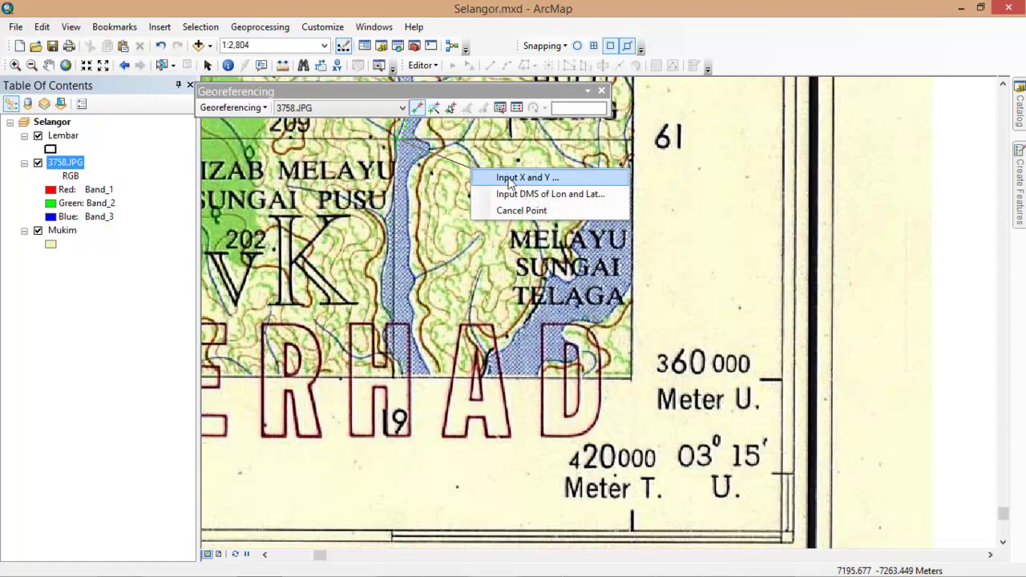
click(509, 178)
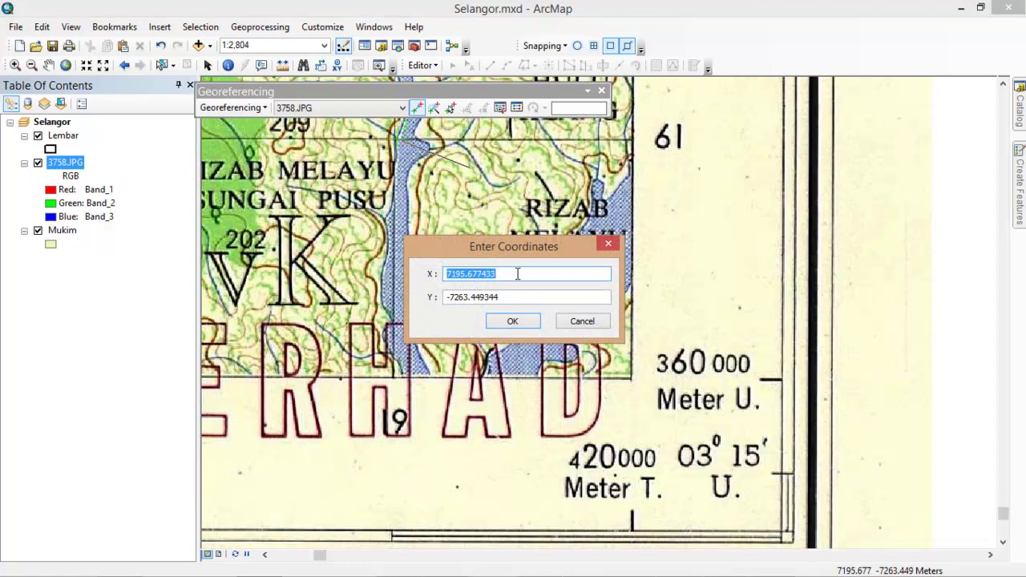
text(419000)
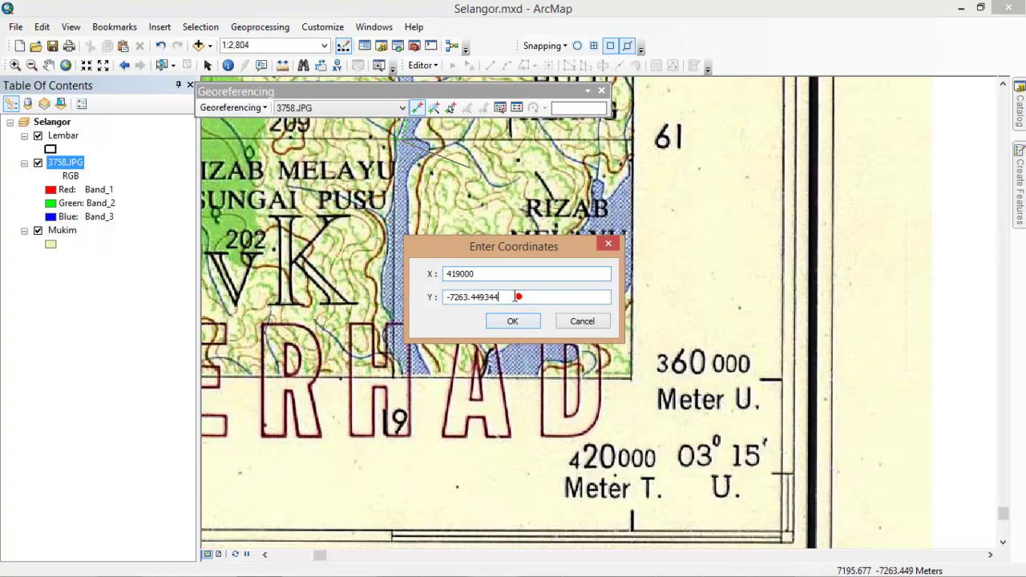
key(Tab)
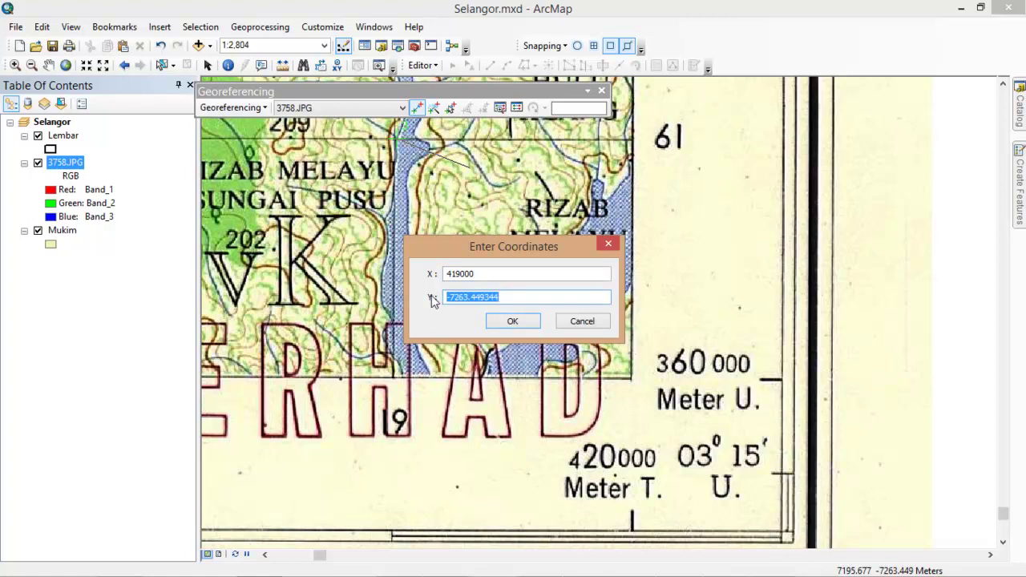
text(361000)
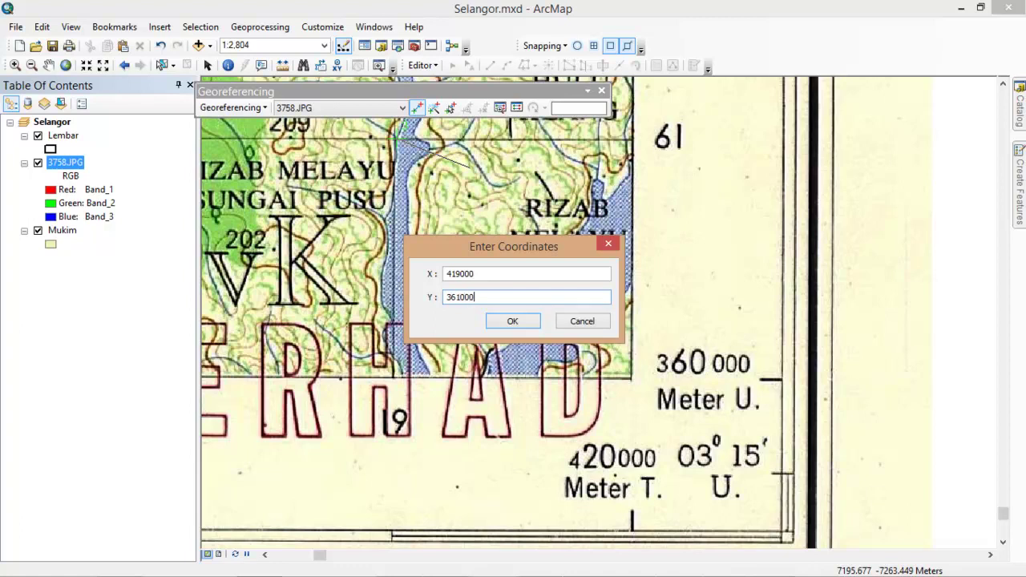
click(527, 324)
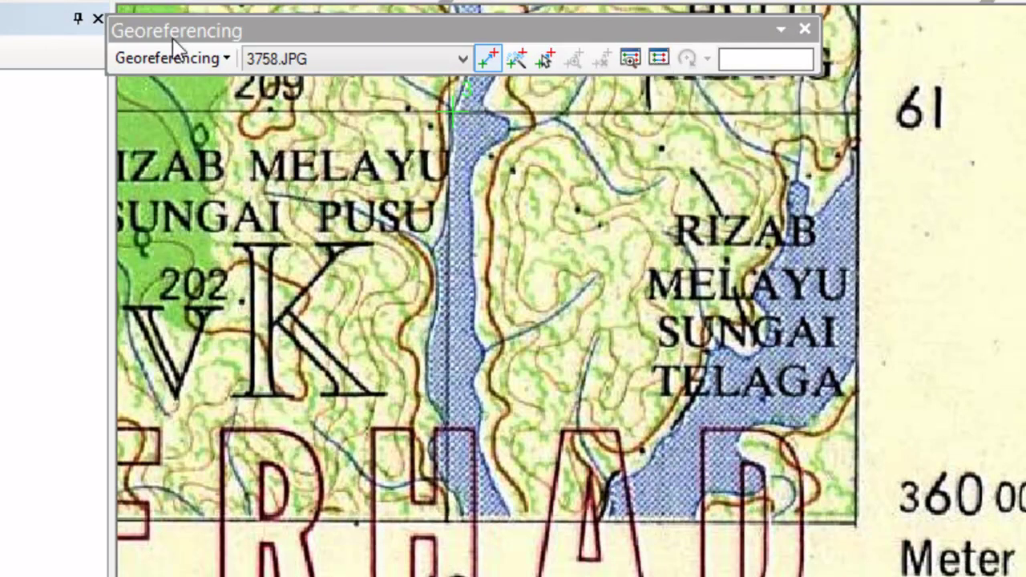
- Open the link table and review the X Map and Y Map coordinates of all three control points
click(657, 63)
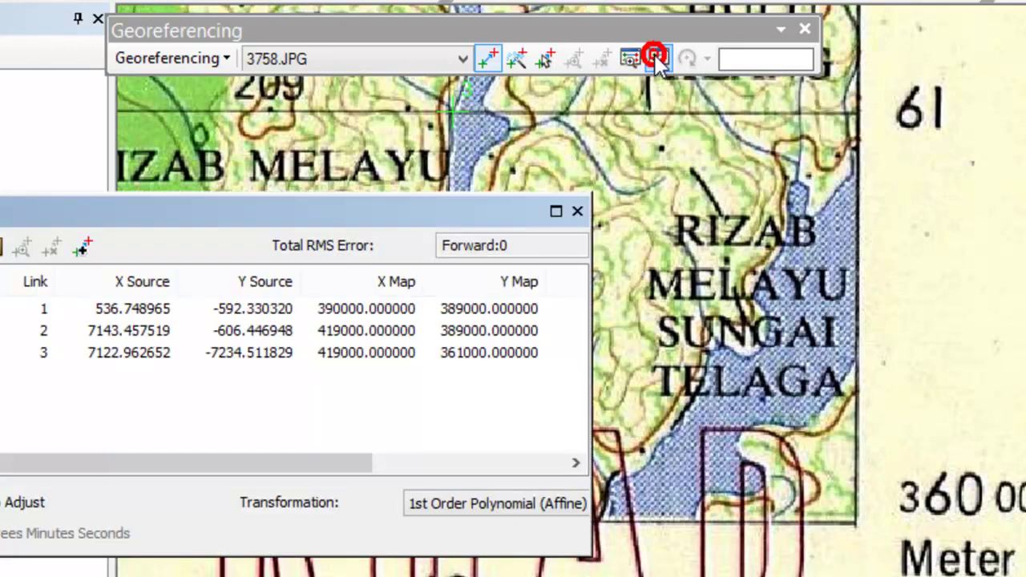
drag(549, 213, 704, 190)
click(721, 290)
click(838, 291)
click(755, 291)
click(781, 312)
click(868, 312)
click(852, 335)
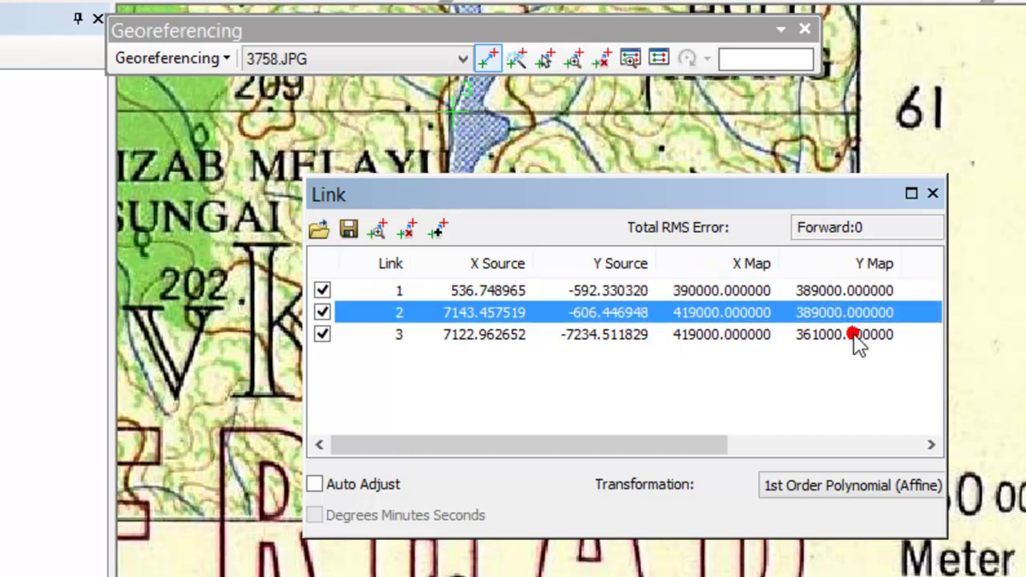
click(706, 335)
click(698, 314)
click(708, 291)
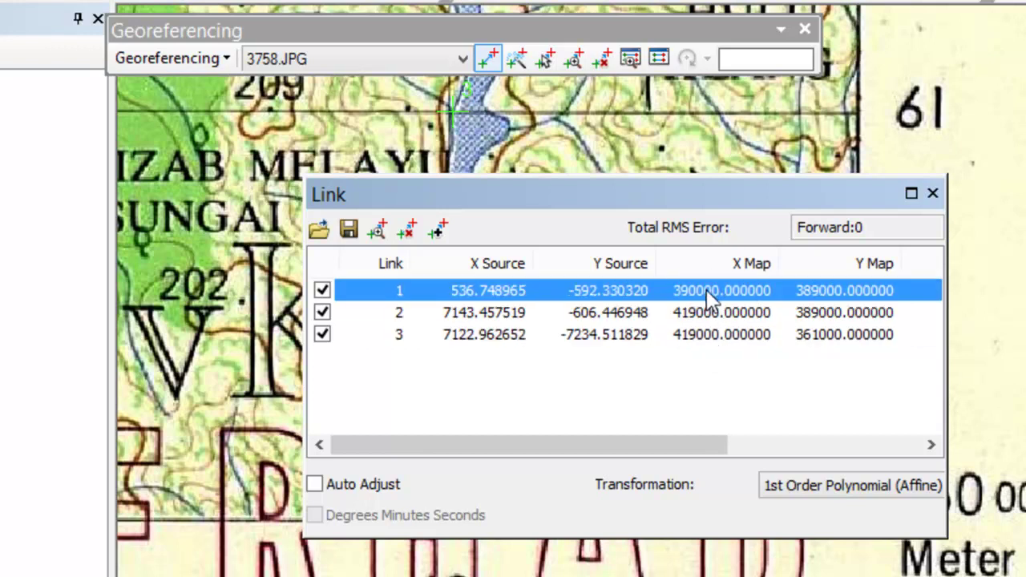
- Open link 1's X Map value for editing, leave it without entering a new value, and close the link table
click(706, 290)
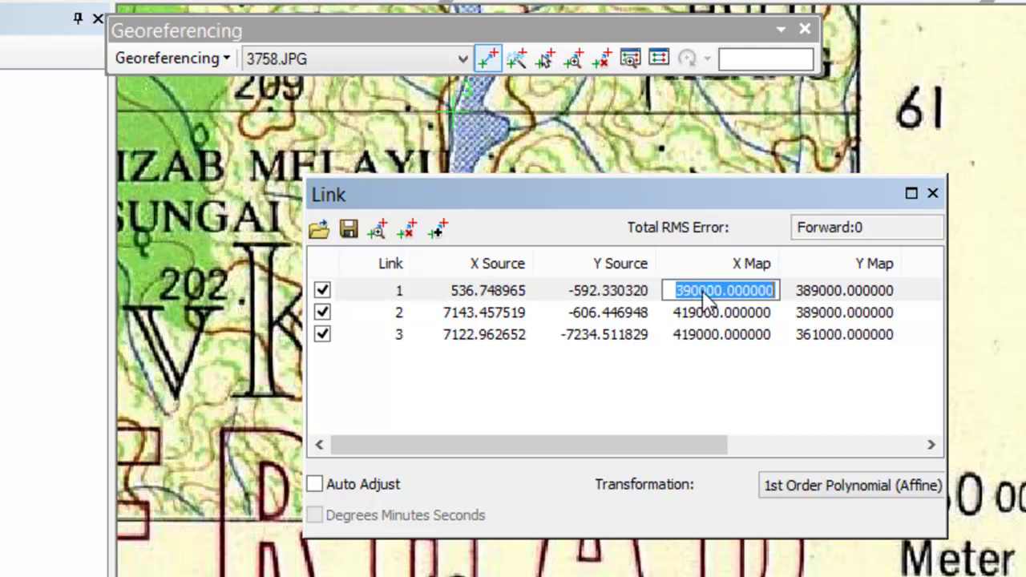
click(724, 291)
drag(724, 291, 682, 290)
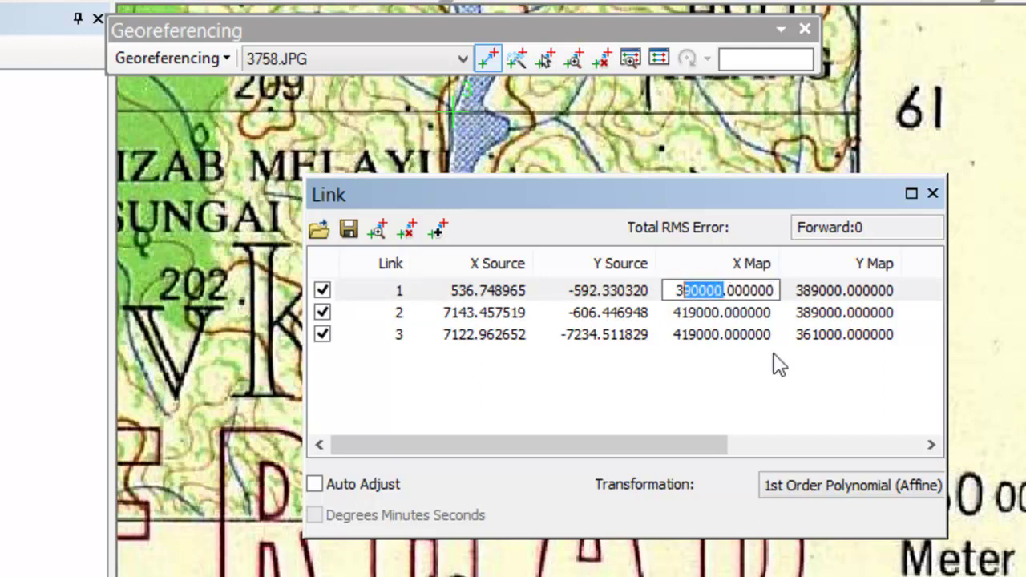
click(721, 314)
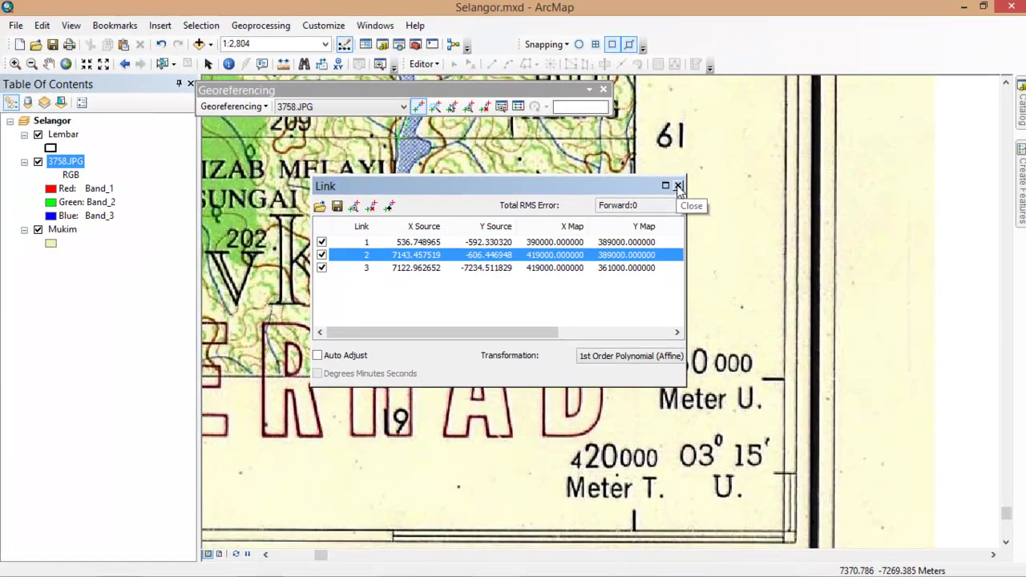
click(678, 188)
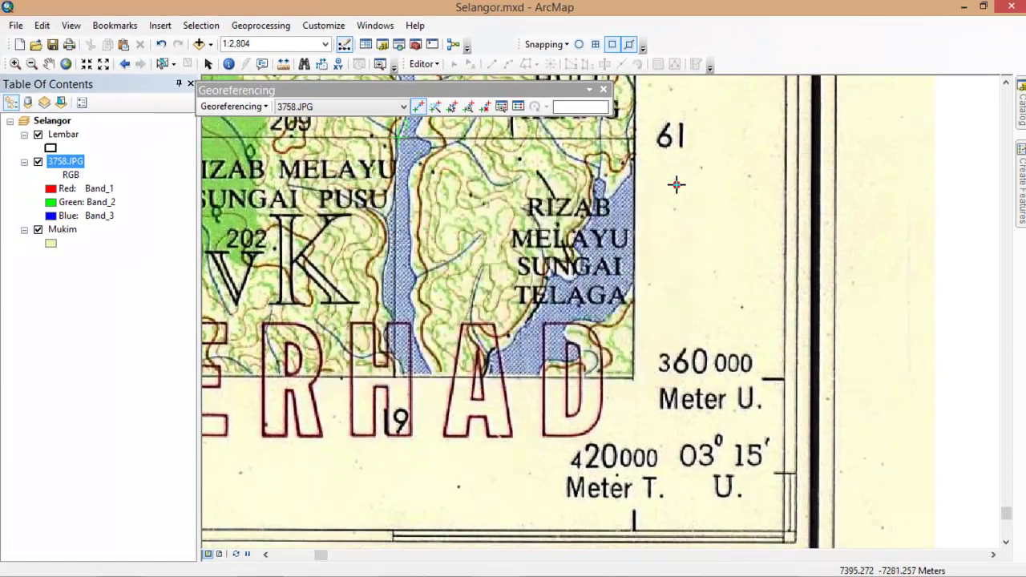
- Apply the control points to shift sheet 3758.JPG to its map position, and show the map's full extent
right_click(70, 164)
click(126, 244)
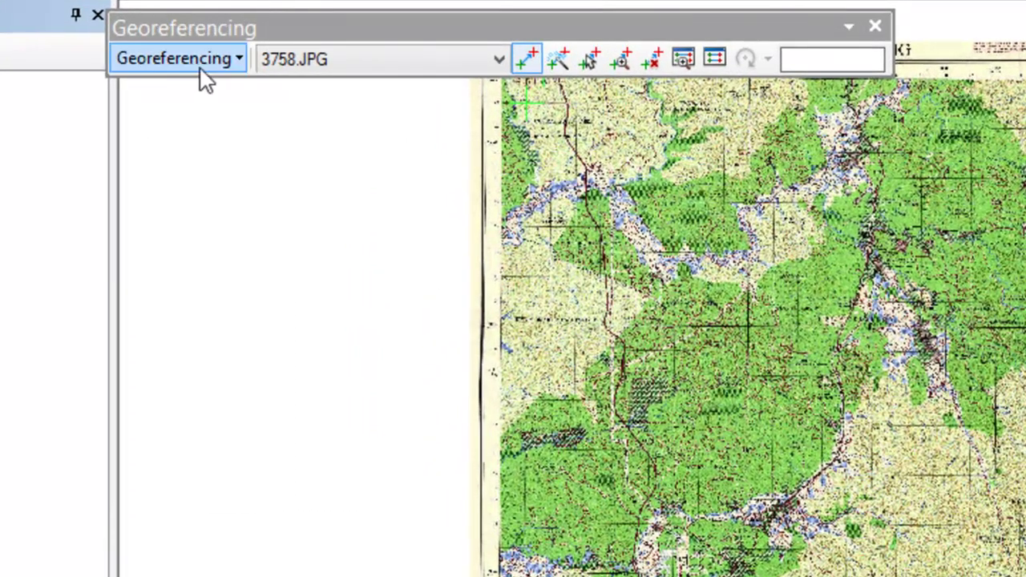
click(201, 61)
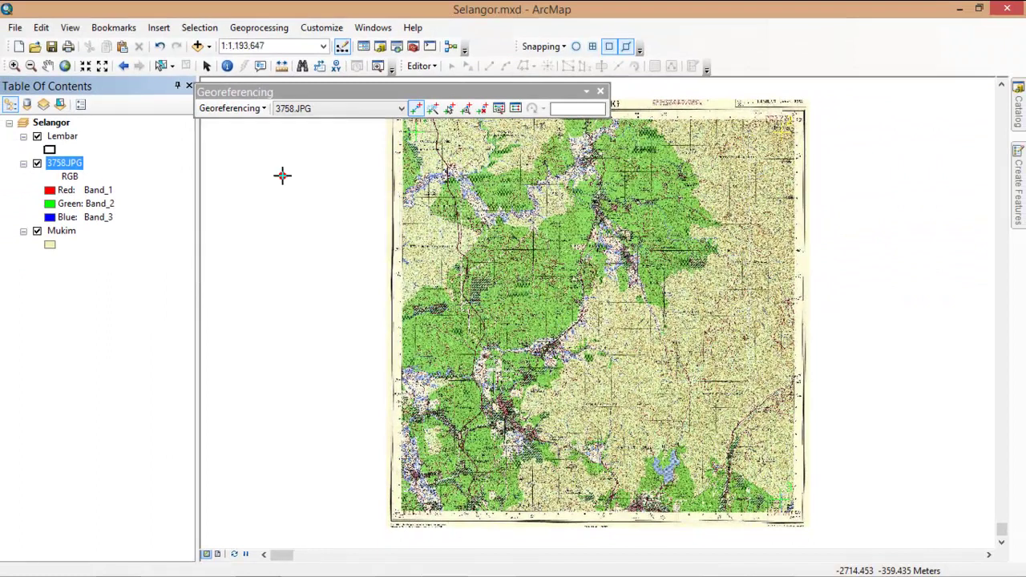
click(283, 175)
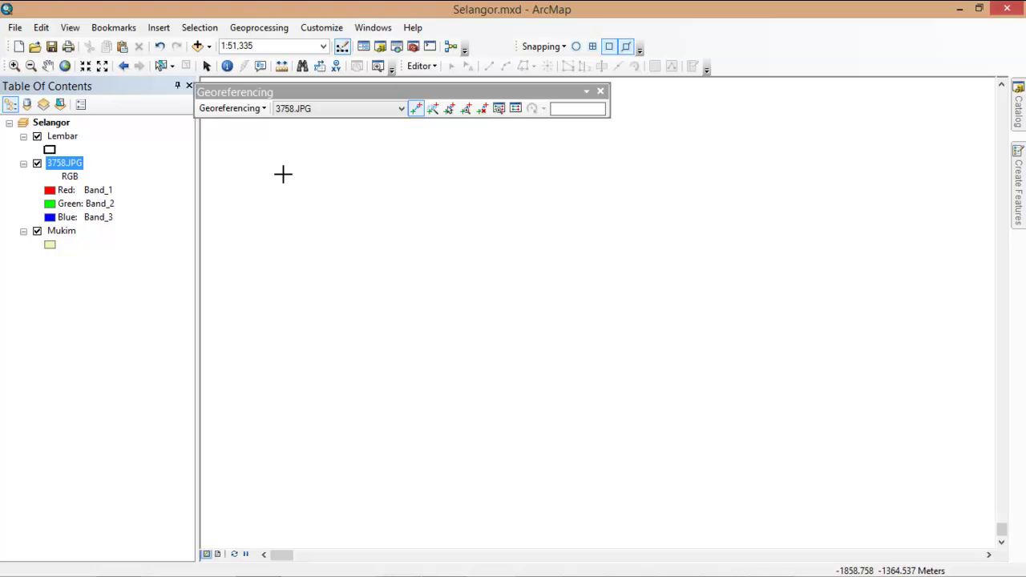
click(66, 66)
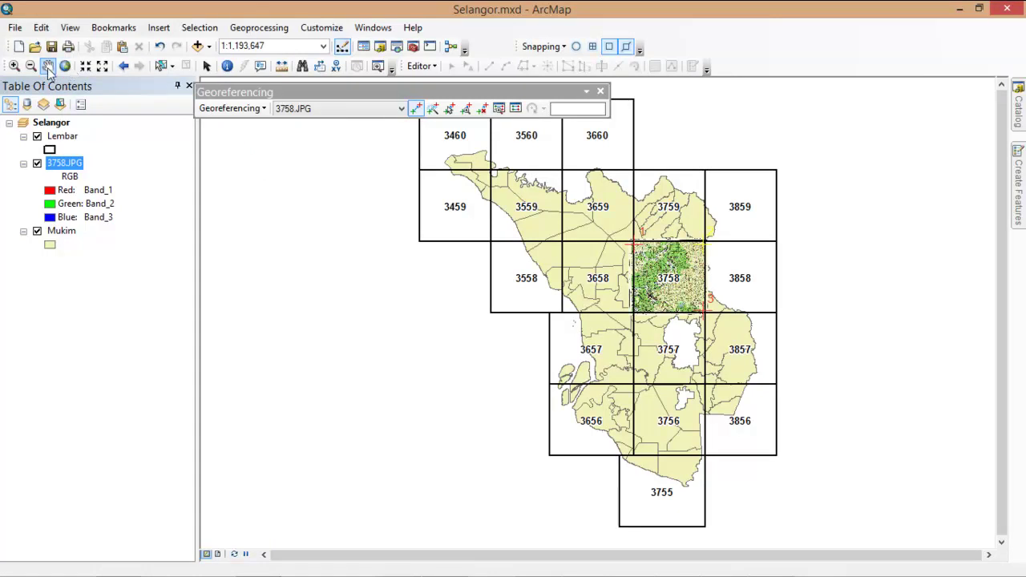
- Examine how the northwest corner of sheet 3758.JPG lines up with the Lembar sheet boundaries
click(15, 66)
drag(597, 222, 727, 350)
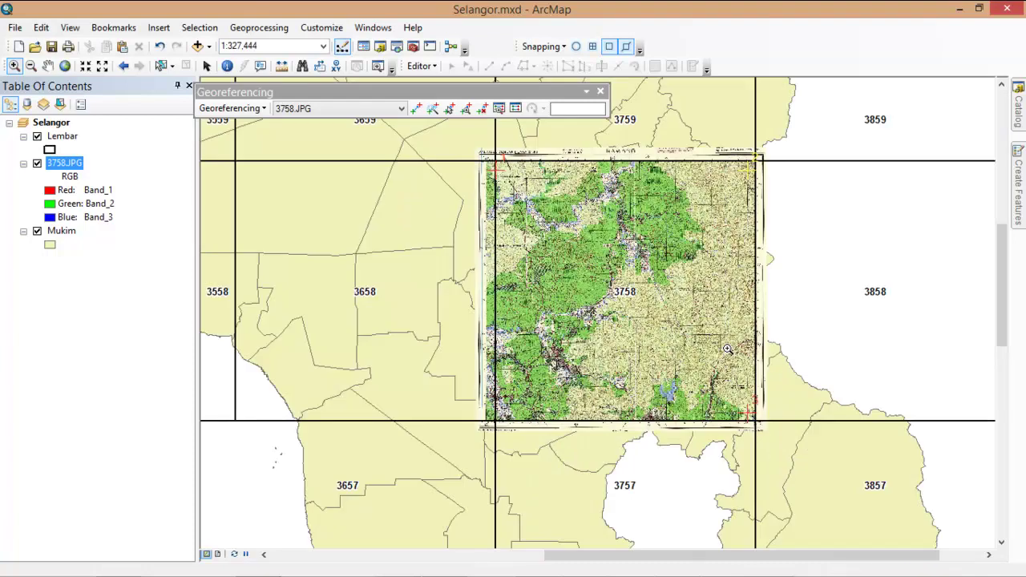
drag(465, 140, 571, 226)
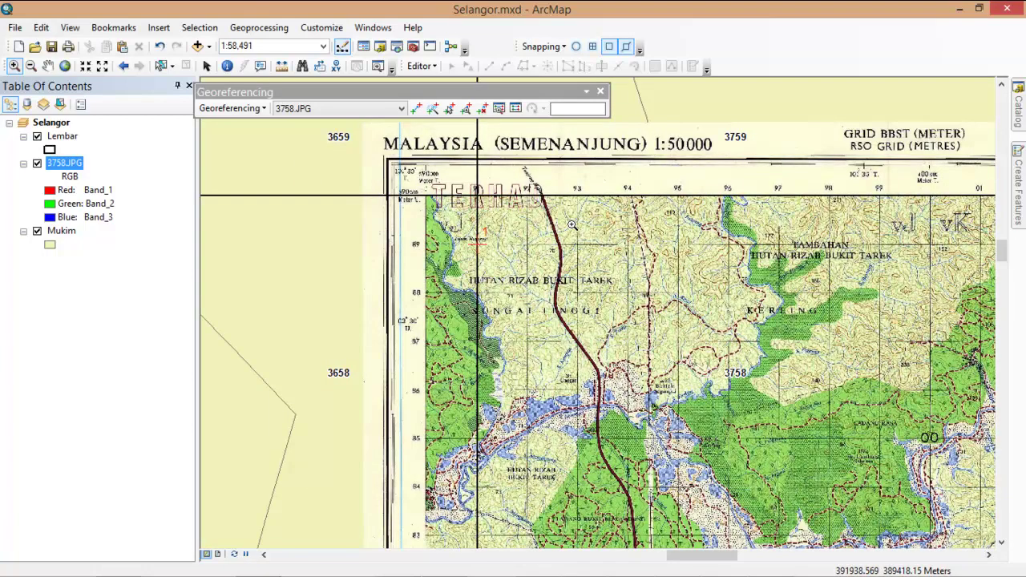
click(124, 66)
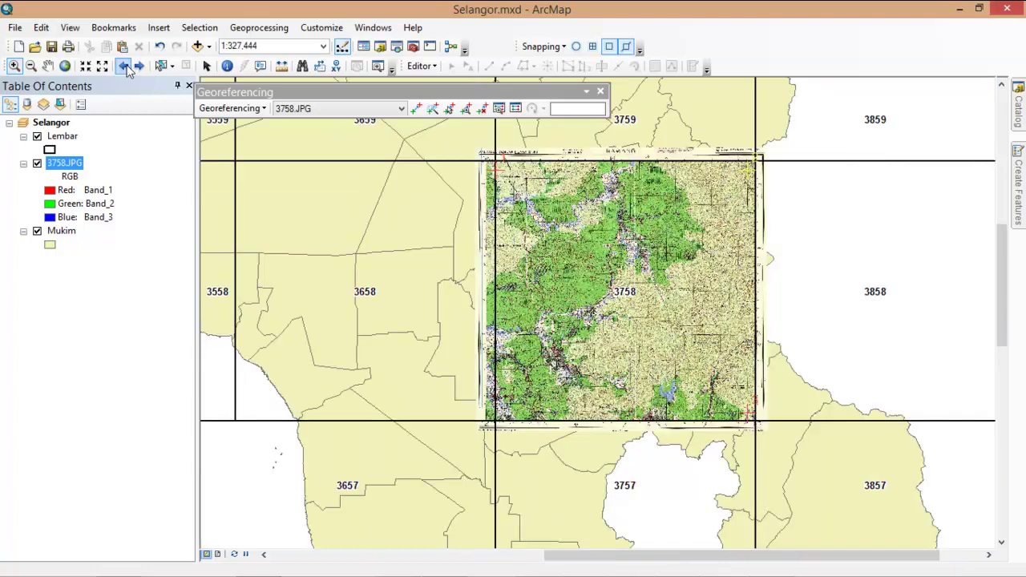
drag(578, 224, 463, 145)
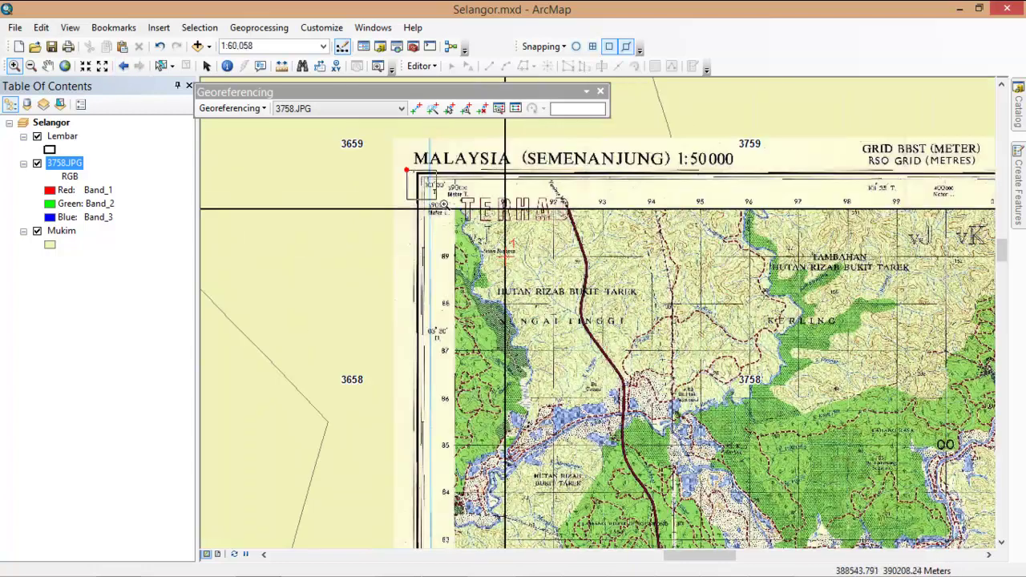
drag(408, 173, 588, 320)
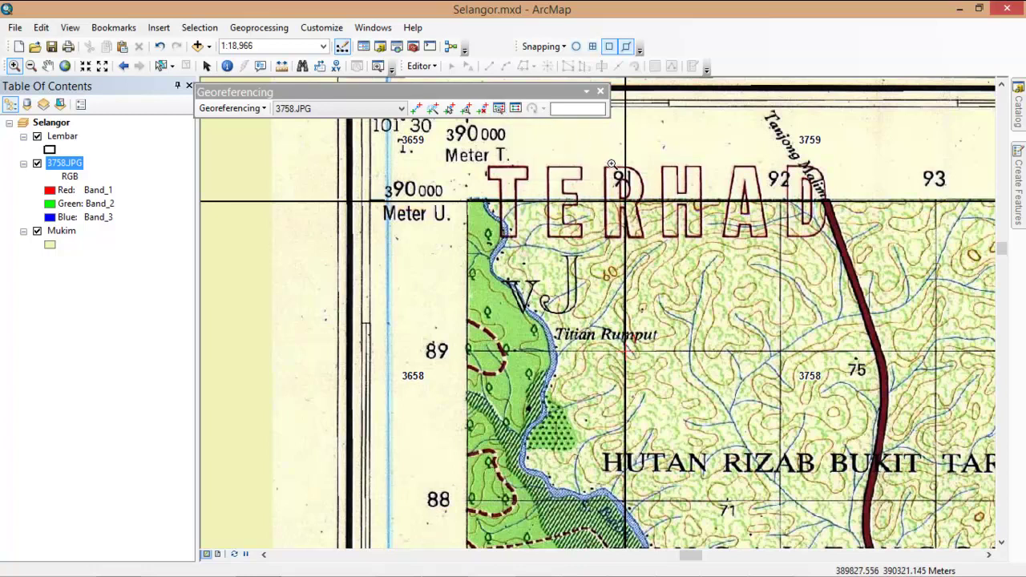
- Recheck the control point coordinates in the link table against the northwest corner's grid labels, and close the table
click(515, 109)
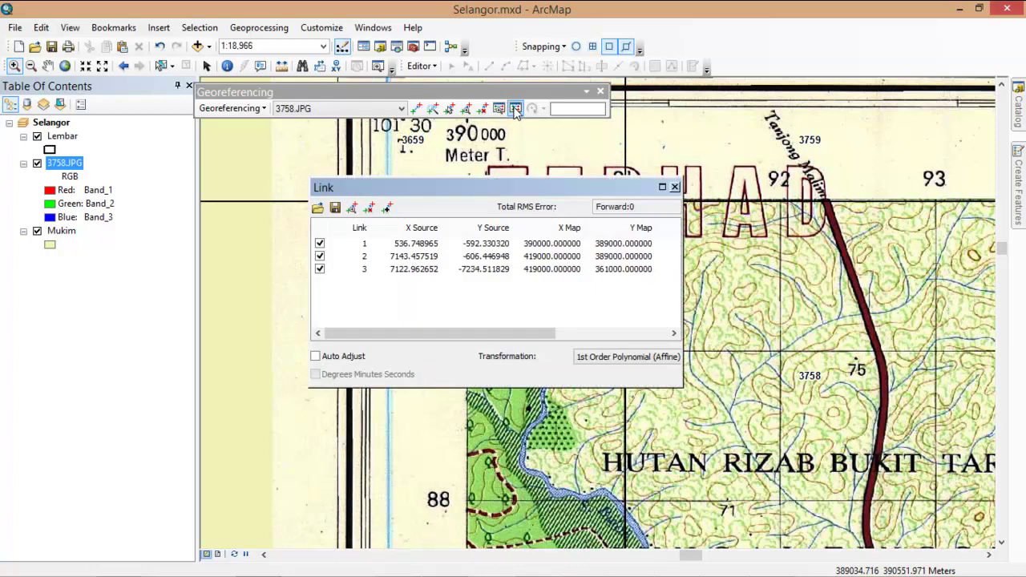
drag(565, 191, 363, 191)
click(472, 187)
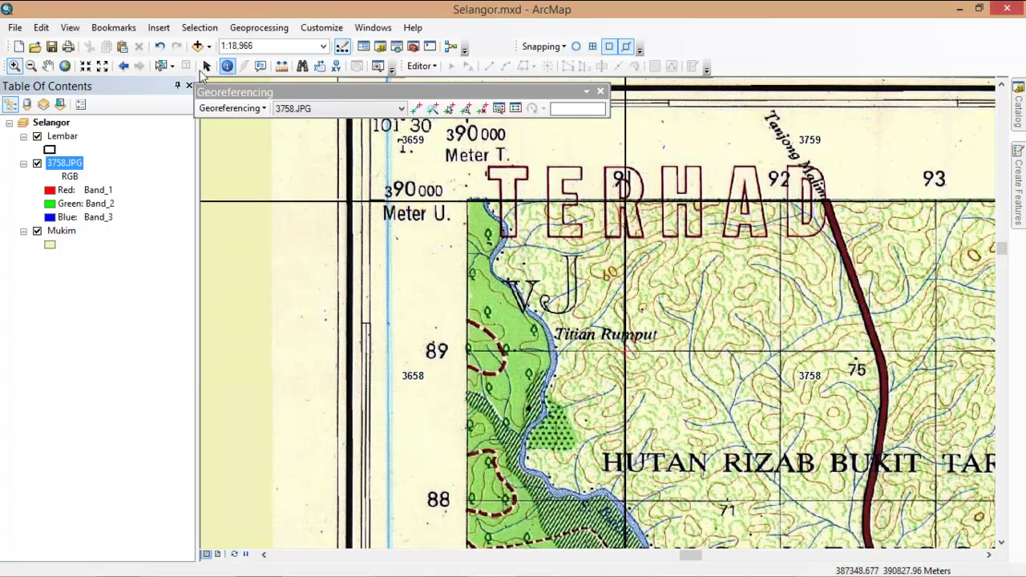
- Hide and redisplay the 3758.JPG layer and the Lembar layer in turn to compare their alignment near the northwest corner
click(124, 66)
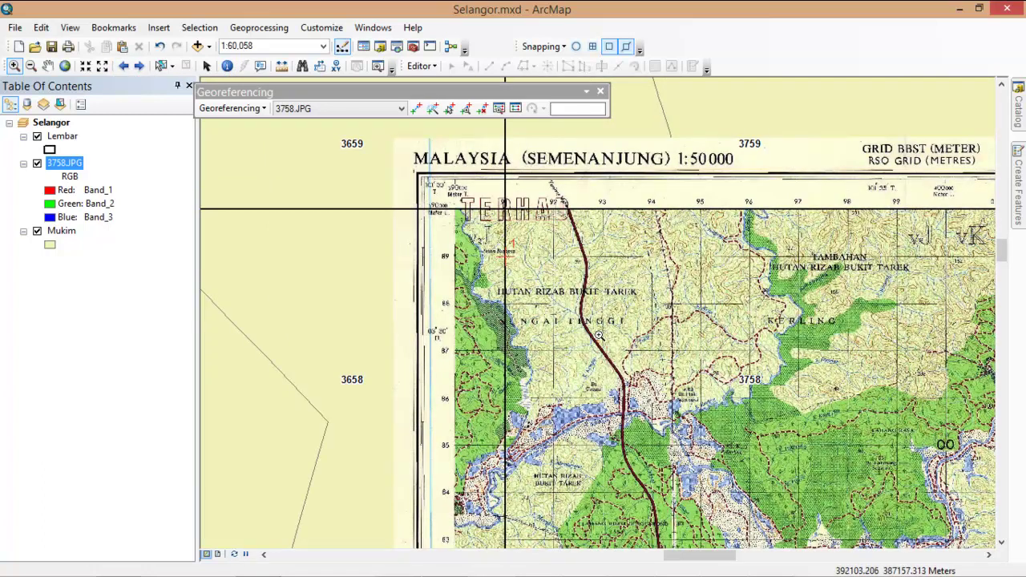
click(37, 163)
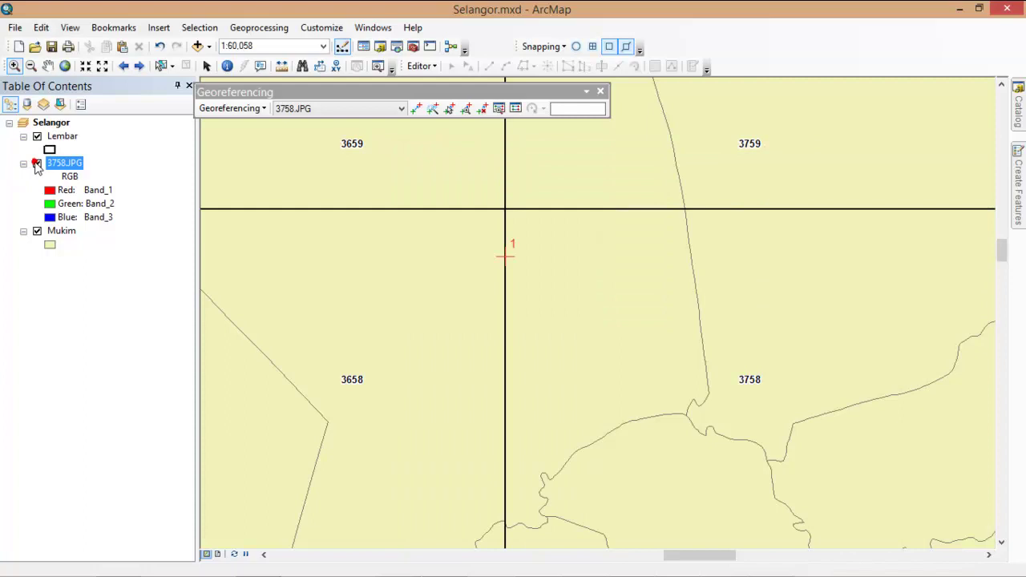
click(37, 164)
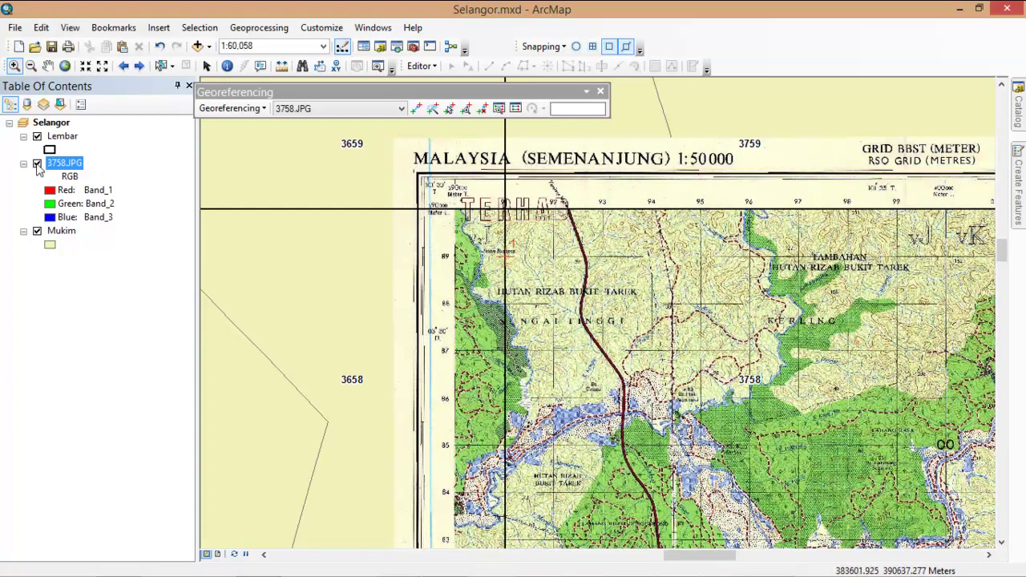
click(37, 136)
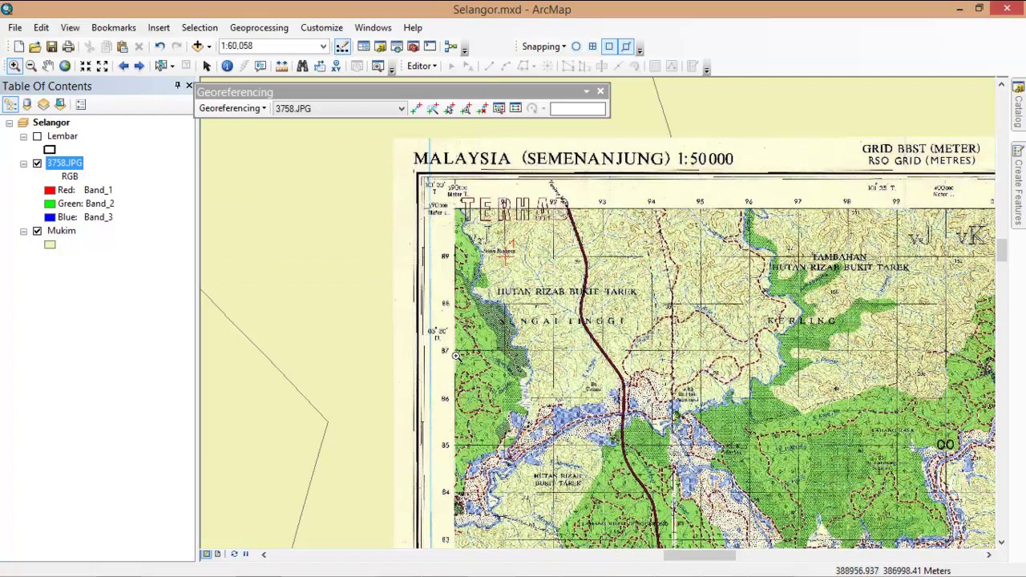
click(36, 136)
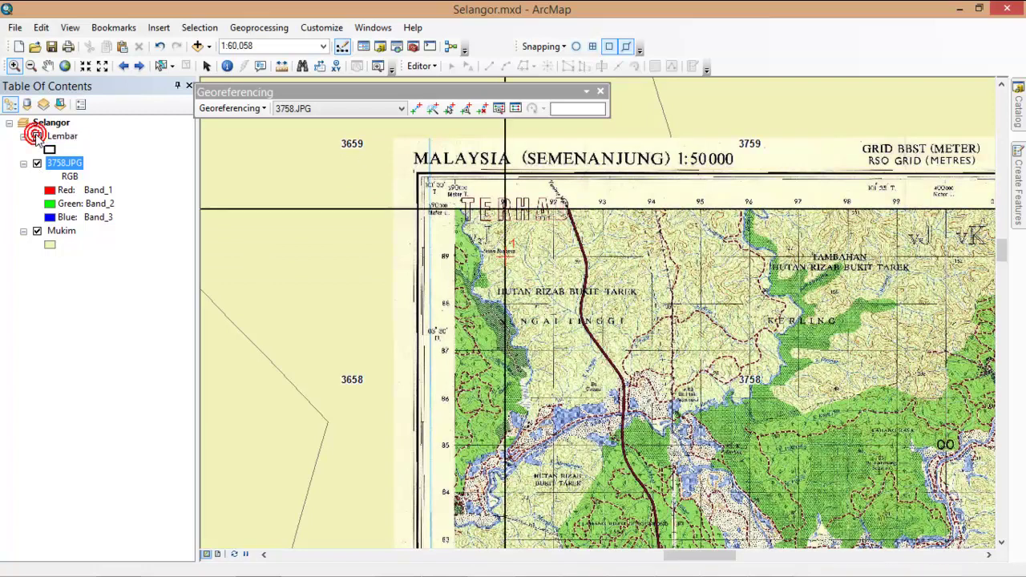
- Compare the northwest grid corner of sheet 3758.JPG with the Lembar lines up close, hiding each layer in turn
click(37, 163)
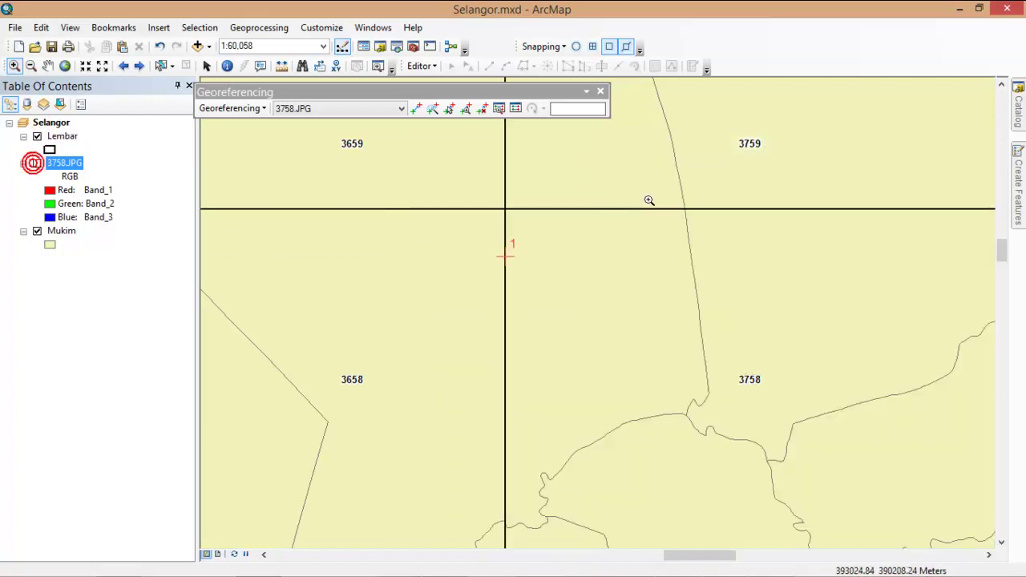
click(37, 163)
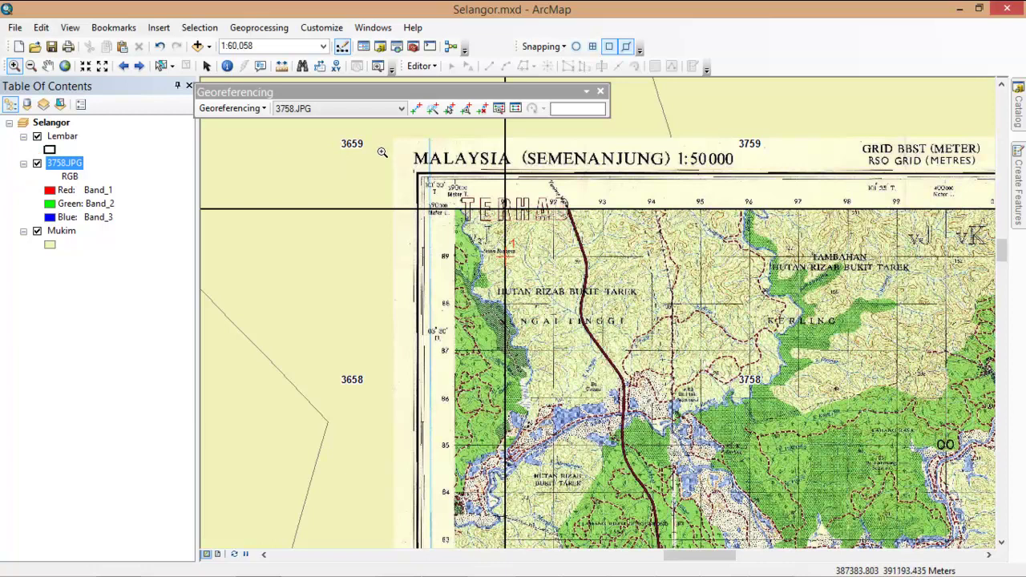
drag(383, 148, 568, 314)
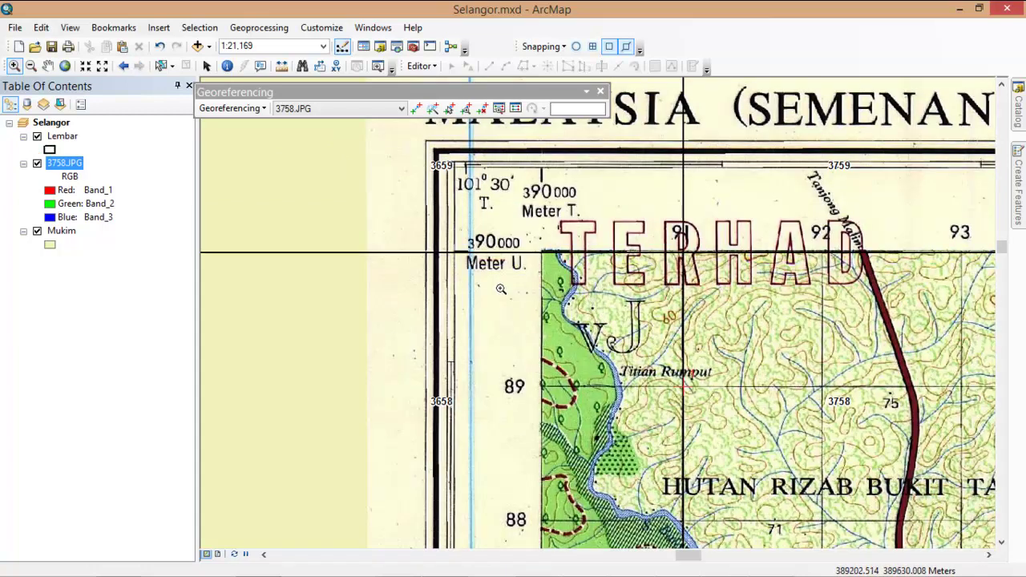
click(37, 136)
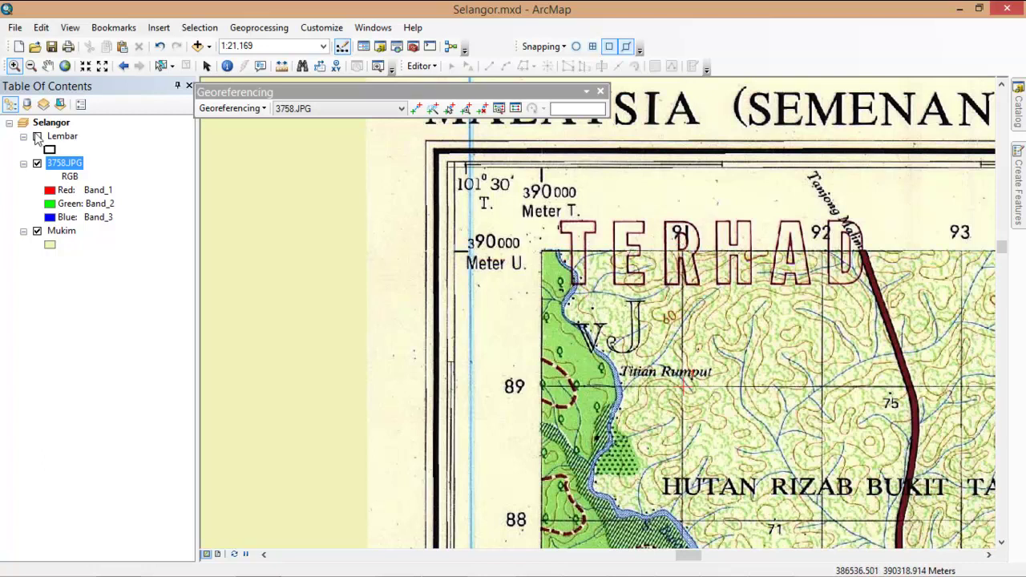
- Check link 1's X Map coordinate against the corner's grid labels, close the link table, and redisplay the Lembar layer
click(515, 109)
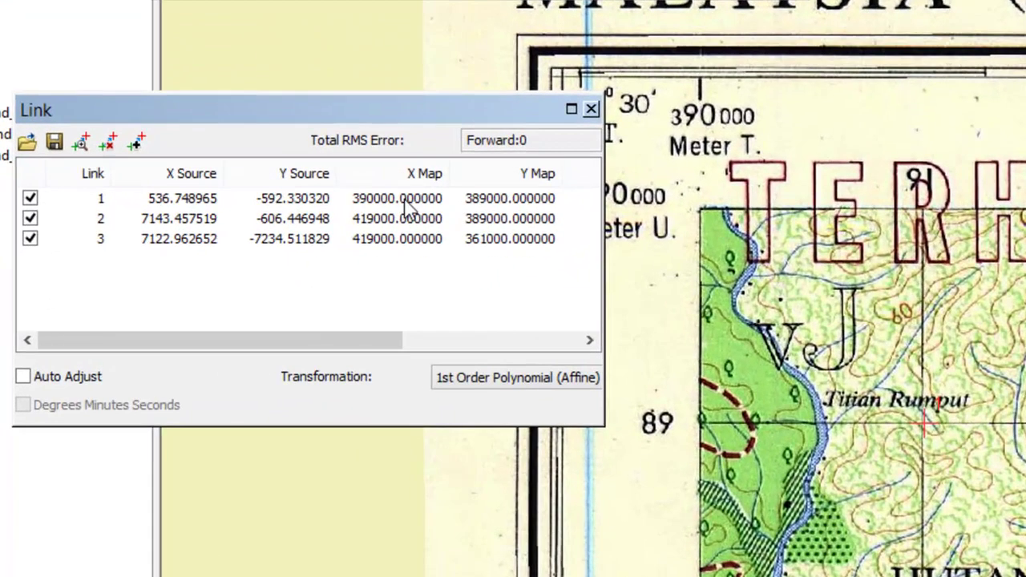
click(401, 198)
click(373, 199)
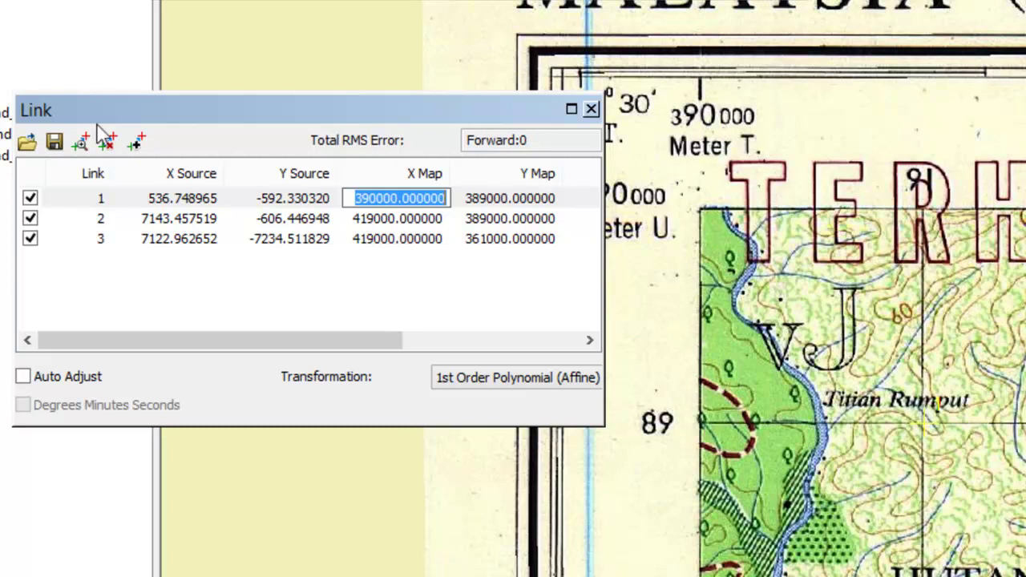
key(Return)
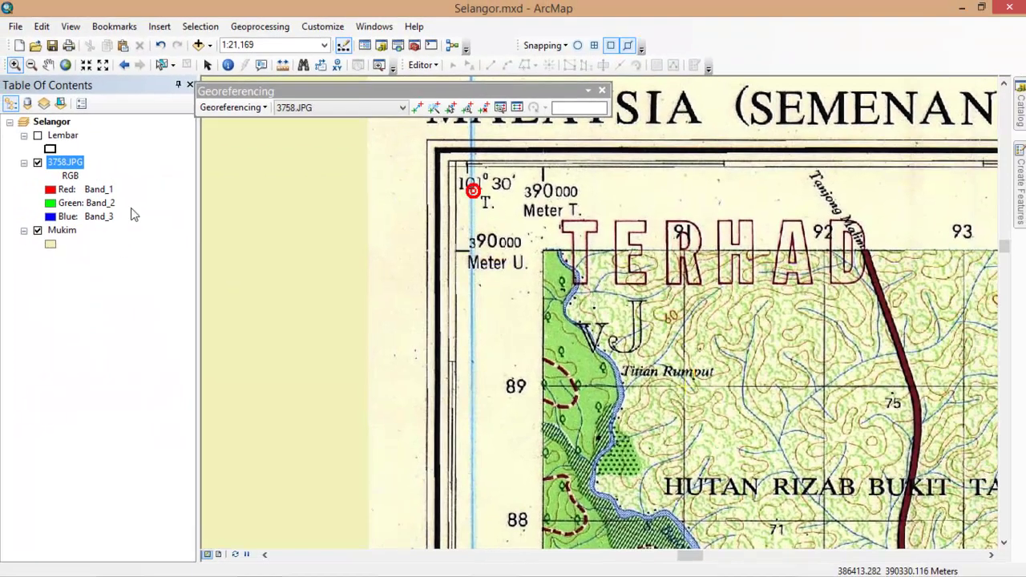
click(38, 135)
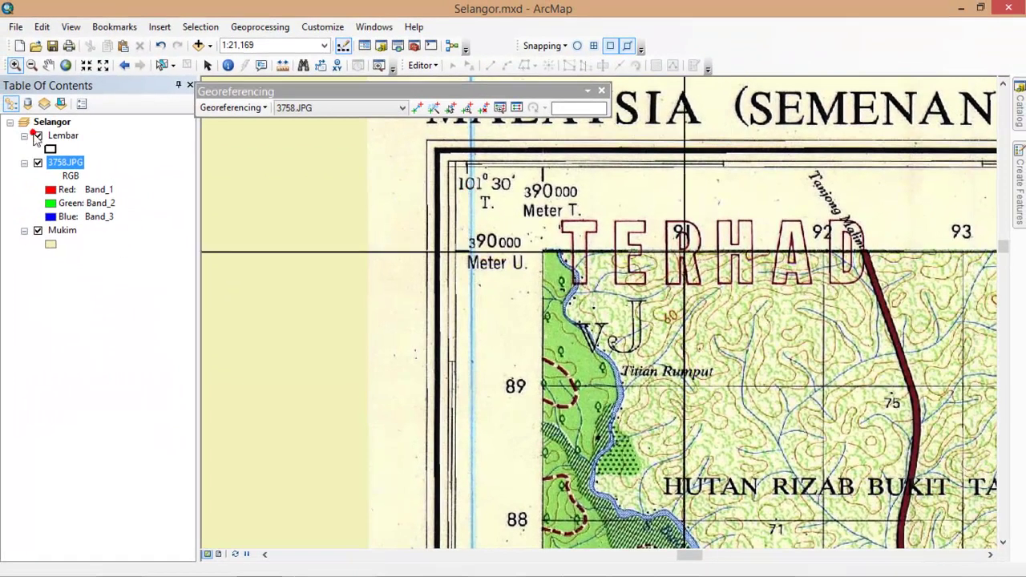
- Set the X Map coordinate of link 1 to 391000 in the link table
right_click(64, 164)
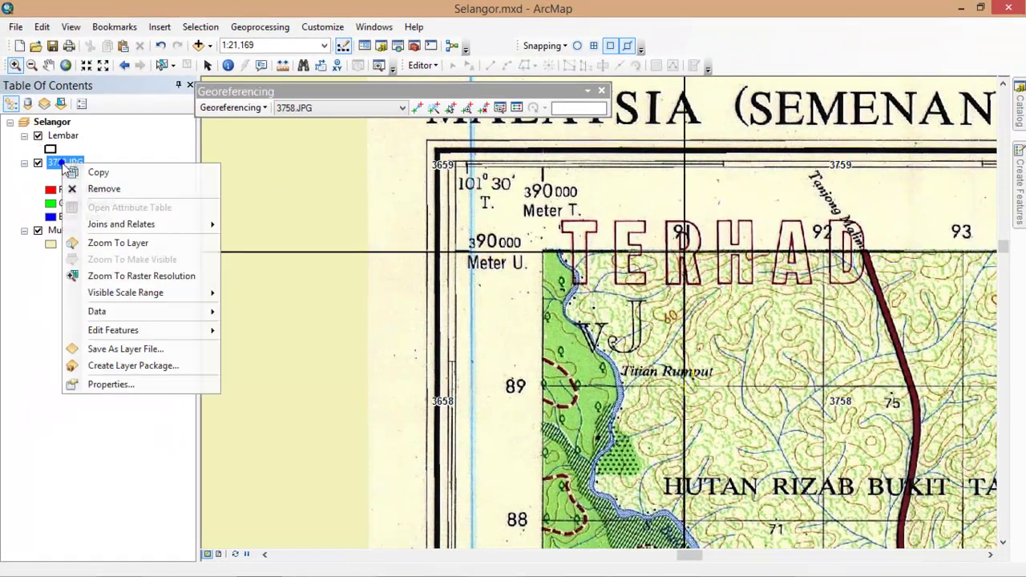
click(98, 68)
click(100, 68)
click(99, 67)
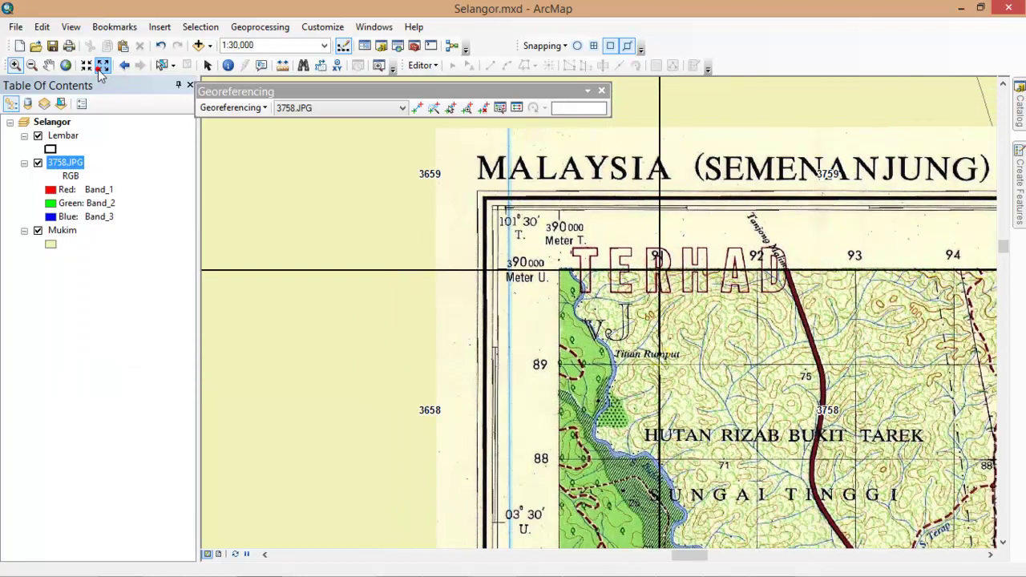
click(100, 67)
click(99, 68)
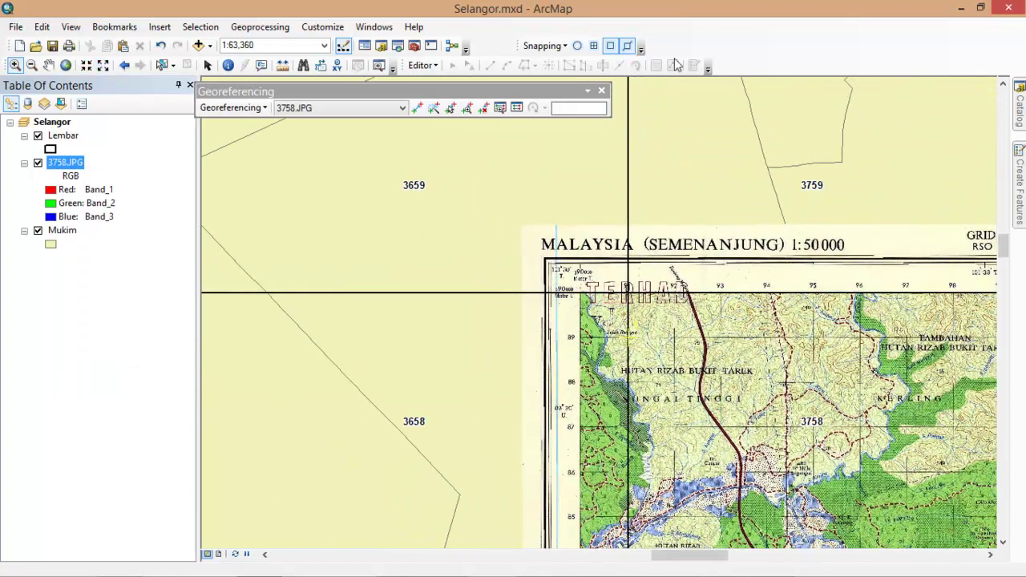
click(516, 110)
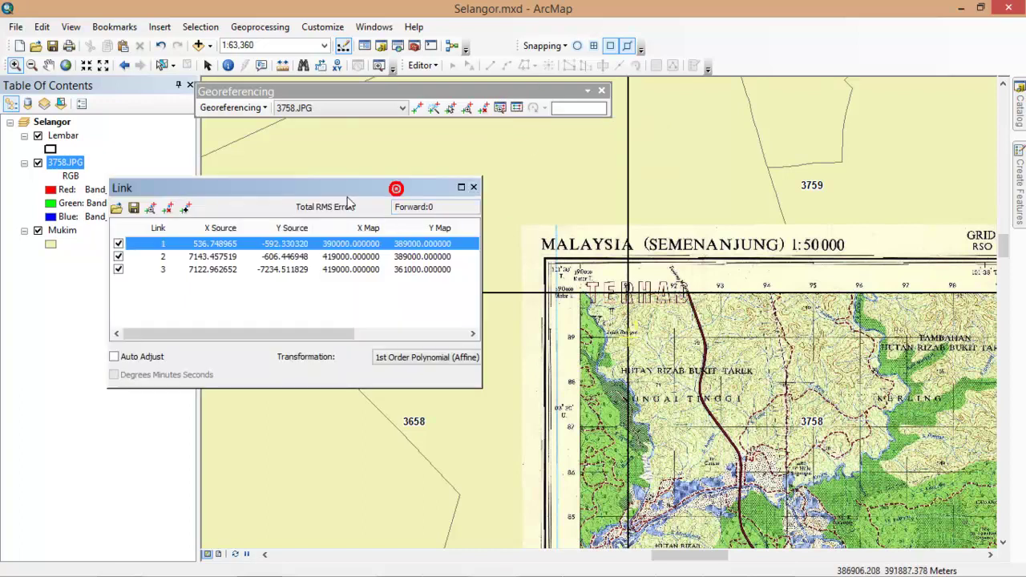
drag(394, 190, 345, 197)
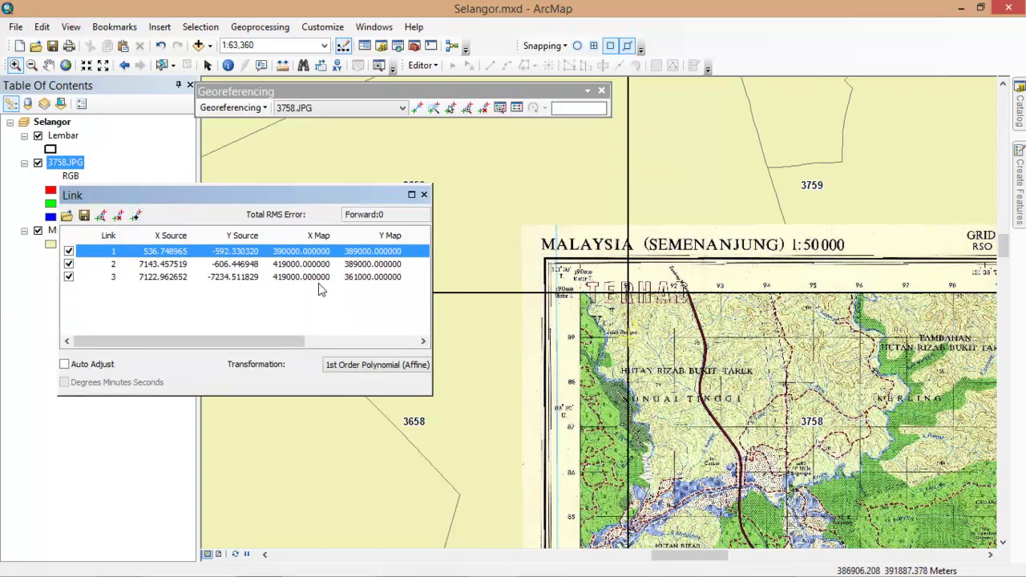
double_click(285, 252)
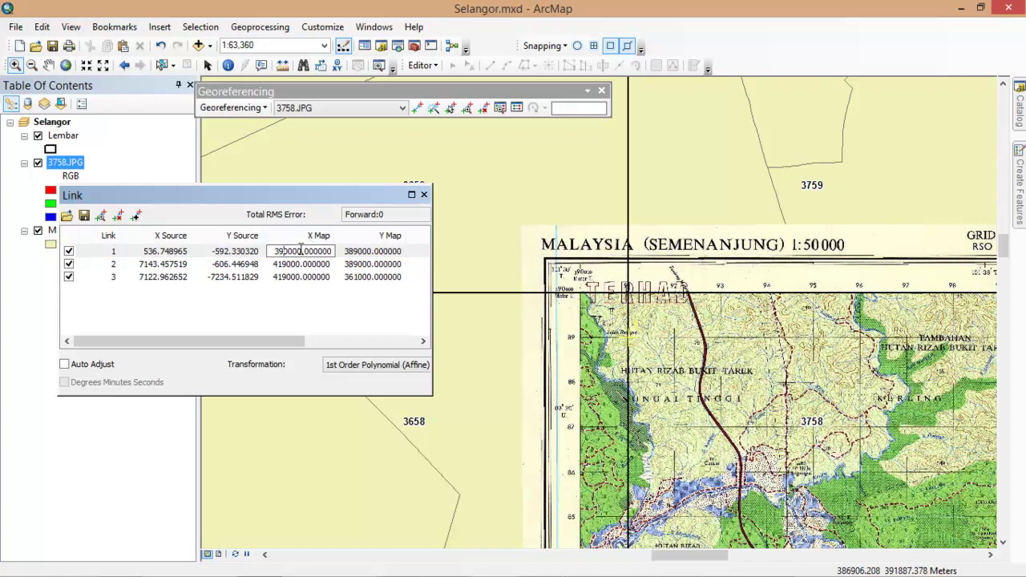
key(BackSpace)
text(1)
key(Return)
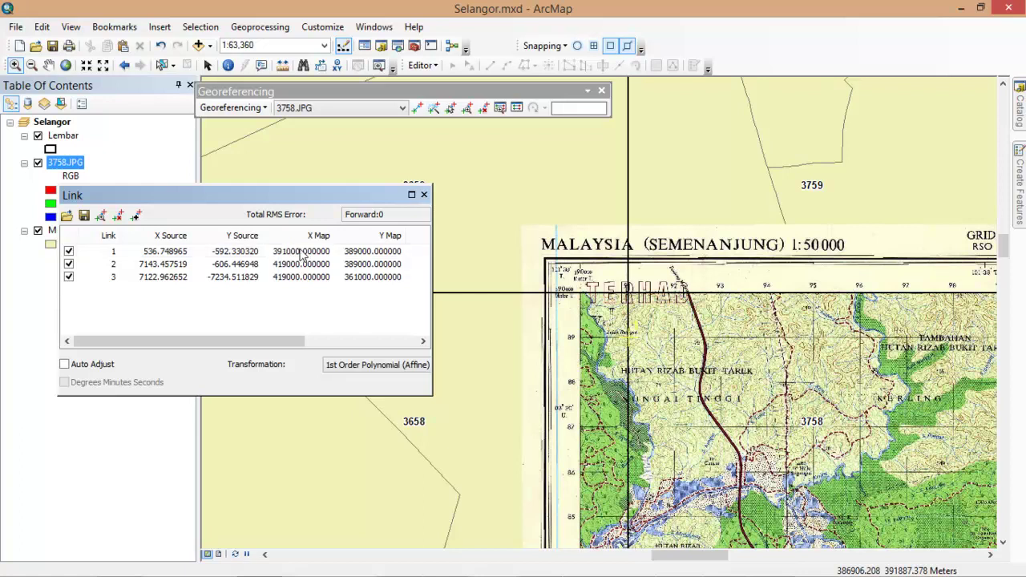
- Close the link table and update the display of sheet 3758.JPG with the corrected control point
click(413, 195)
click(232, 107)
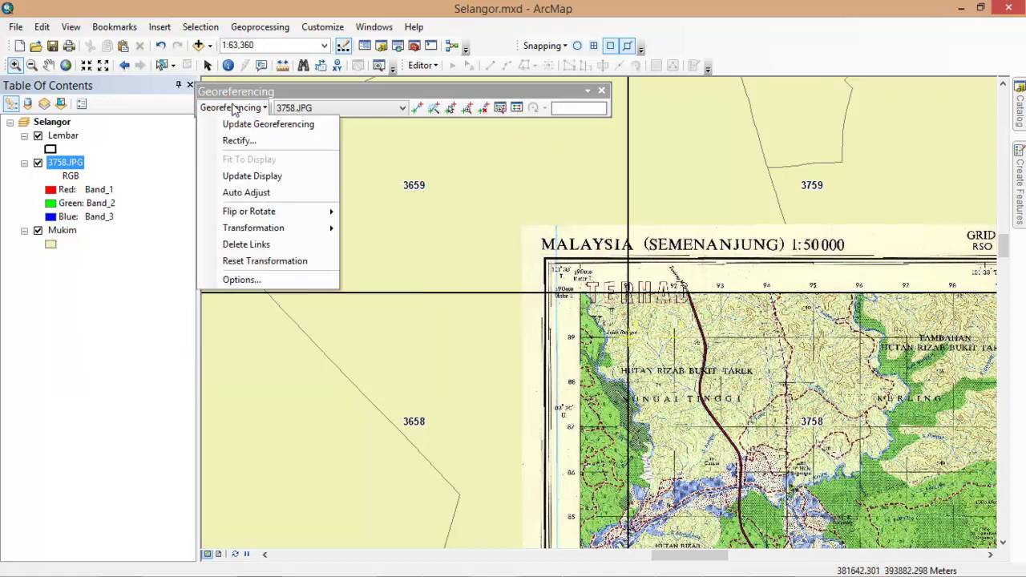
click(263, 175)
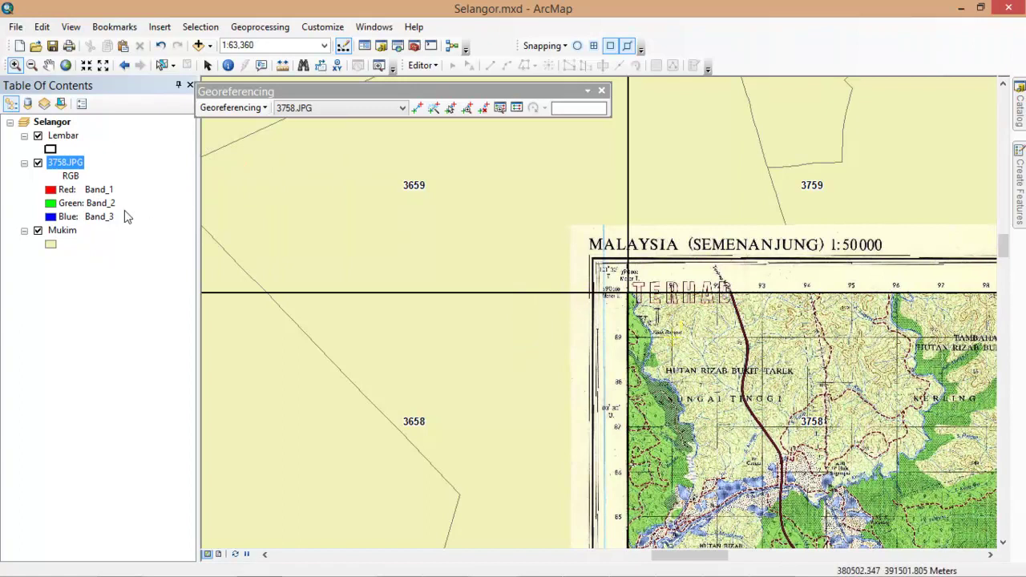
- Zoom to the 3758.JPG layer and toggle its visibility to check its fit against the Lembar sheet boundaries
right_click(79, 166)
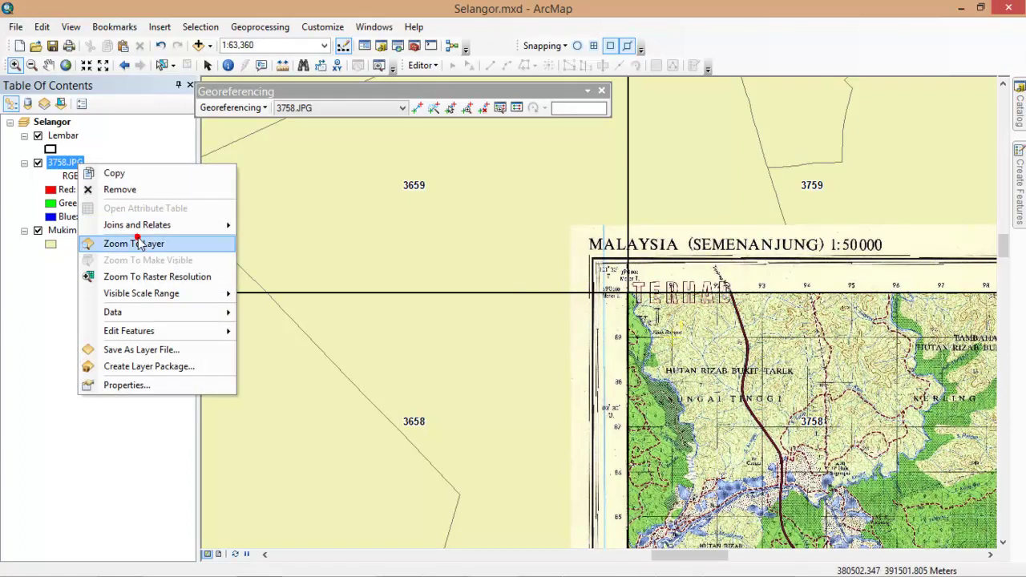
click(138, 245)
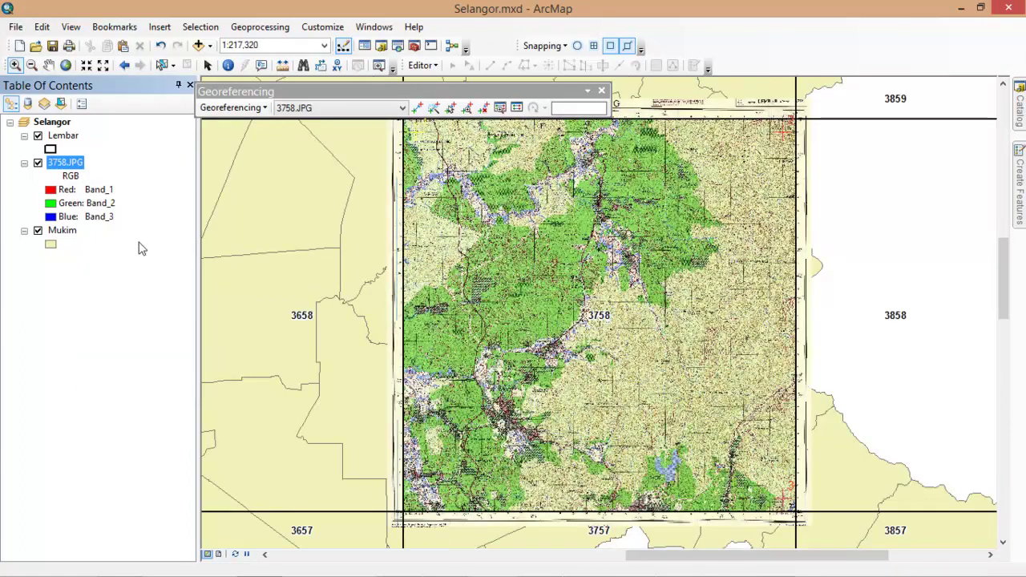
click(37, 162)
click(38, 162)
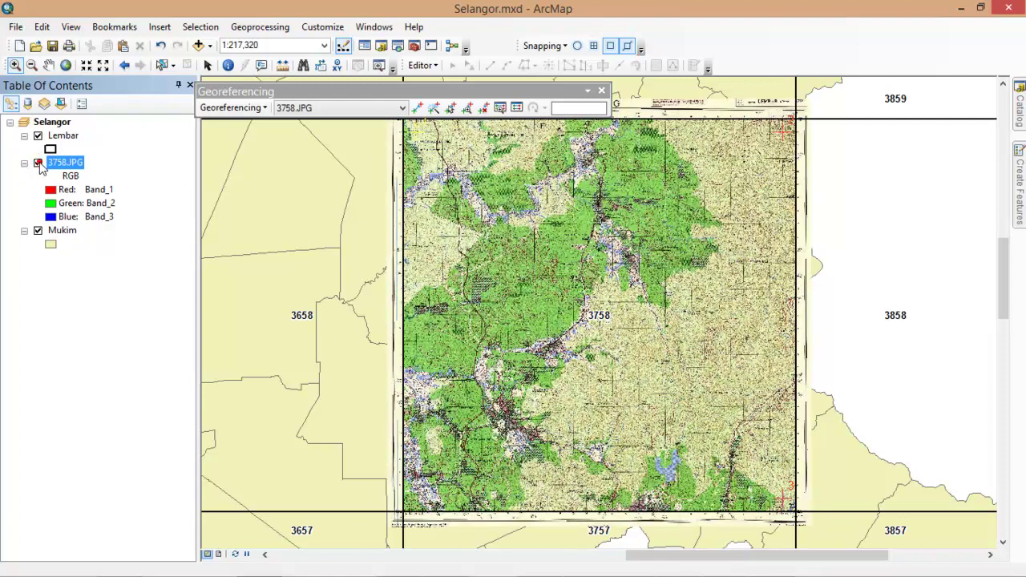
click(37, 162)
click(38, 162)
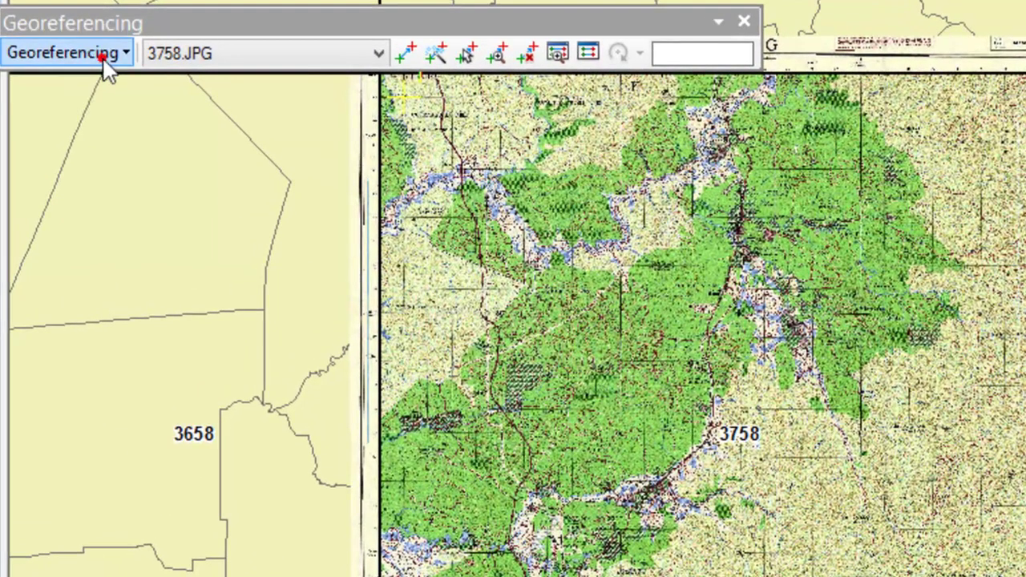
- Update the georeferencing of 3758.JPG to store the transformation with the image
click(104, 56)
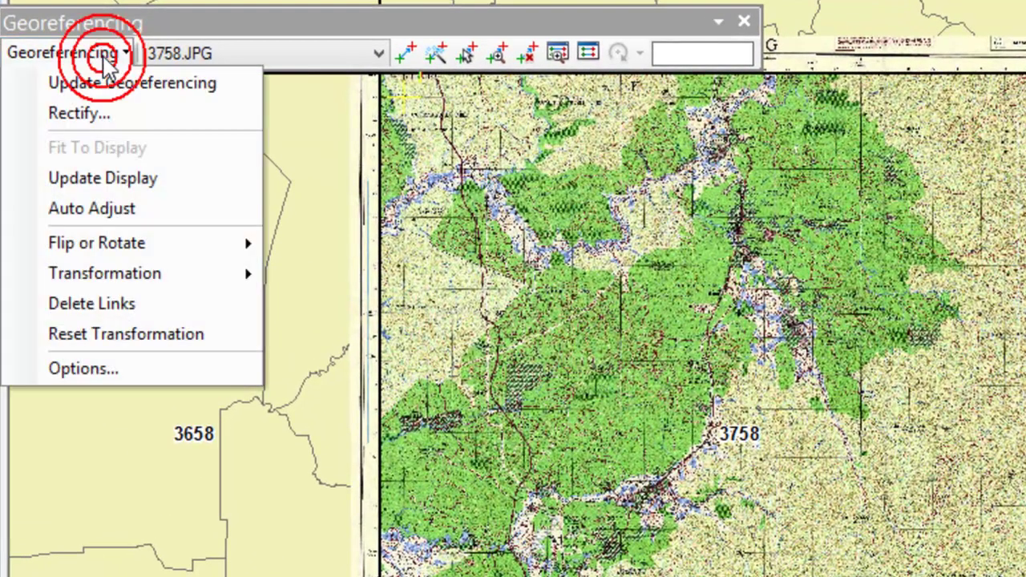
click(213, 83)
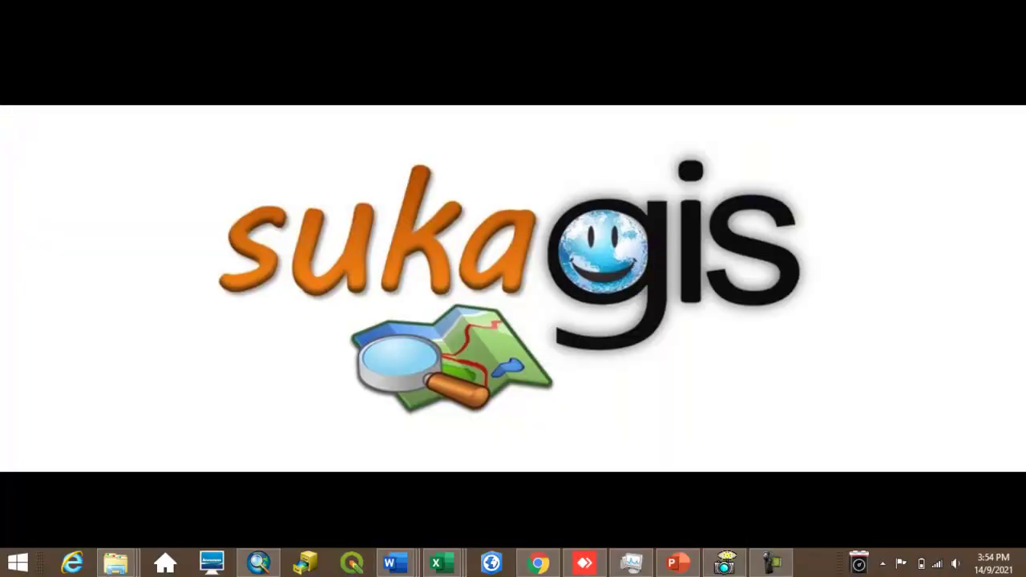
- Switch to ArcMap and add KUALA KANGSAR.jpg from the Georeference folder to the untitled map, accepting its missing spatial reference
click(260, 564)
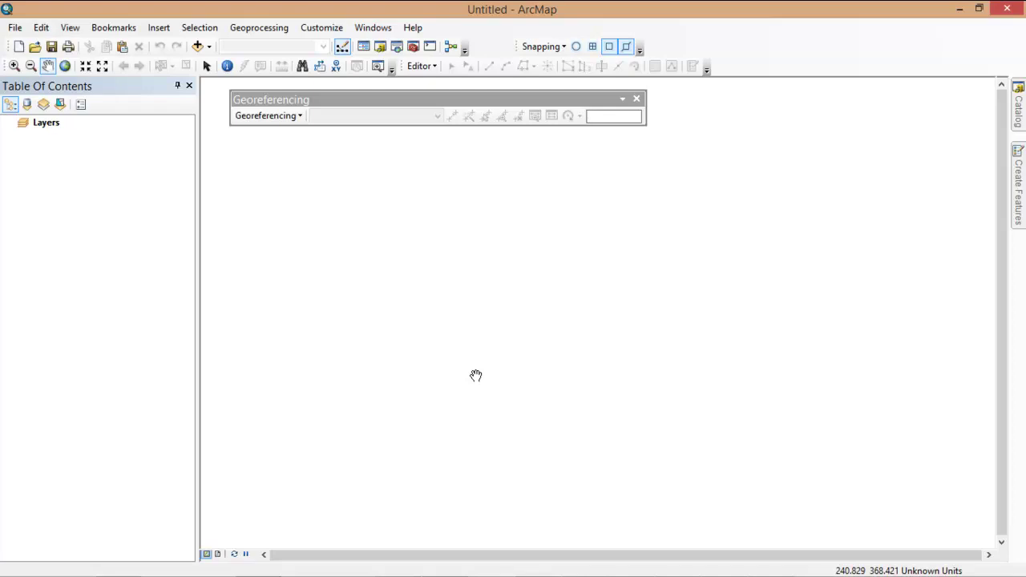
click(1018, 104)
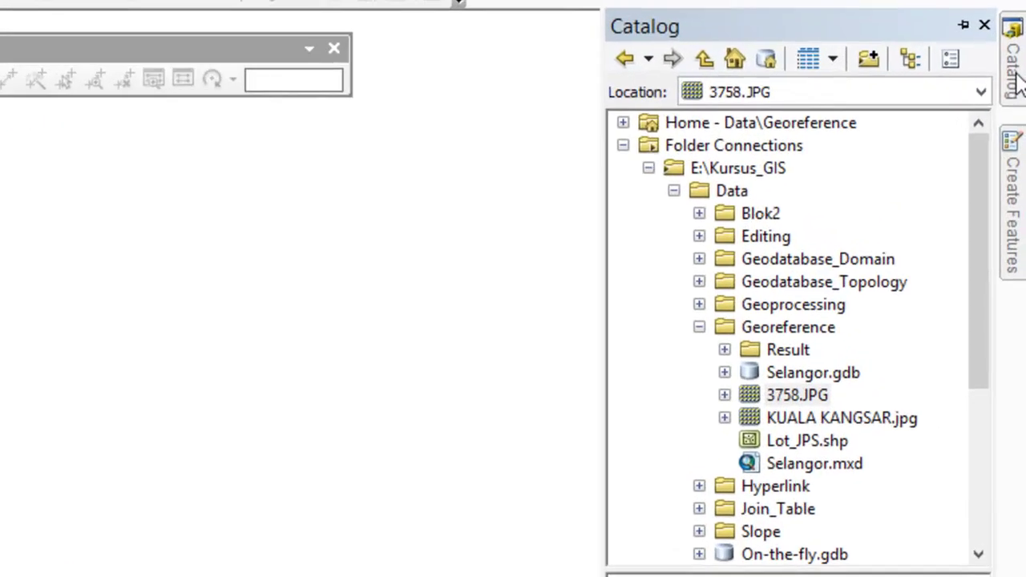
click(779, 334)
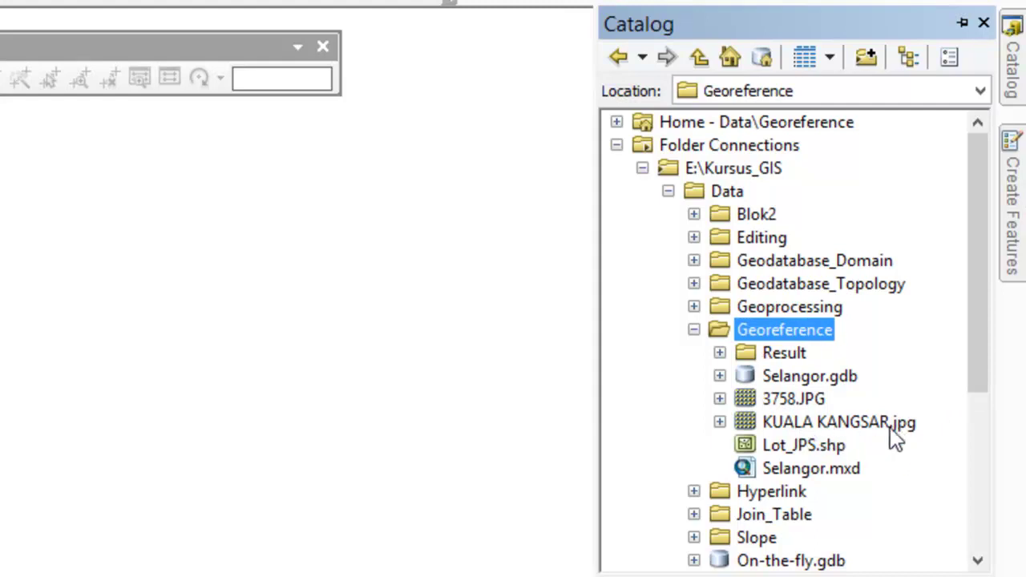
click(819, 425)
drag(785, 430, 0, 357)
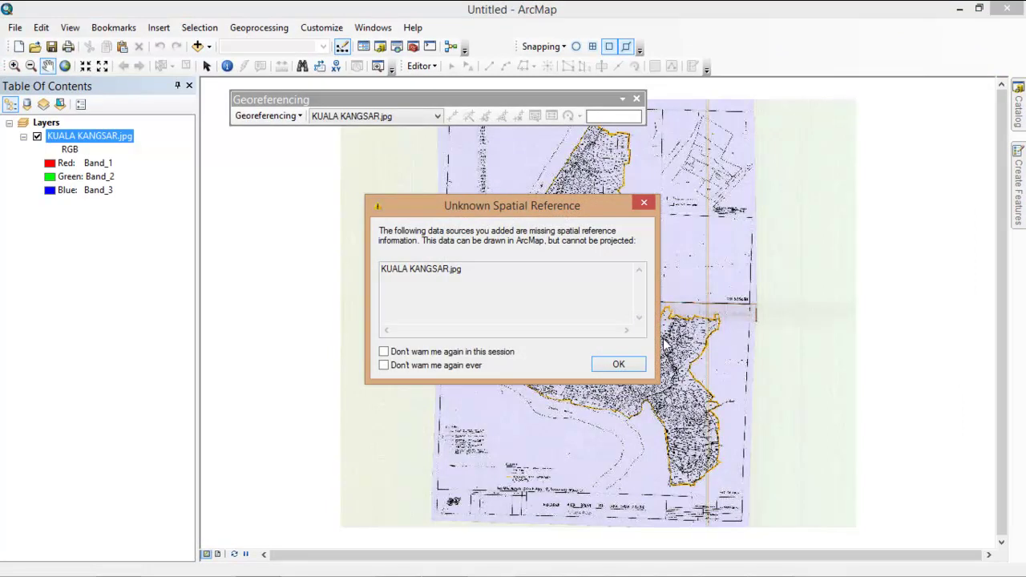
click(617, 365)
- Examine the lots and the highlighted boundary across the scanned KUALA KANGSAR.jpg plan at close range
click(14, 65)
drag(680, 95, 784, 220)
click(48, 66)
scroll(410, 272, down, 3)
drag(509, 326, 721, 195)
drag(806, 398, 784, 196)
drag(868, 351, 819, 181)
drag(760, 421, 829, 199)
drag(905, 247, 830, 342)
drag(872, 236, 686, 314)
drag(725, 528, 616, 500)
drag(813, 457, 670, 485)
mouse_move(737, 266)
mouse_down()
mouse_move(727, 453)
mouse_move(645, 455)
mouse_move(536, 413)
mouse_move(529, 224)
mouse_move(533, 418)
mouse_up()
drag(588, 251, 581, 424)
drag(599, 269, 617, 311)
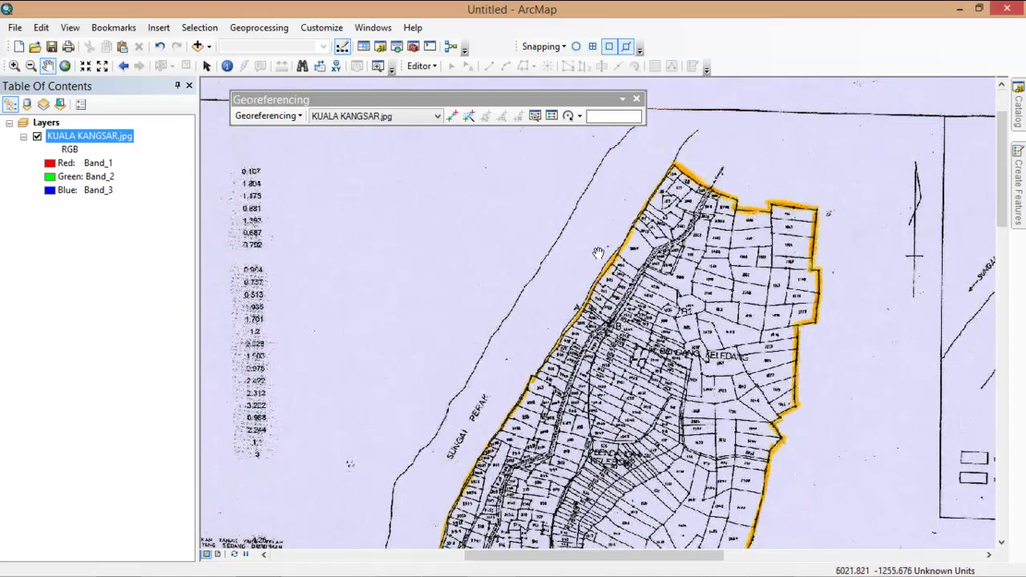
- Inspect the plan's frame from its northwest corner along the west margin and legends to the title block for coordinate labels
drag(597, 247, 561, 386)
drag(474, 316, 817, 297)
drag(765, 378, 740, 328)
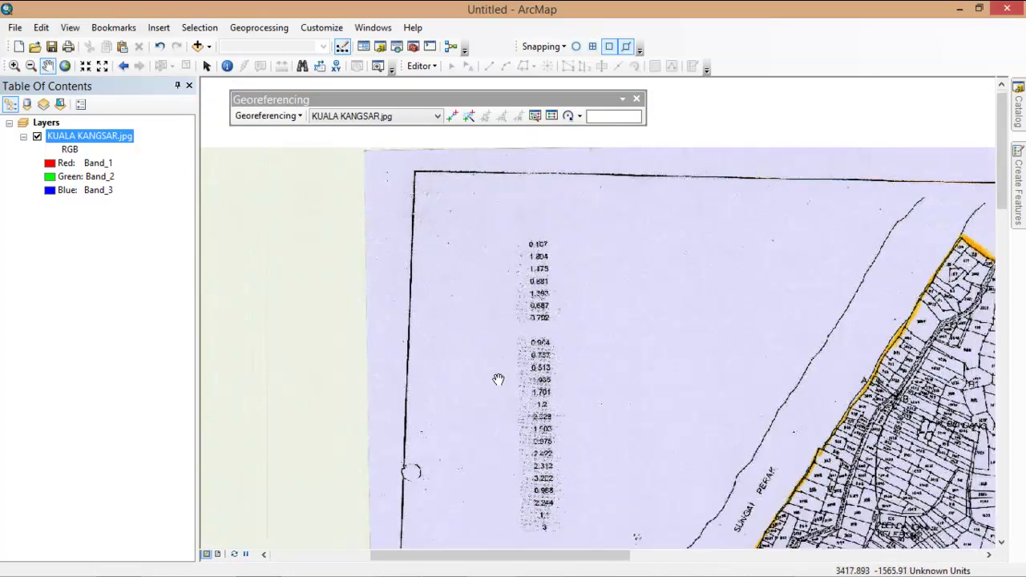
drag(742, 366, 634, 369)
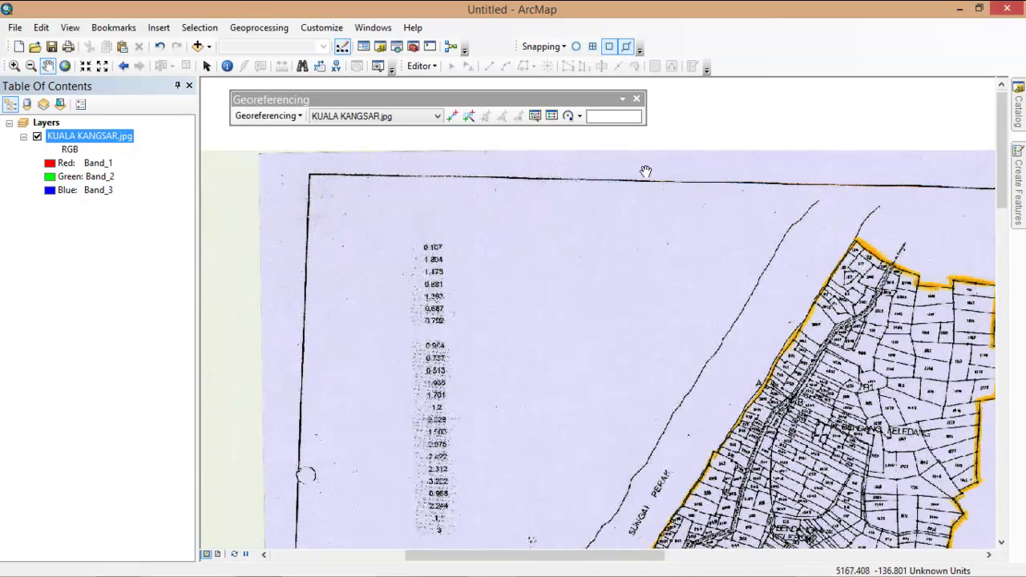
drag(506, 397, 596, 178)
drag(556, 390, 605, 187)
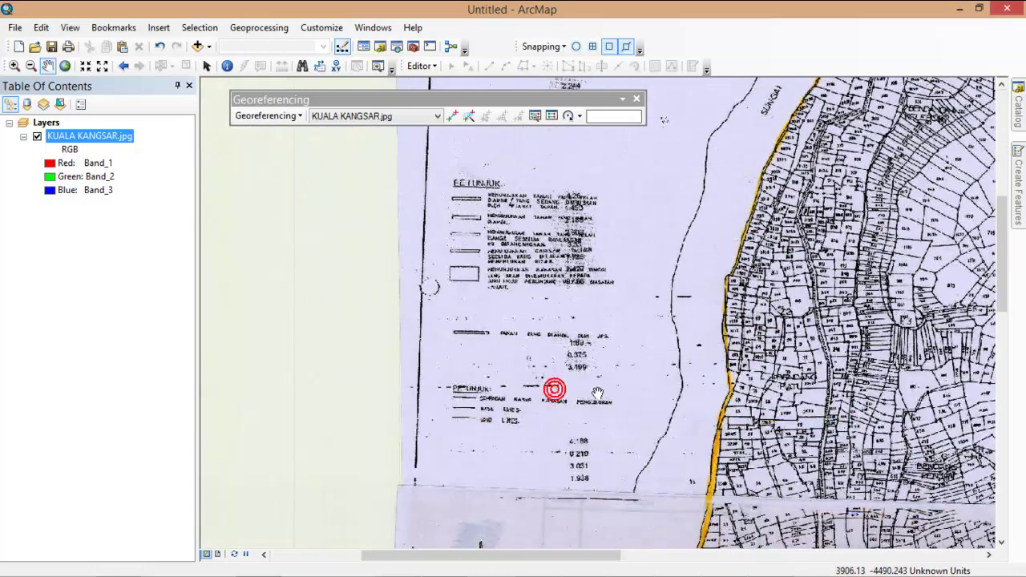
drag(598, 394, 627, 174)
drag(627, 373, 629, 158)
drag(676, 387, 516, 97)
drag(612, 350, 677, 76)
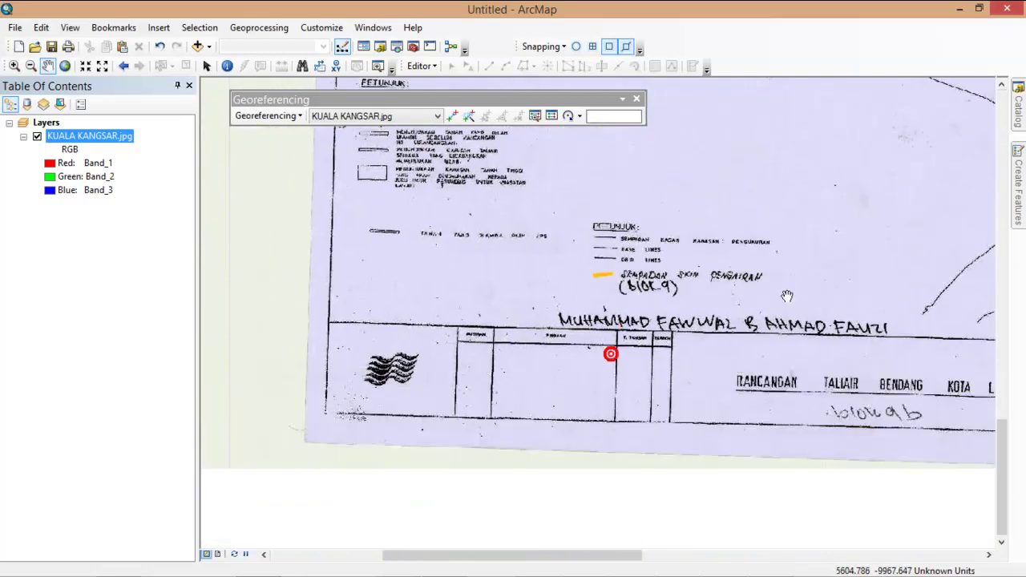
- Inspect the plan's title block, southeast corner and eastern margin for coordinate labels, and return to the northern lots
drag(790, 296, 392, 266)
drag(724, 238, 449, 312)
scroll(754, 298, down, 1)
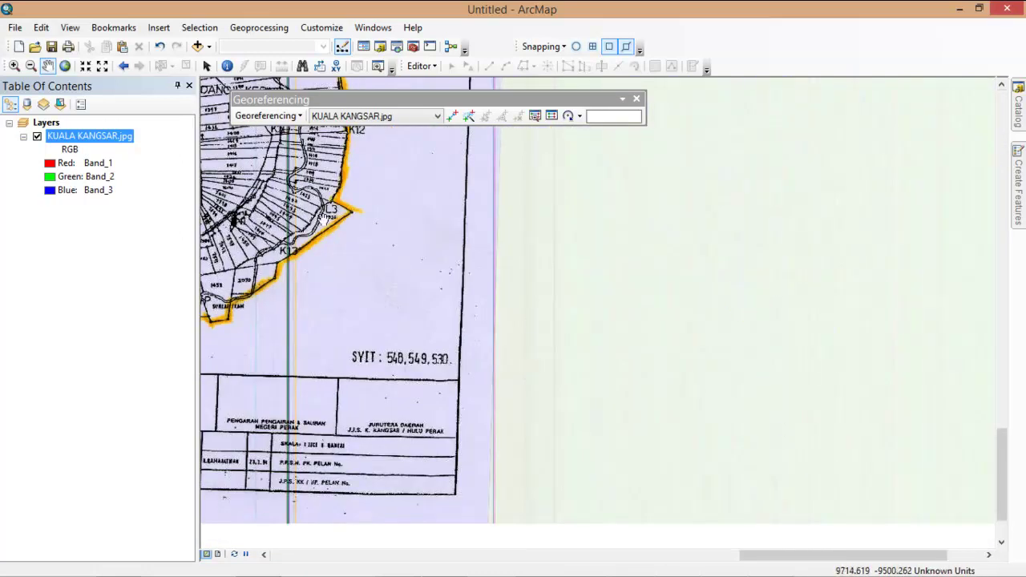
drag(322, 216, 702, 485)
drag(728, 233, 749, 474)
drag(773, 263, 780, 497)
drag(681, 246, 710, 452)
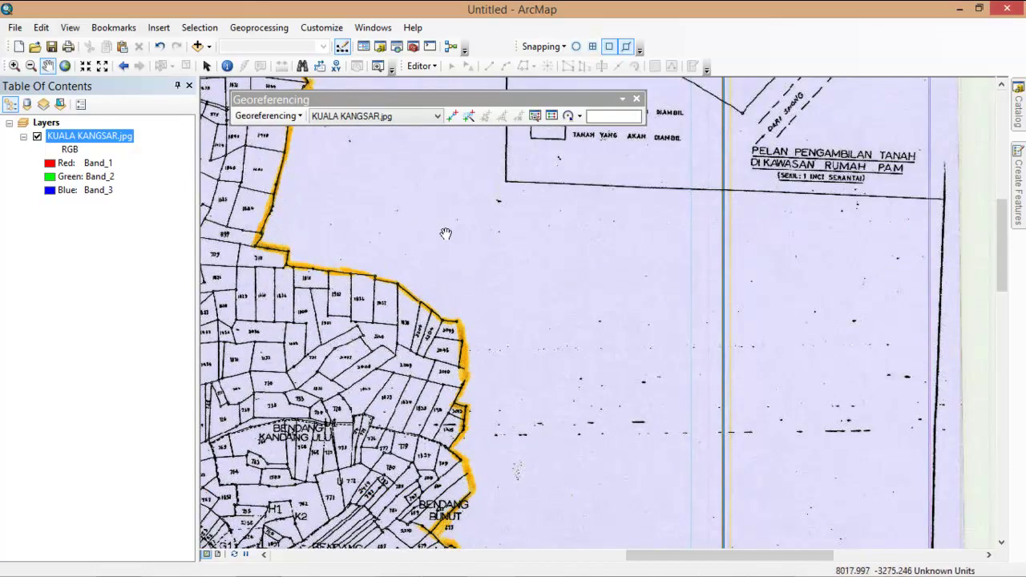
drag(414, 220, 813, 511)
drag(591, 301, 589, 458)
drag(686, 380, 663, 388)
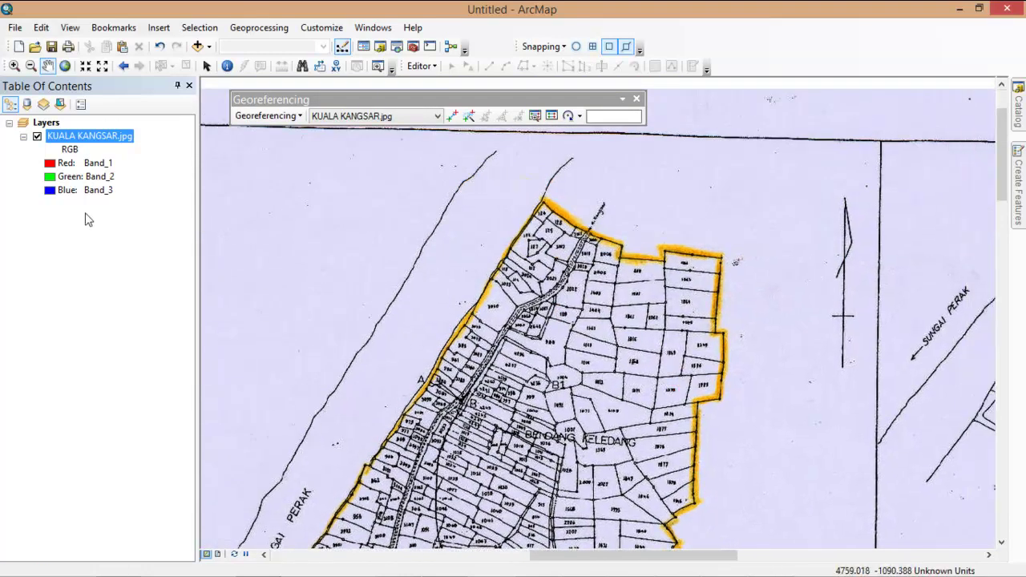
- Examine the whole KUALA KANGSAR.jpg plan, and inspect its northern lots and upper frame line at close range
right_click(102, 140)
click(152, 215)
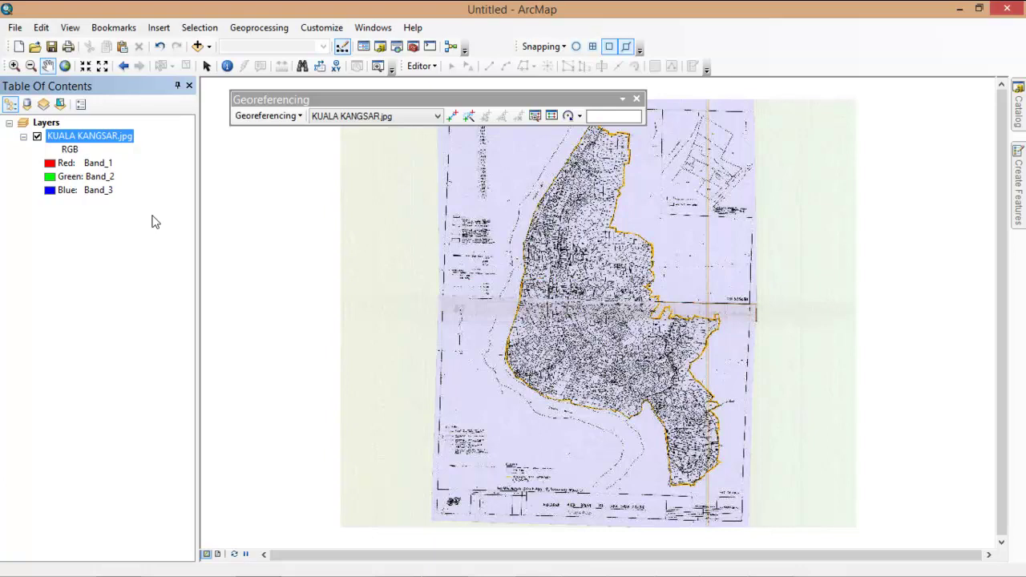
click(15, 66)
click(525, 174)
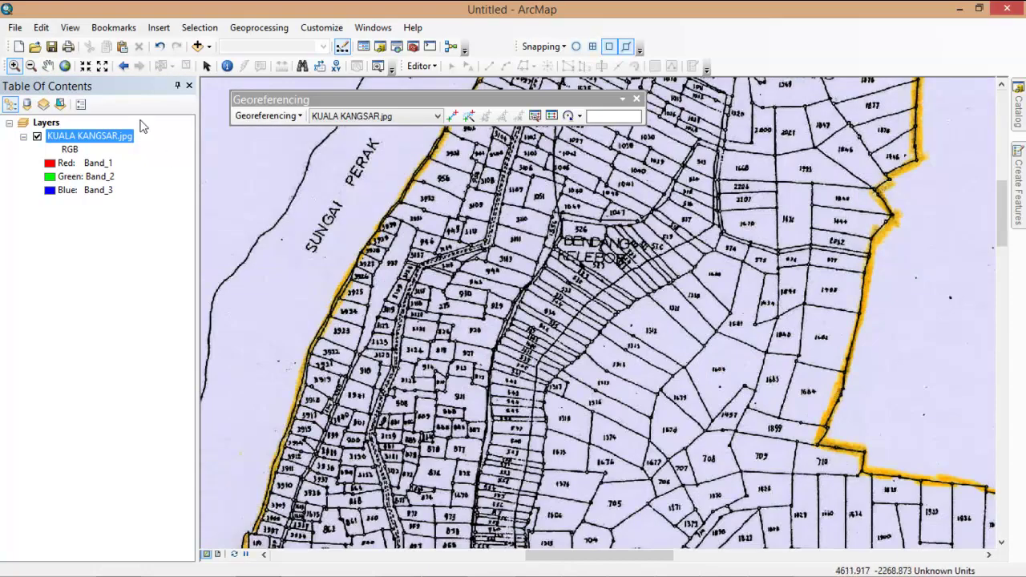
click(47, 65)
drag(693, 85, 683, 330)
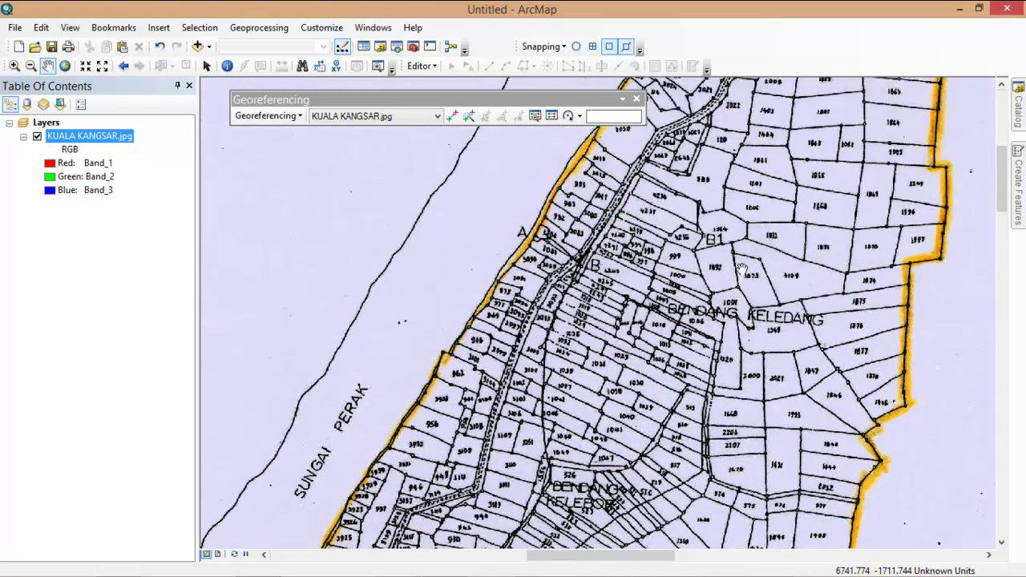
drag(750, 196, 671, 416)
drag(743, 251, 723, 361)
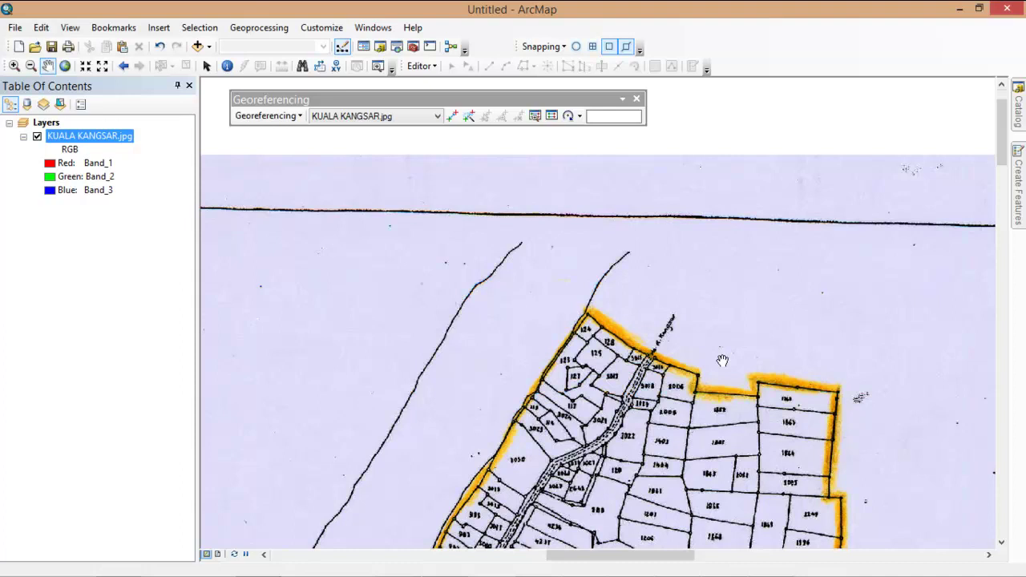
- Inspect the plan's western boundary and margin from the northern lots down to the southern river bend
drag(533, 433, 737, 240)
drag(603, 459, 776, 233)
drag(676, 379, 770, 200)
drag(653, 437, 710, 186)
drag(717, 352, 772, 180)
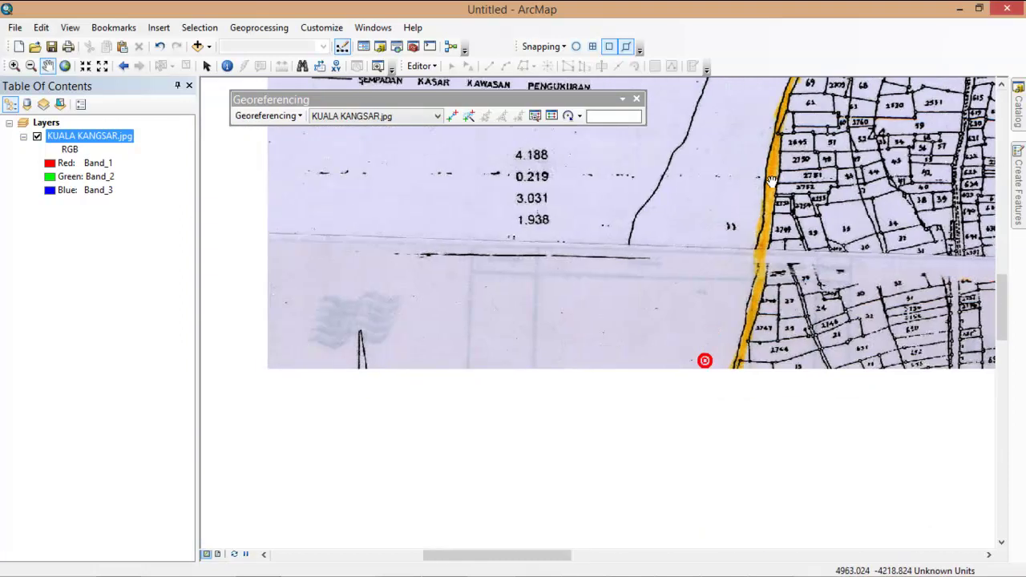
drag(785, 325, 773, 130)
drag(764, 385, 752, 202)
drag(831, 352, 613, 219)
drag(801, 360, 454, 275)
drag(755, 335, 548, 196)
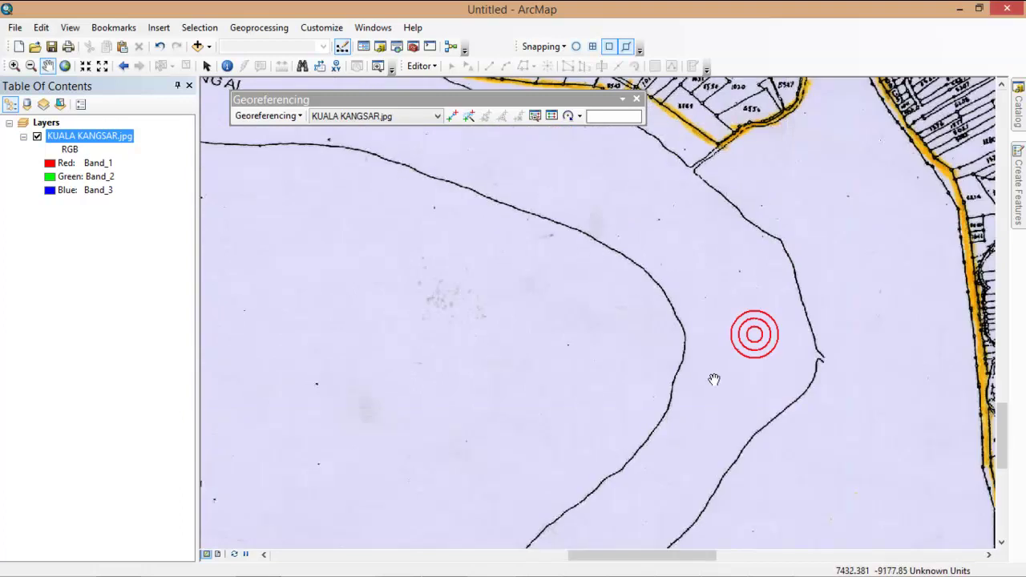
- Inspect the plan from the river bend through the eastern lots back to the north, ending at the full extent
drag(714, 380, 730, 170)
drag(697, 358, 687, 506)
drag(703, 195, 746, 451)
drag(611, 235, 529, 340)
drag(740, 382, 476, 259)
drag(691, 348, 495, 354)
drag(700, 238, 649, 421)
drag(535, 267, 558, 411)
drag(524, 249, 559, 446)
drag(455, 296, 664, 436)
drag(525, 300, 634, 508)
drag(772, 313, 698, 382)
drag(556, 229, 602, 216)
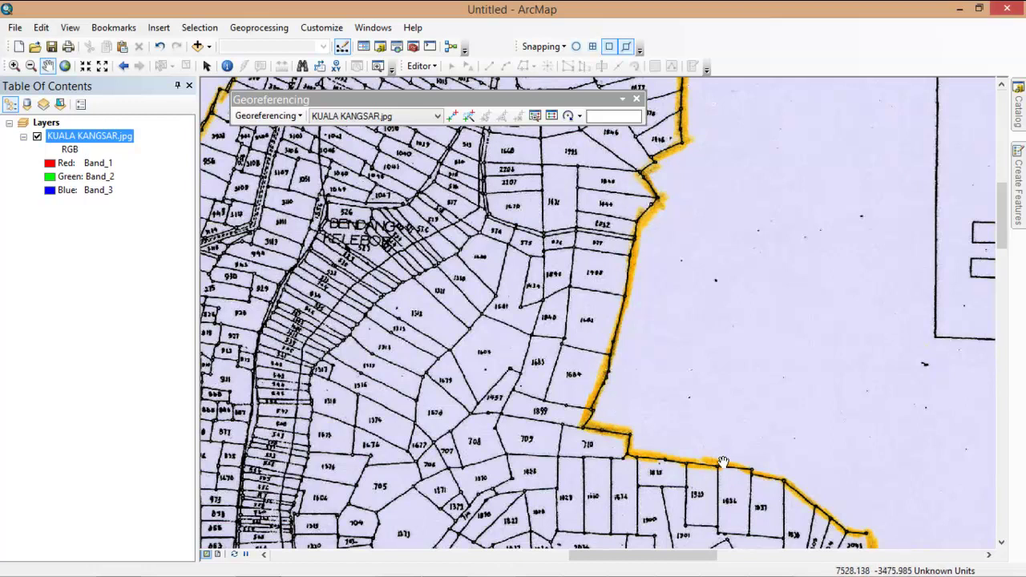
right_click(98, 137)
click(186, 215)
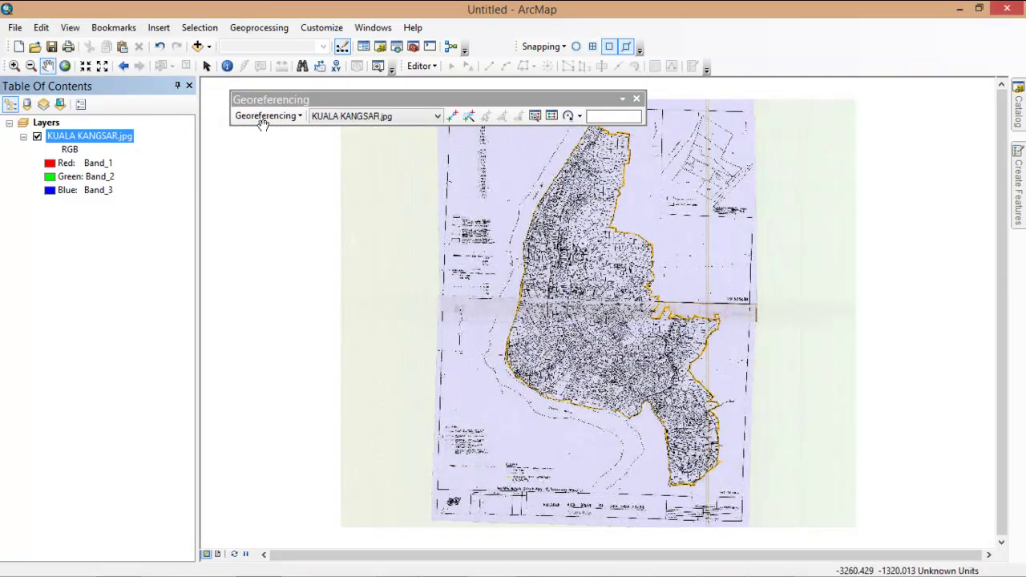
- Add Lot_JPS.shp from the Georeference folder to the map
click(1019, 115)
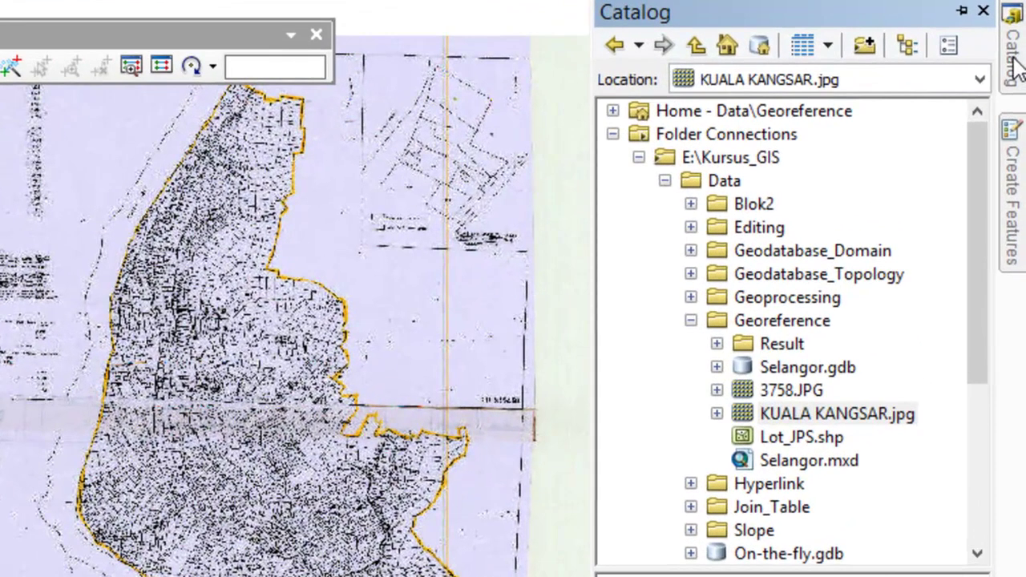
click(810, 322)
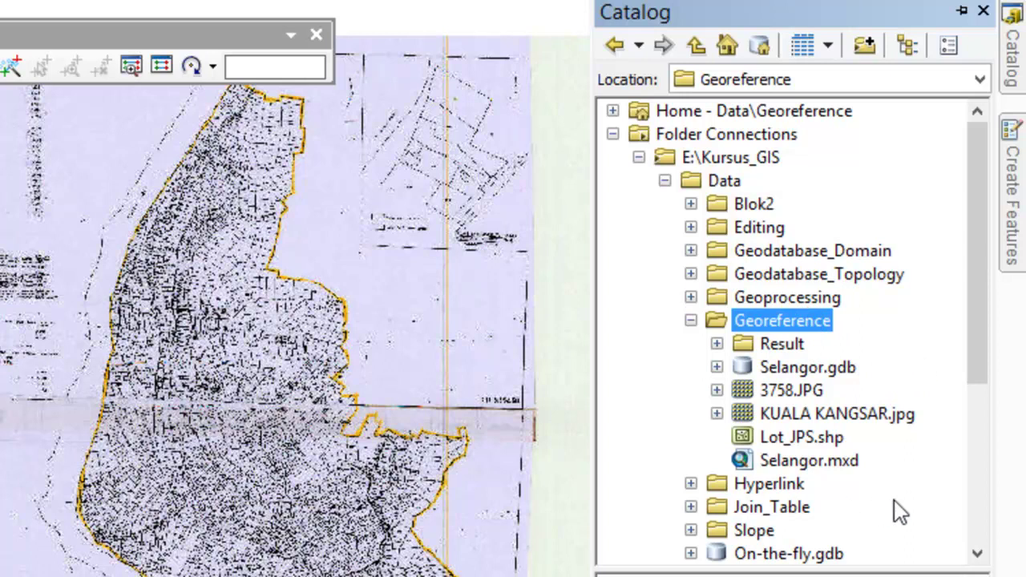
click(793, 438)
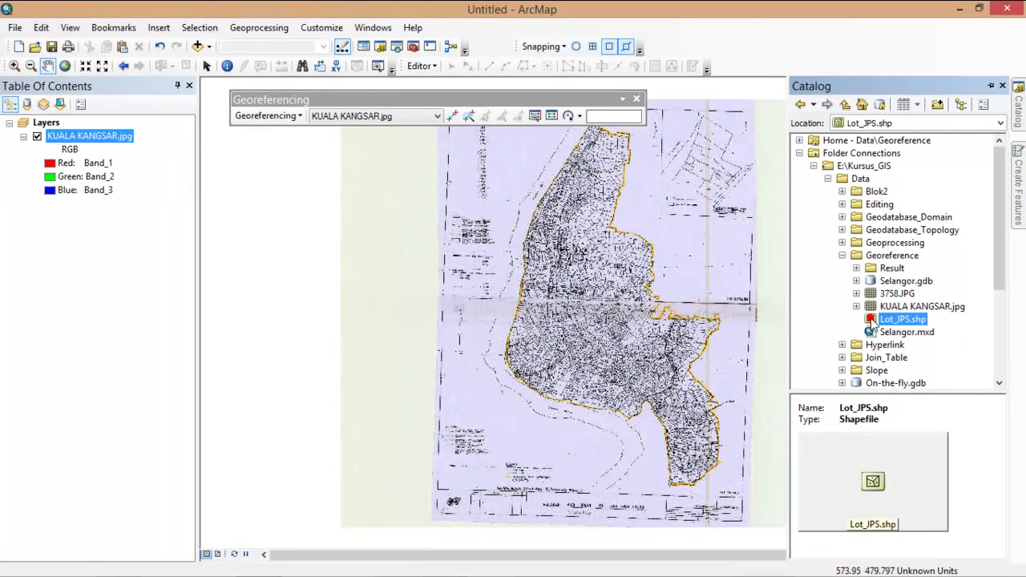
drag(873, 325, 622, 315)
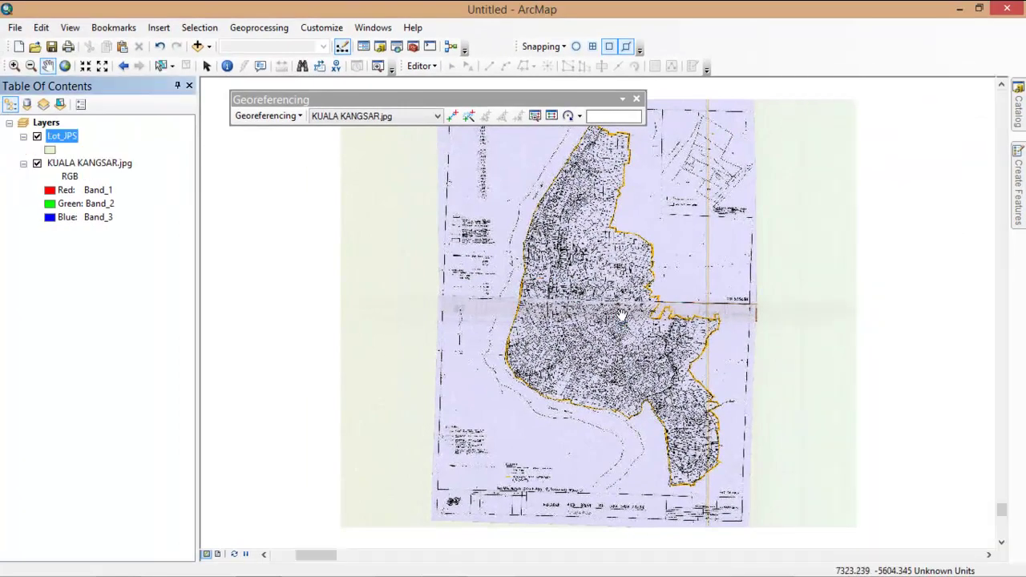
- Compare the extents of Lot_JPS and KUALA KANGSAR.jpg by zooming to each layer, and examine the plan's southern tip
right_click(71, 141)
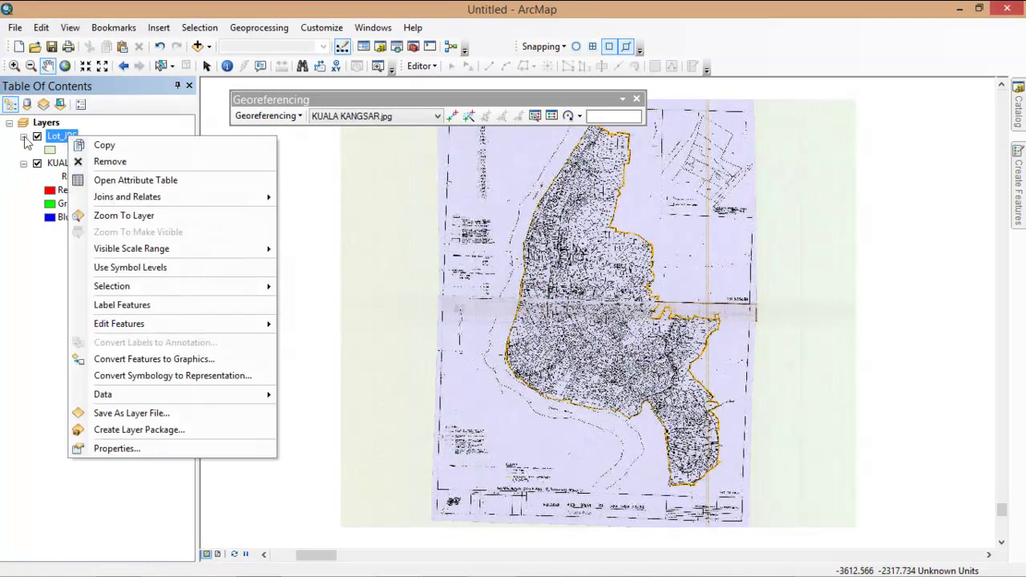
right_click(109, 126)
click(64, 137)
right_click(72, 138)
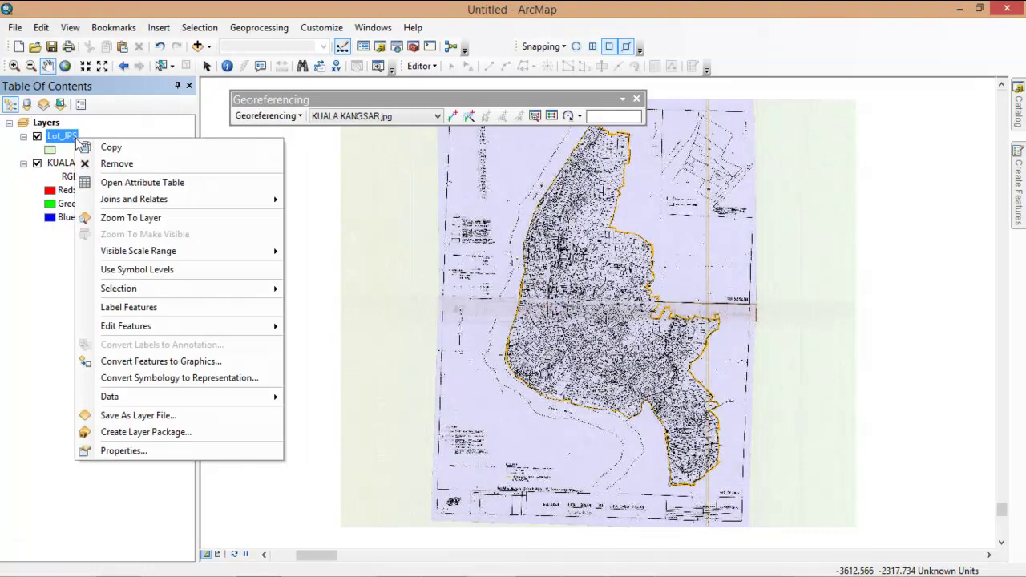
click(203, 224)
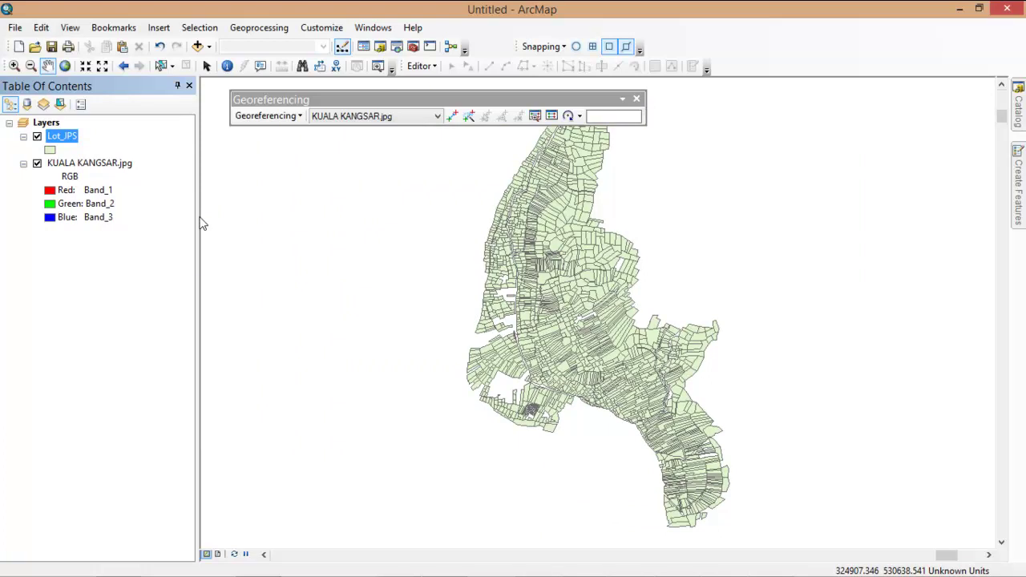
right_click(86, 164)
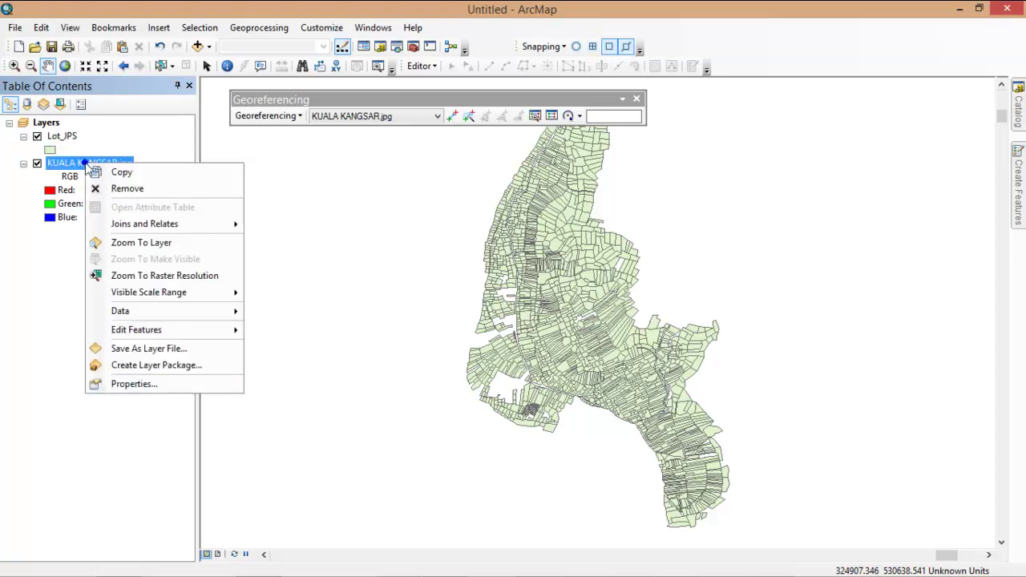
click(171, 245)
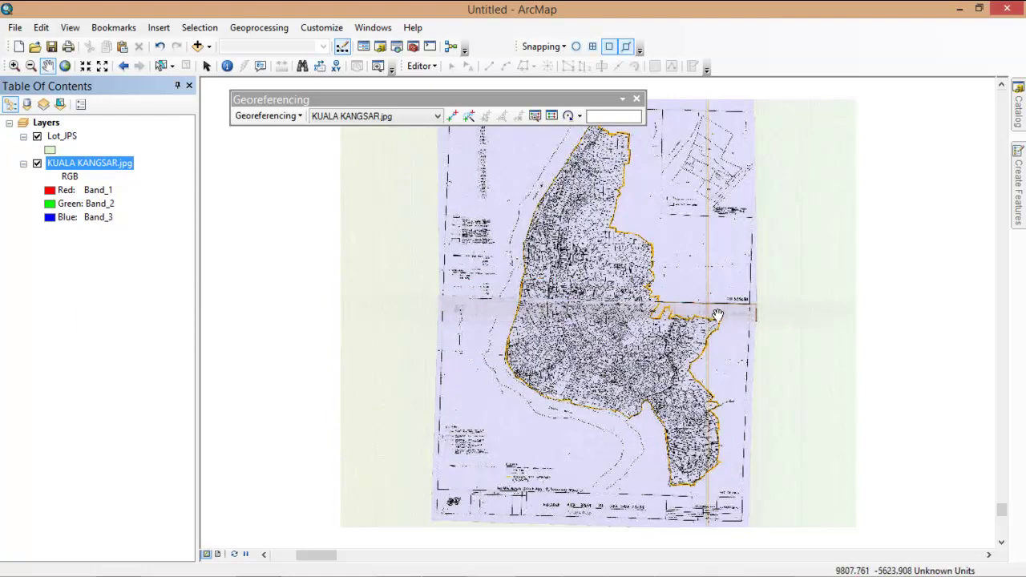
right_click(78, 140)
click(173, 213)
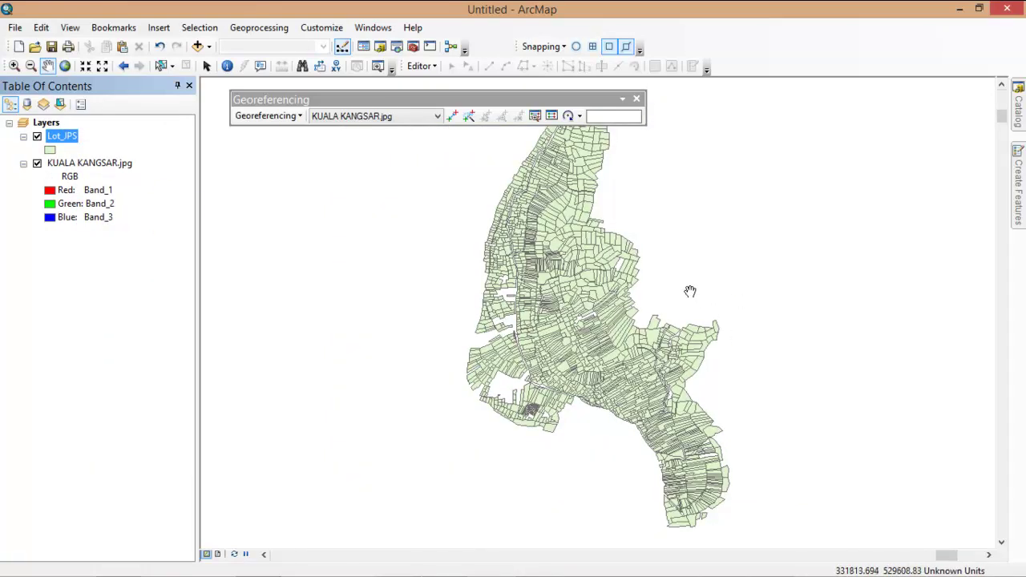
right_click(83, 164)
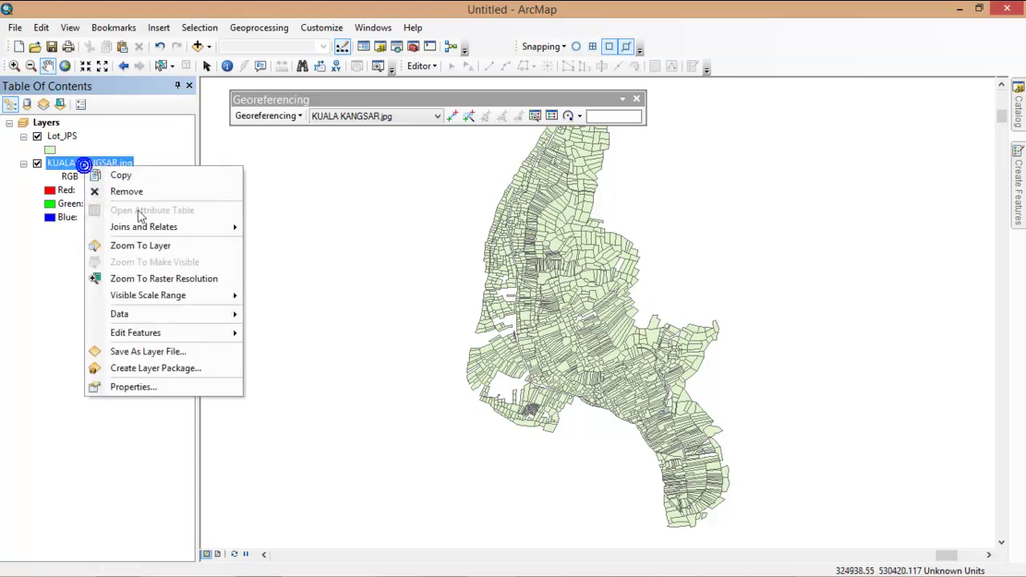
click(141, 246)
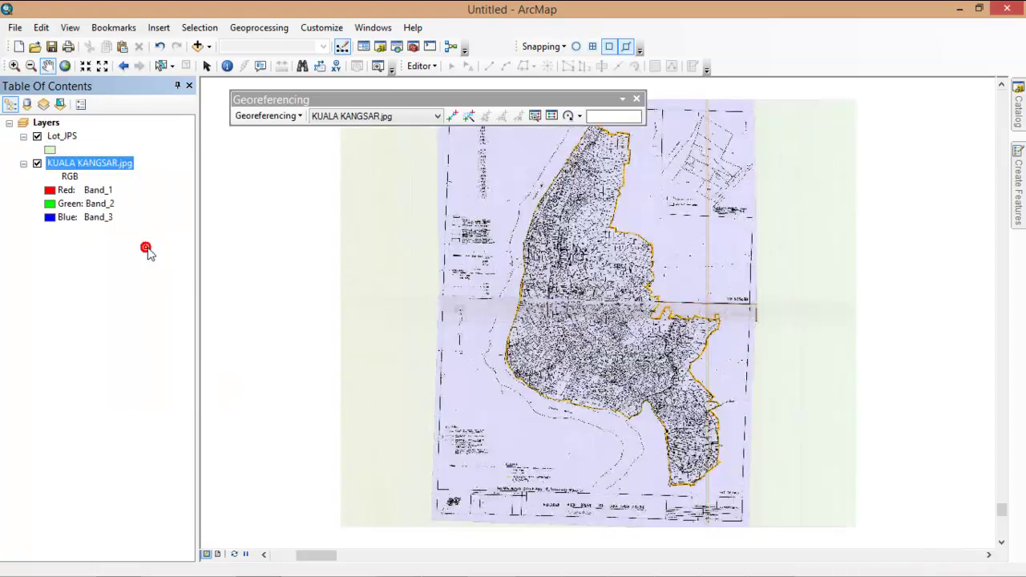
click(14, 66)
drag(658, 458, 742, 522)
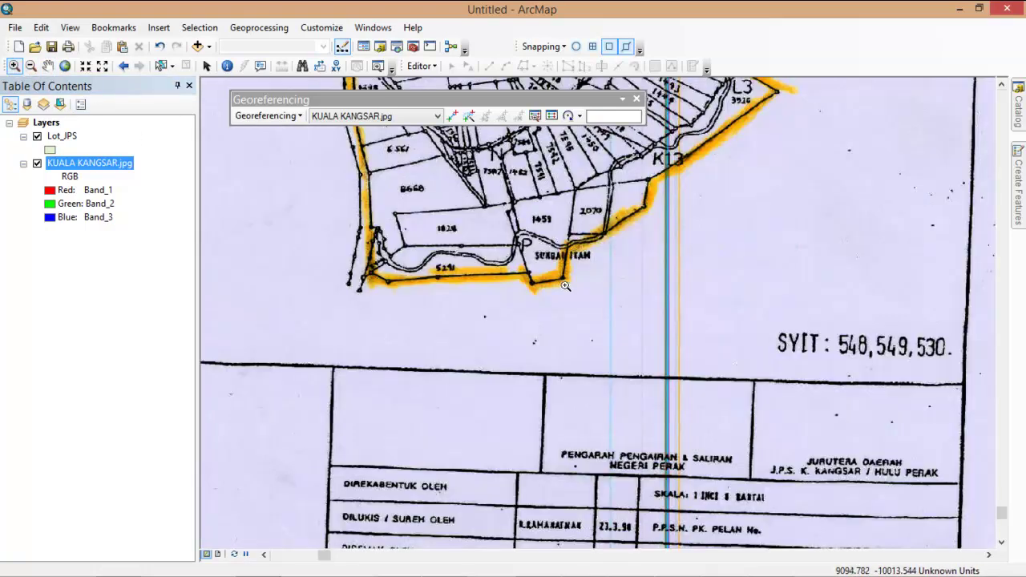
- Show the southernmost Lot_JPS lots at close range in a separate, enlarged Viewer window
right_click(67, 139)
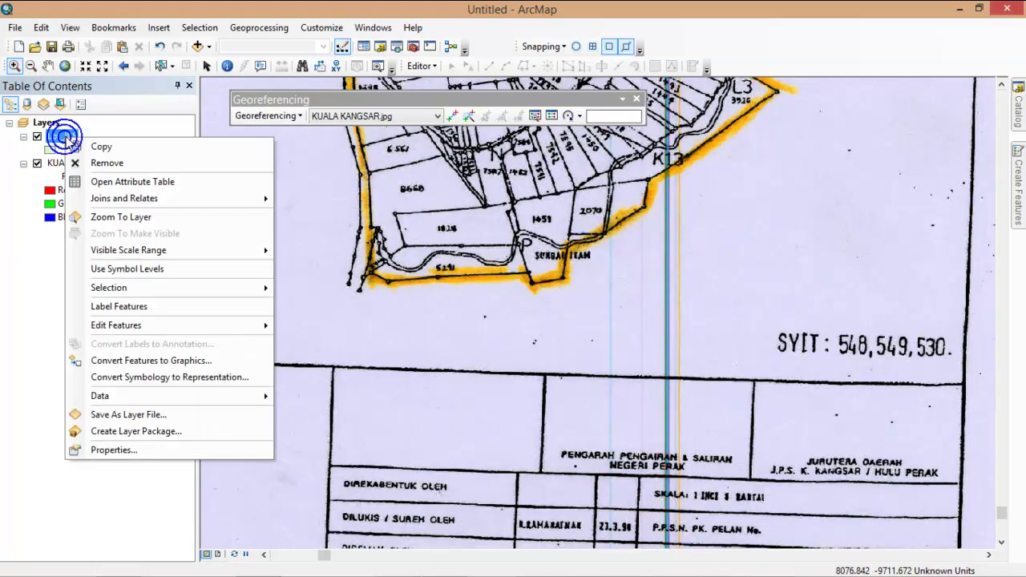
click(172, 221)
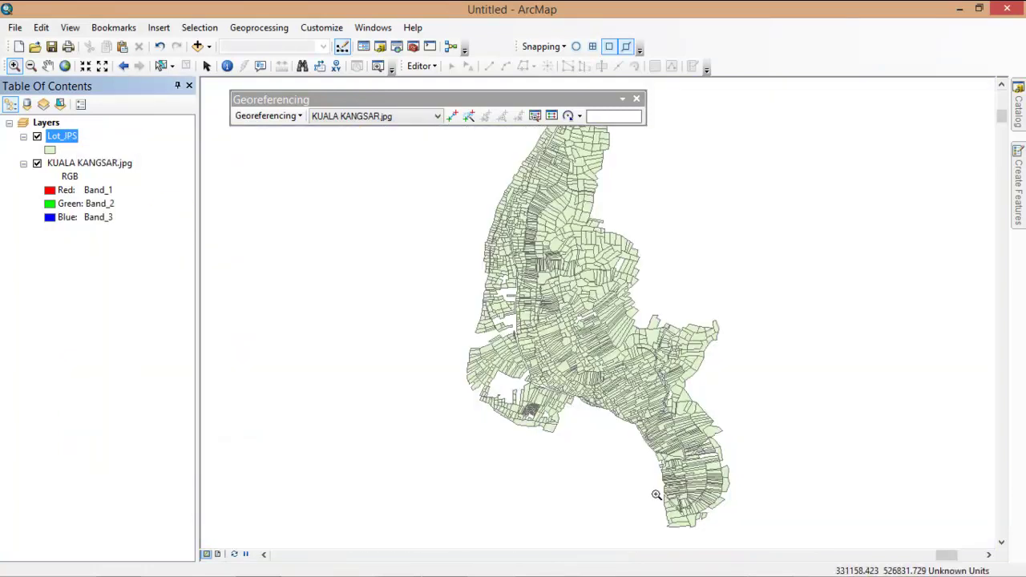
drag(652, 495, 727, 544)
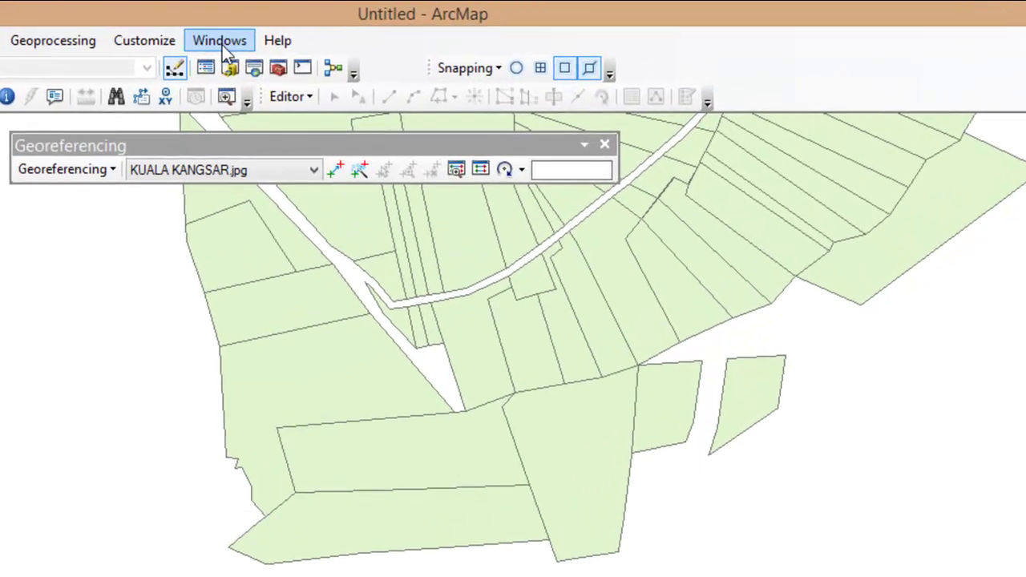
click(224, 42)
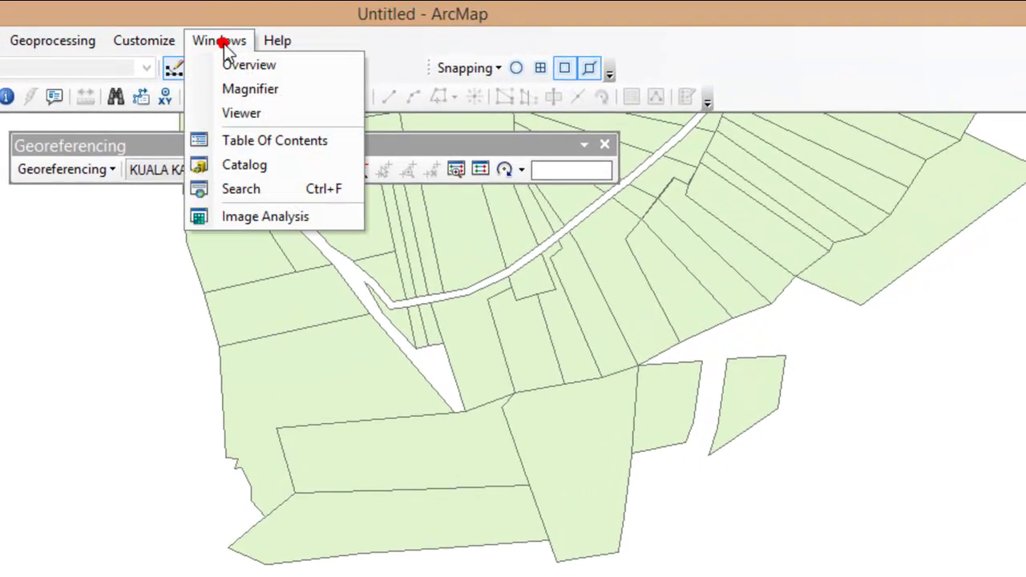
click(242, 113)
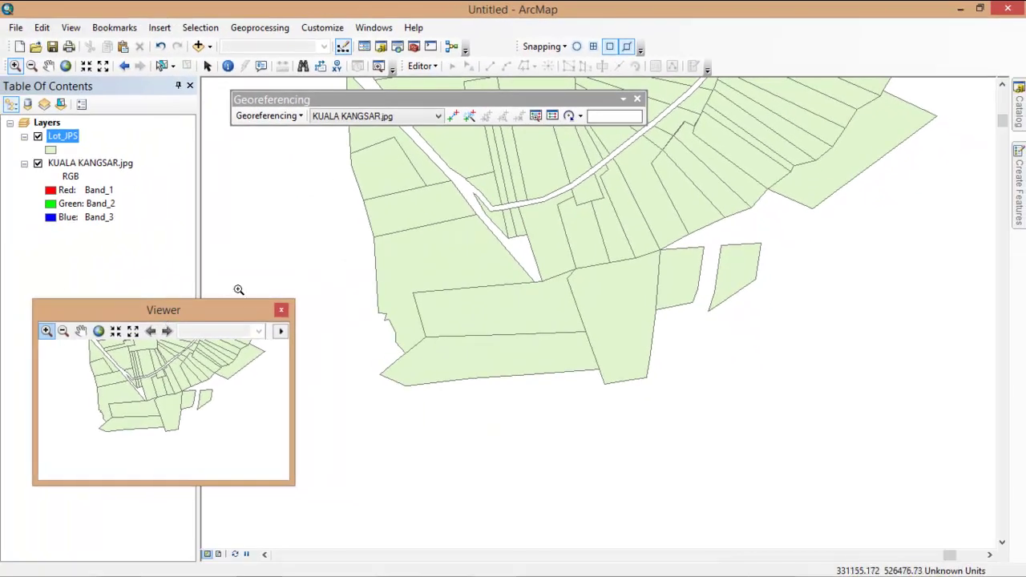
drag(288, 483, 337, 533)
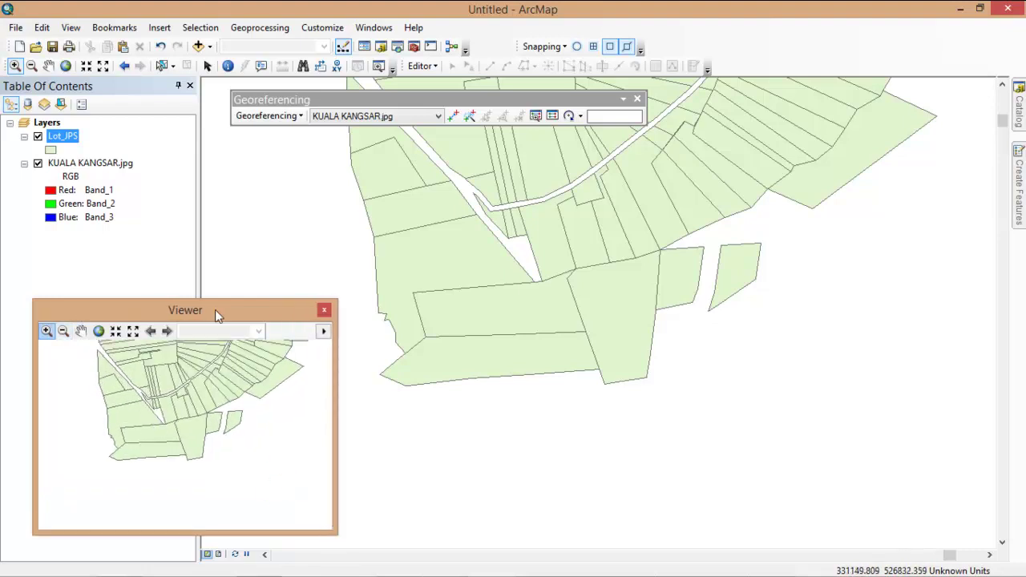
click(47, 331)
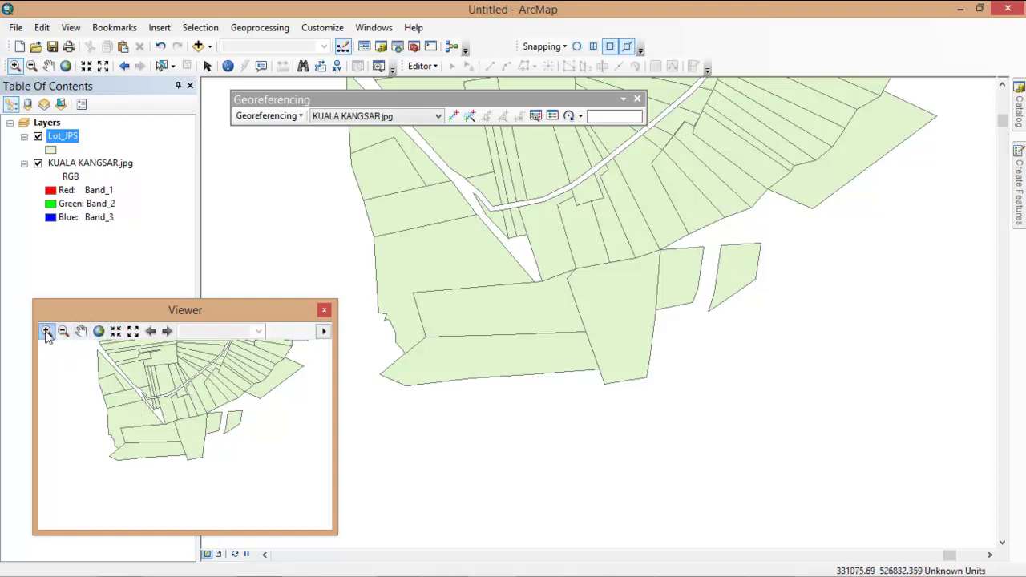
drag(87, 374, 267, 496)
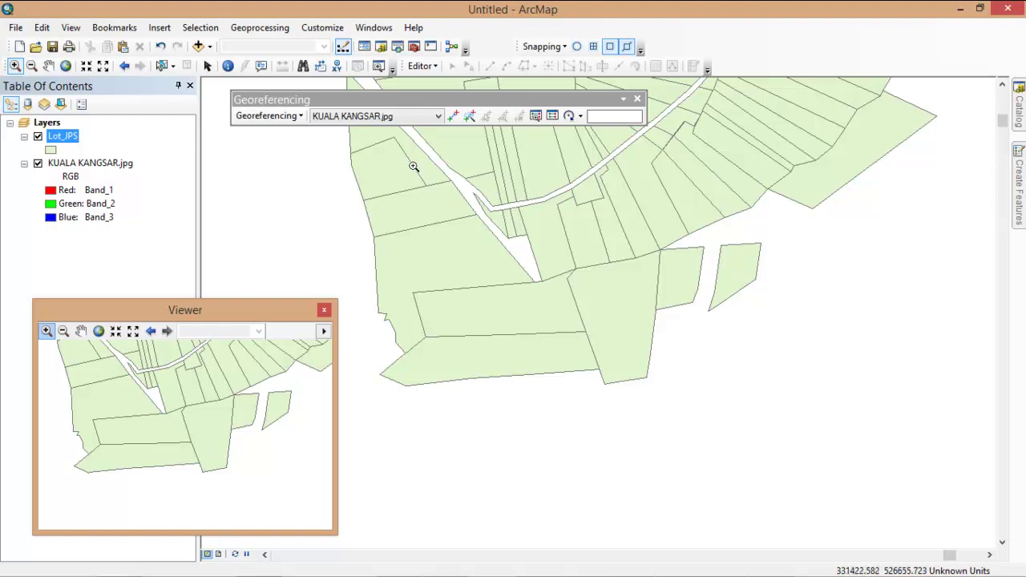
- Add a control point linking the scanned plan's southernmost boundary corner, east of lot 5291, to the matching Lot_JPS vertex in the Viewer
right_click(104, 165)
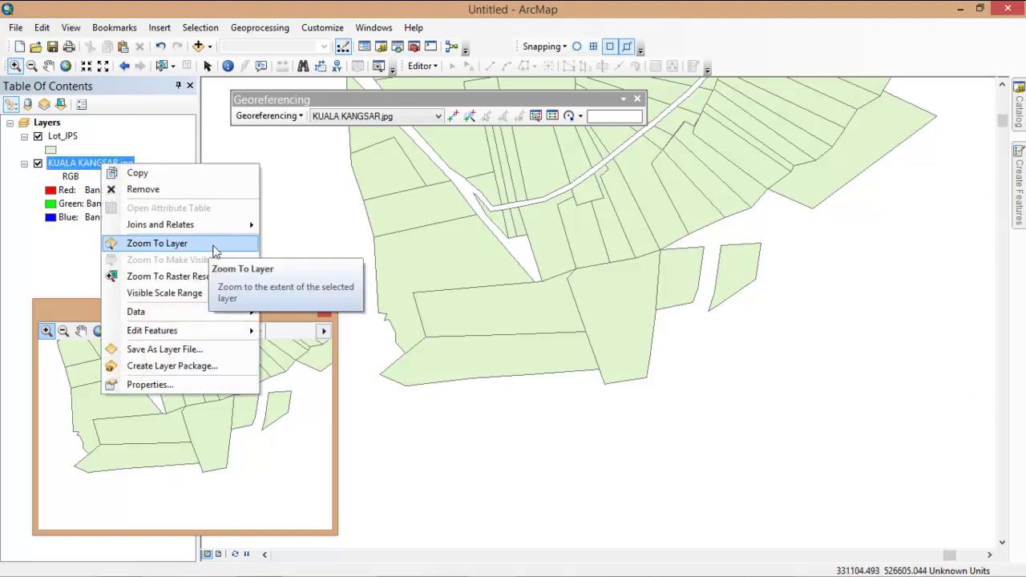
click(157, 243)
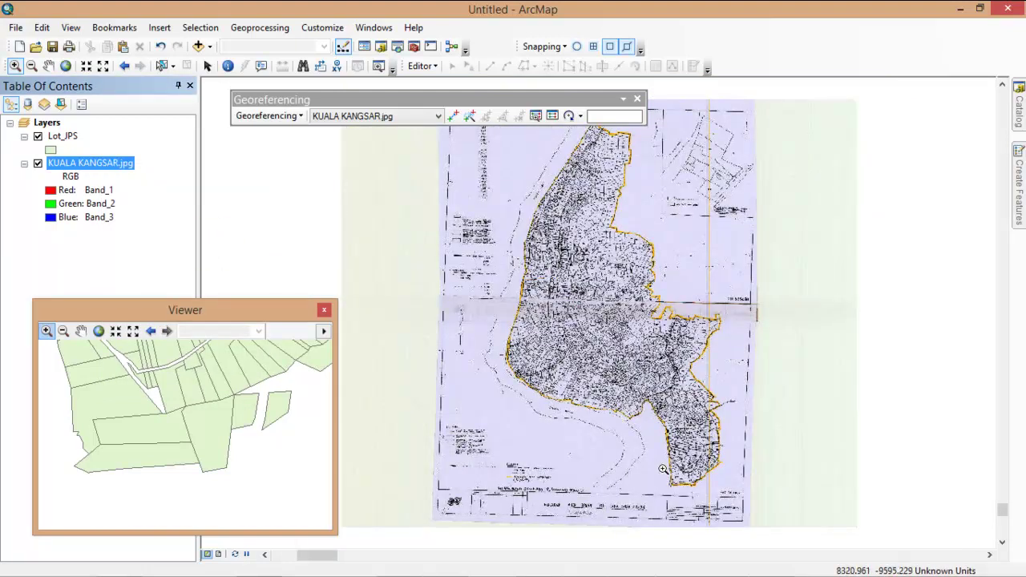
drag(652, 451, 727, 505)
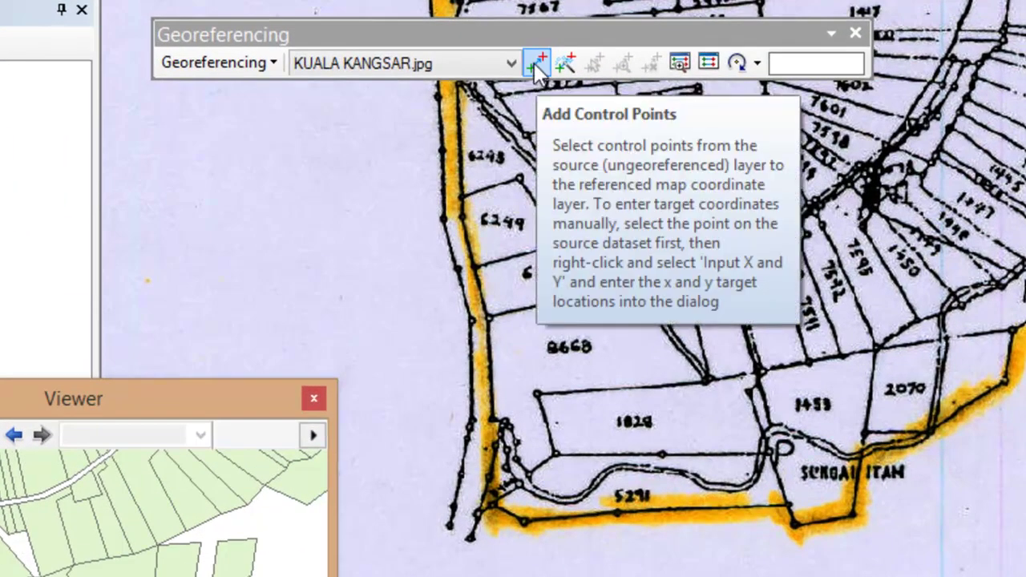
click(537, 64)
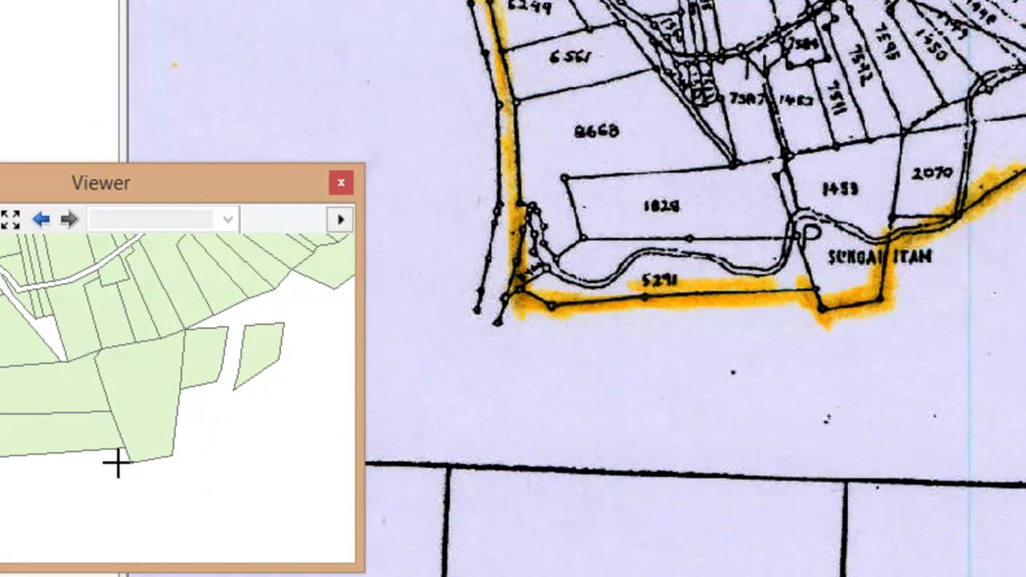
click(824, 312)
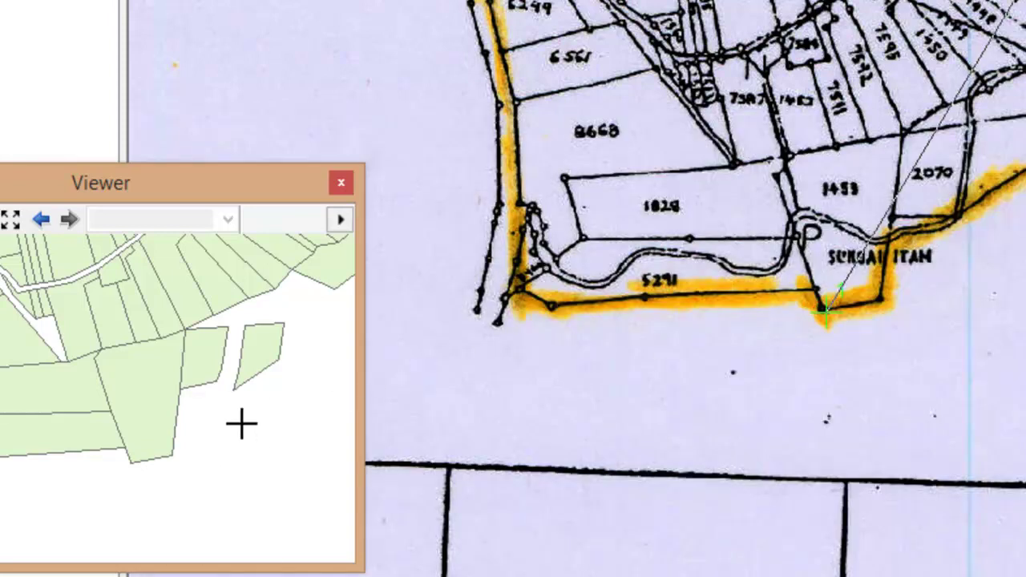
click(135, 461)
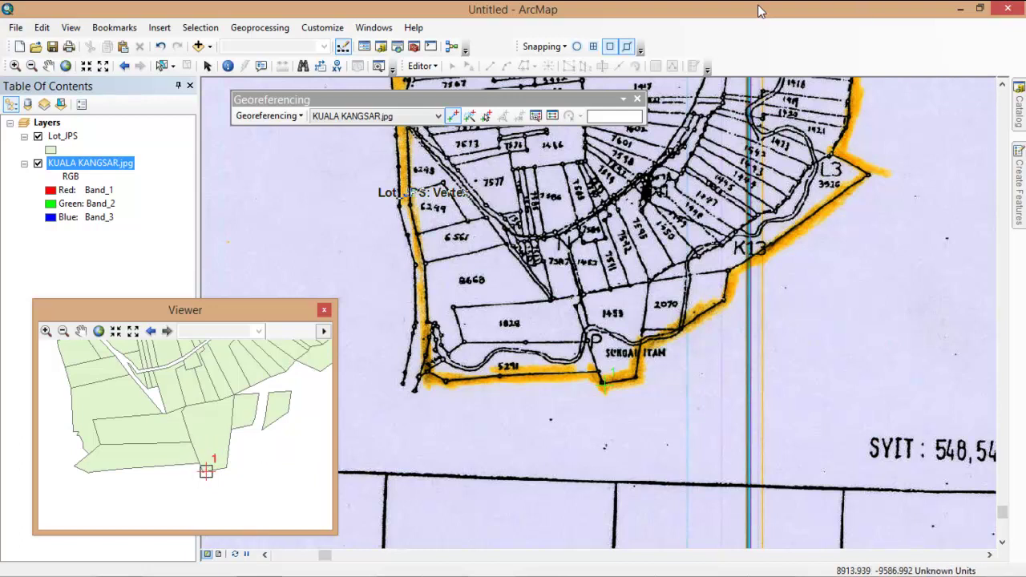
- Check that Use Snapping is enabled on the Snapping toolbar and that vertex and edge snapping are active
right_click(750, 48)
mouse_move(830, 569)
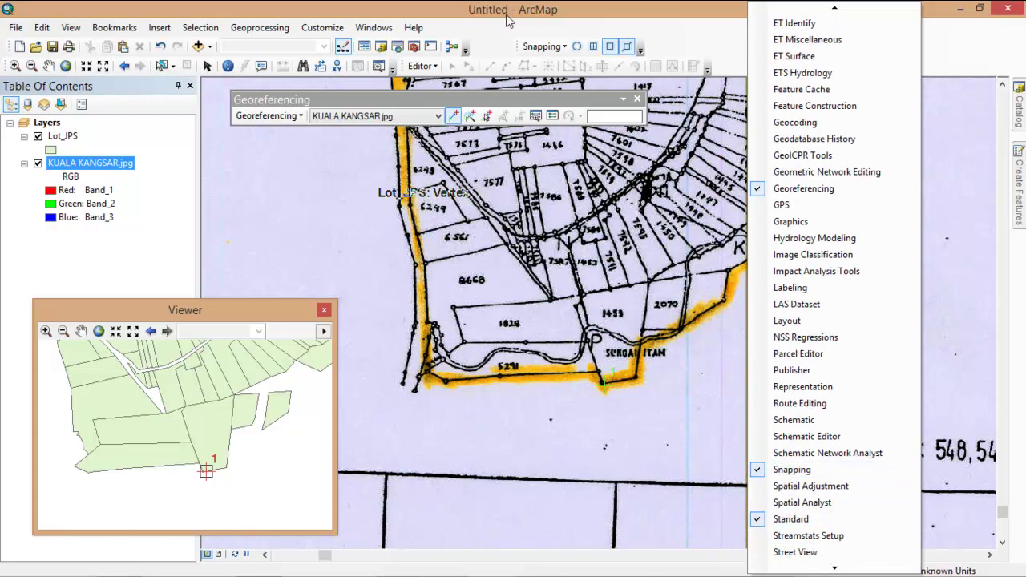
click(540, 27)
click(203, 92)
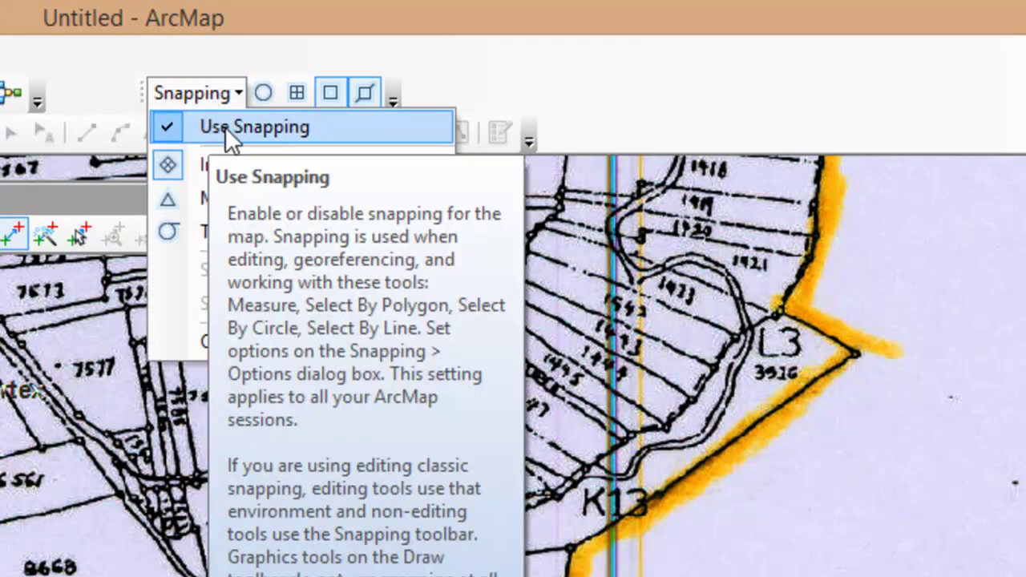
click(263, 94)
click(204, 94)
click(321, 2)
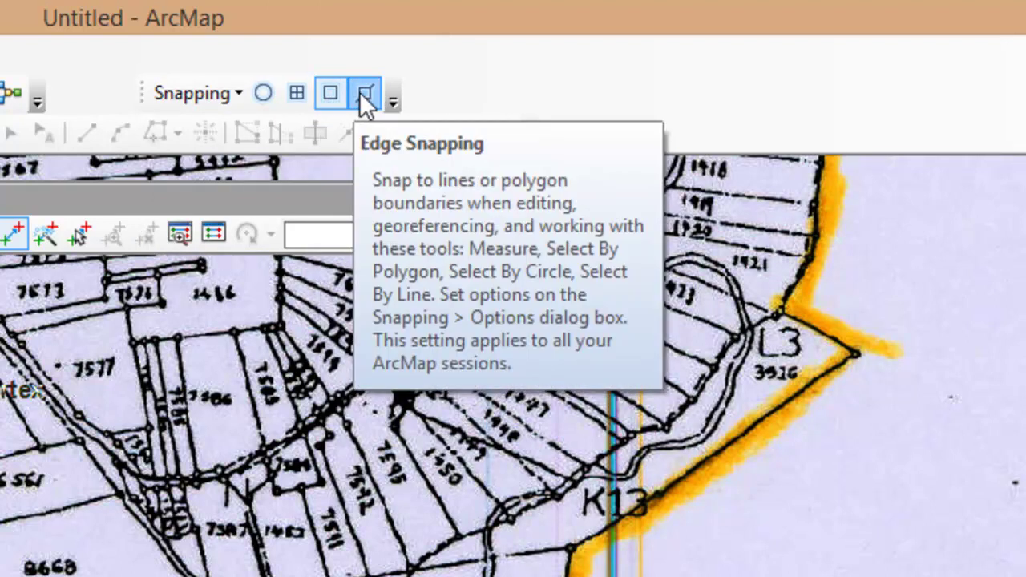
click(365, 97)
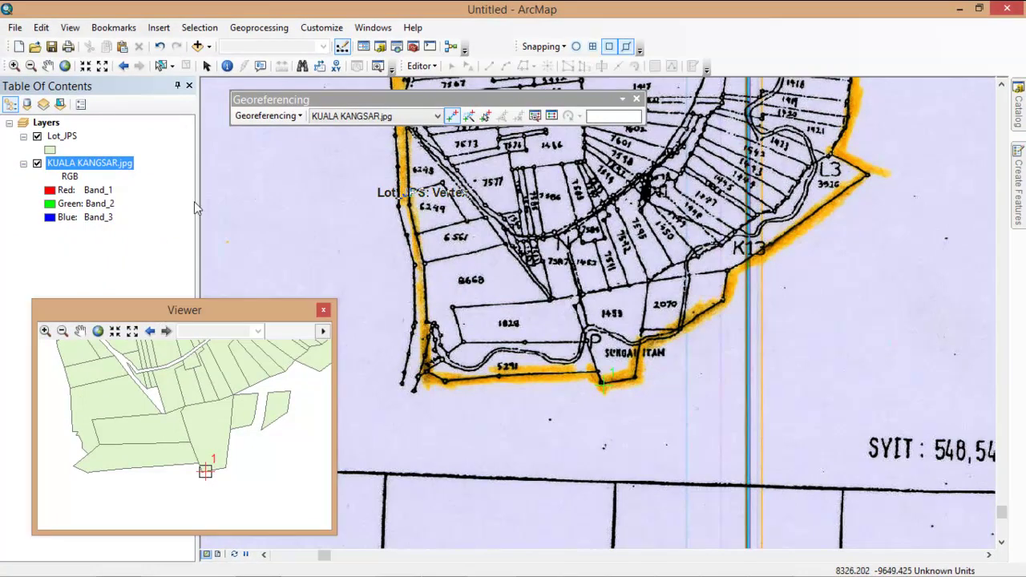
- Add a control point linking the scanned plan's northwest corner of lot 3216 to the matching Lot_JPS vertex in the Viewer
right_click(93, 166)
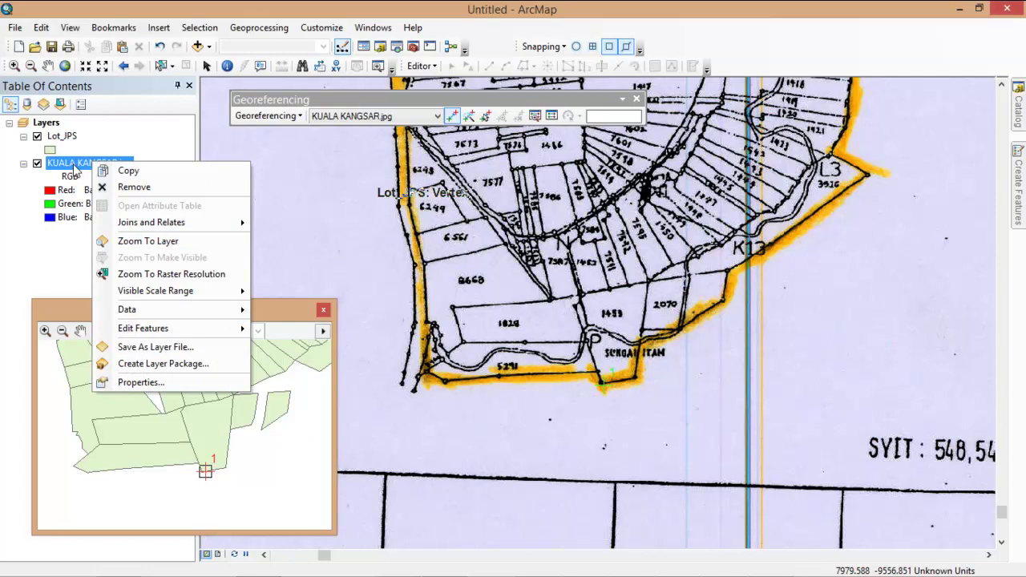
click(134, 242)
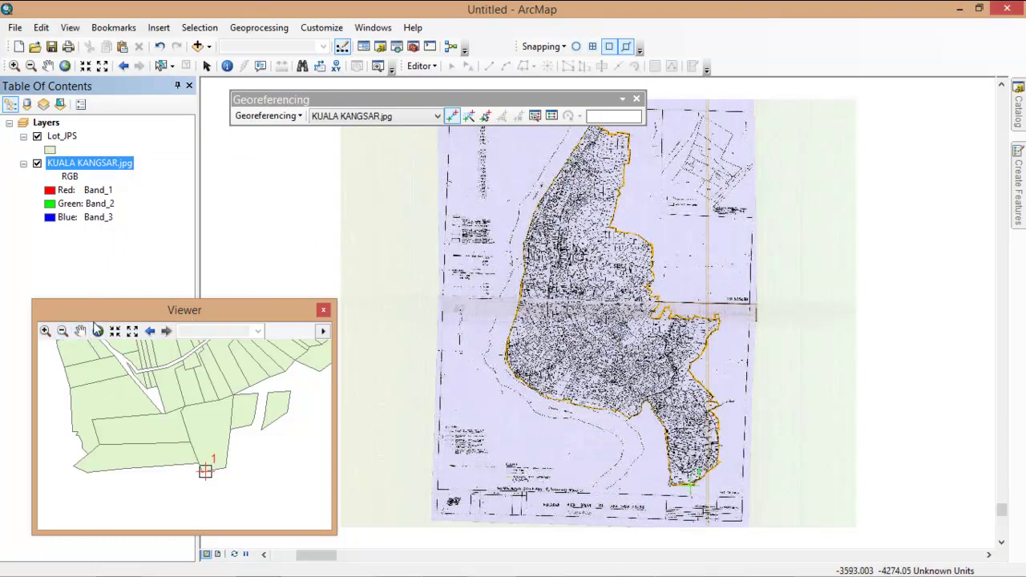
click(61, 331)
click(133, 365)
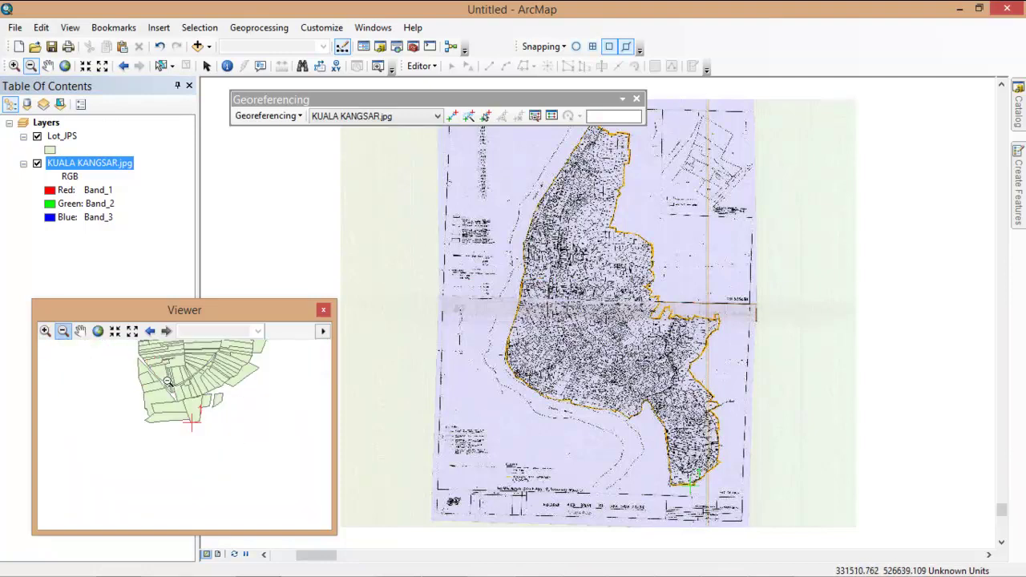
drag(221, 383, 179, 482)
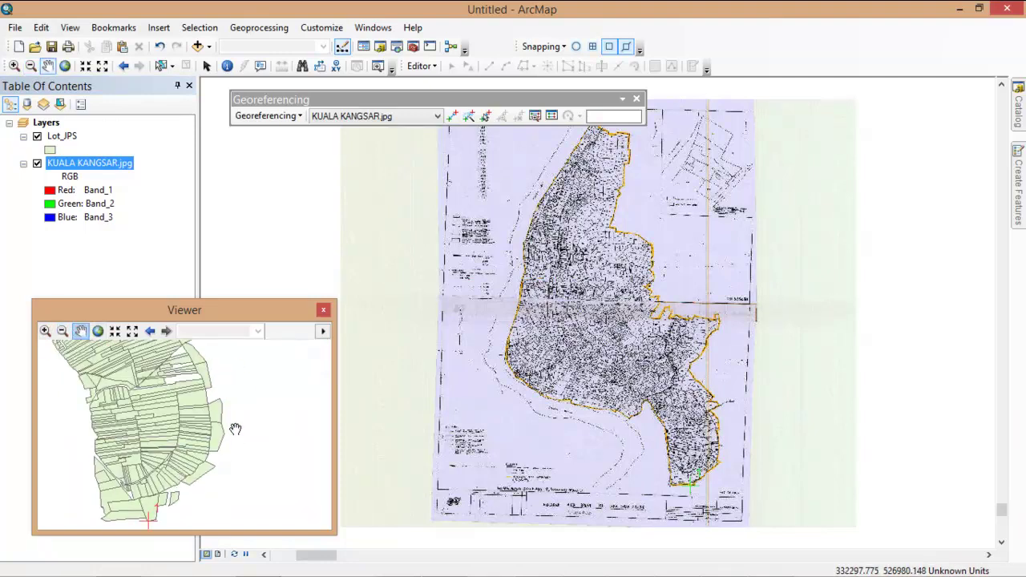
drag(223, 387, 248, 449)
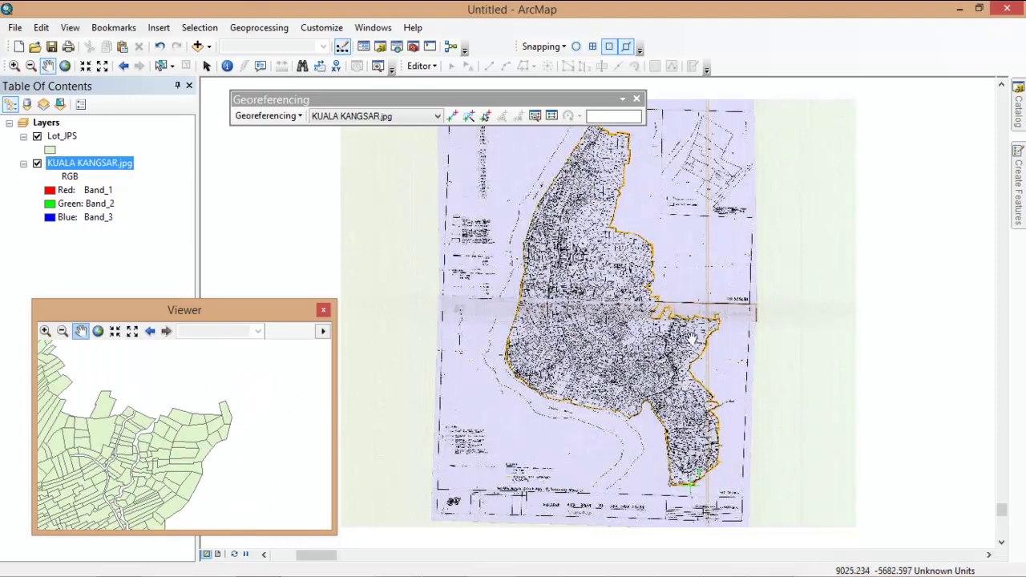
click(14, 66)
click(699, 306)
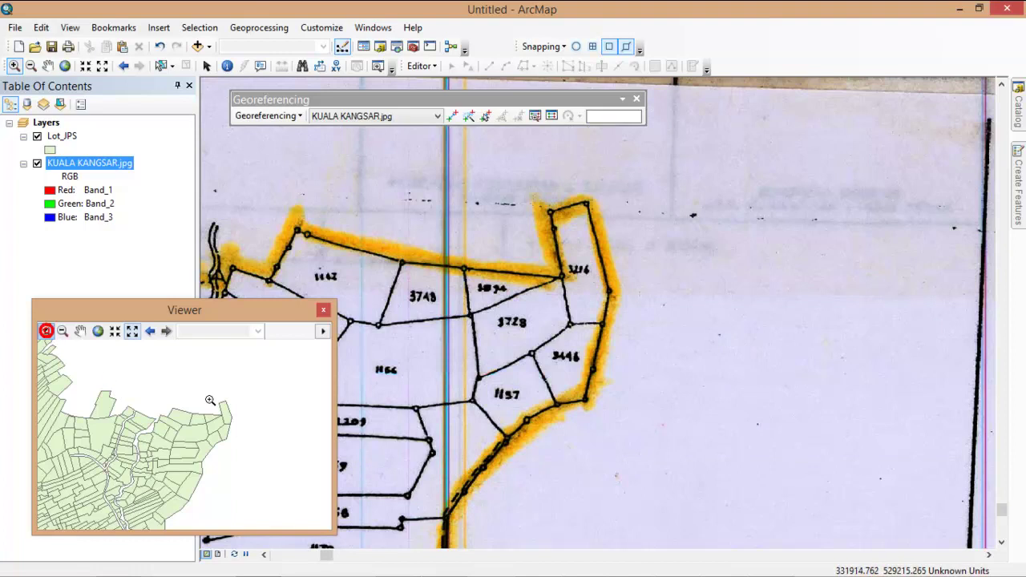
drag(183, 383, 273, 461)
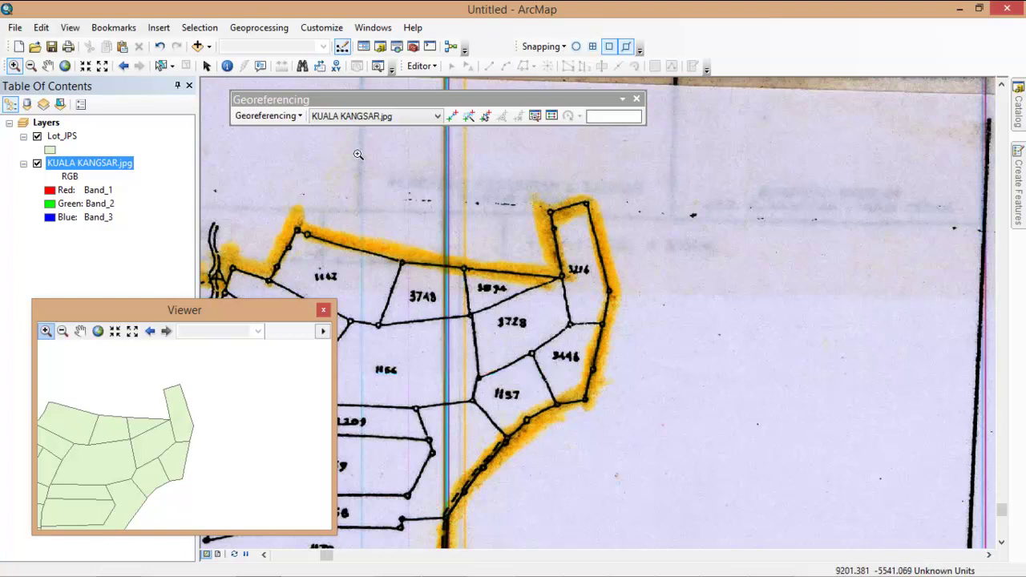
click(452, 117)
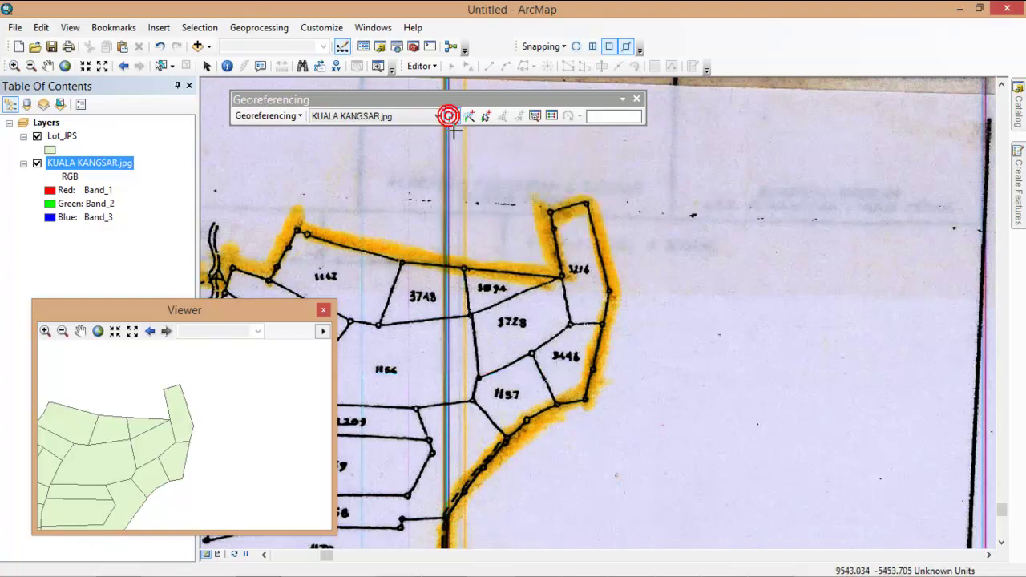
click(550, 210)
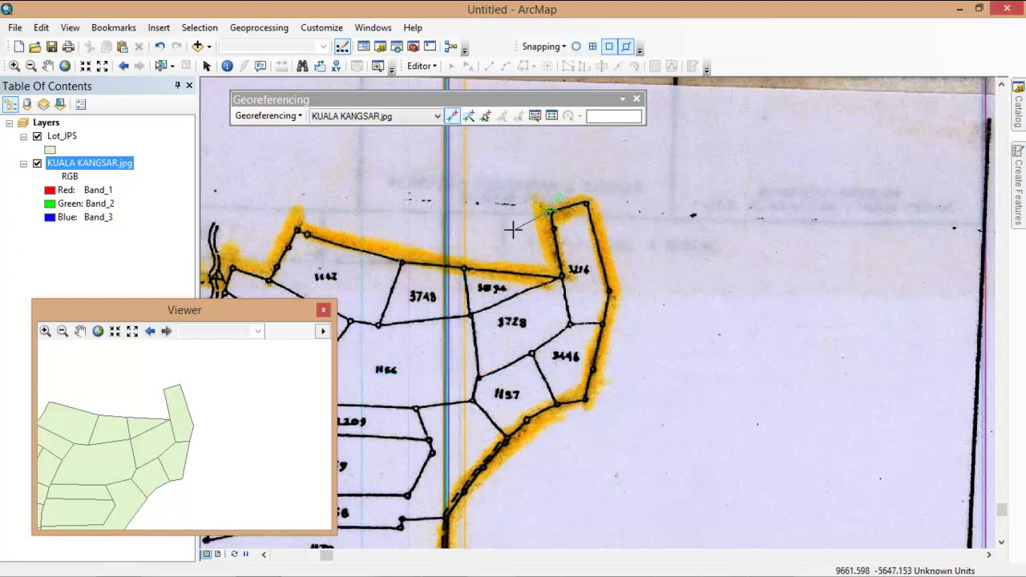
click(163, 389)
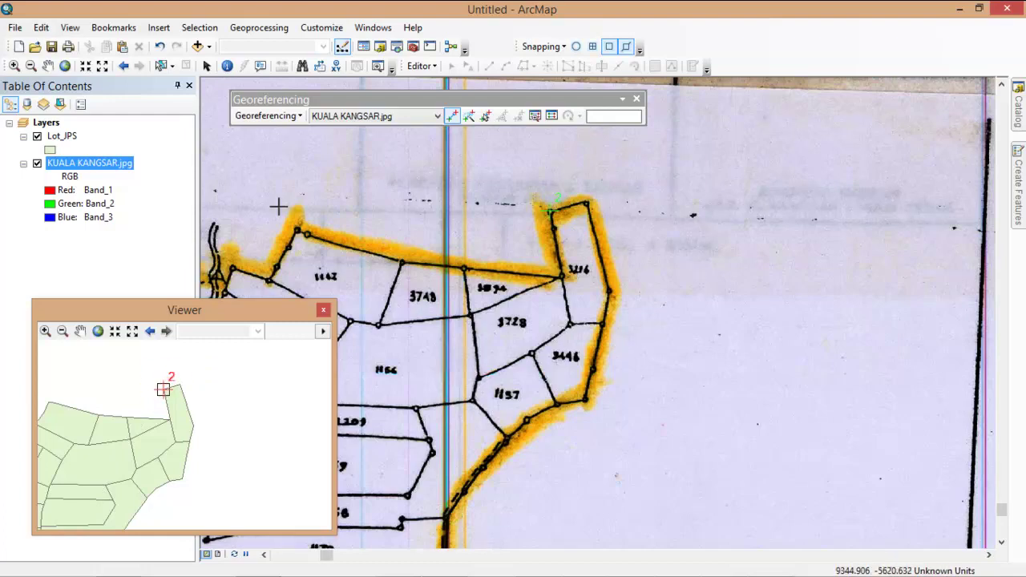
- Show the northernmost Lot_JPS lots at close range in the Viewer, with the scanned plan's northern end in the main map
right_click(76, 164)
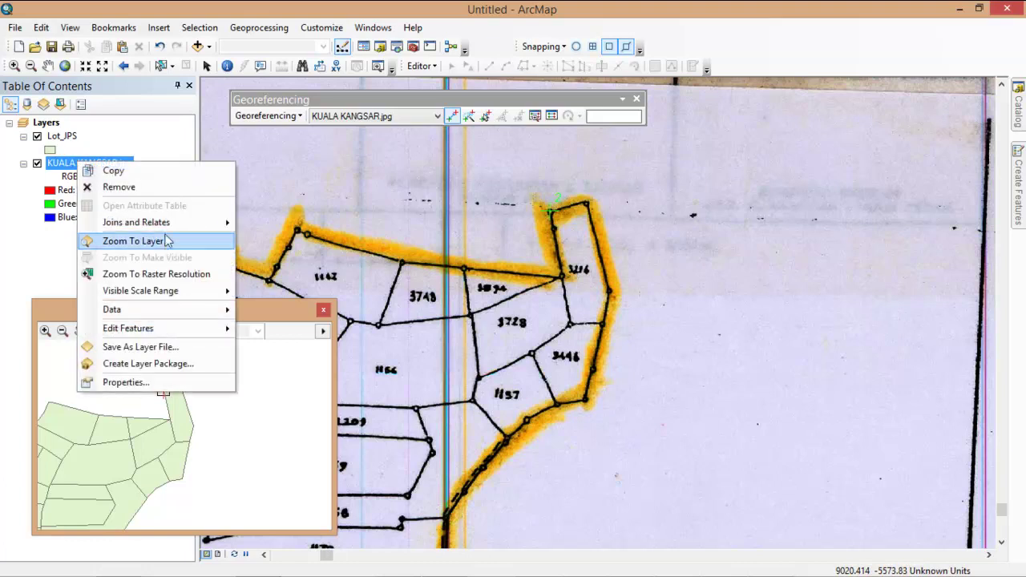
click(164, 243)
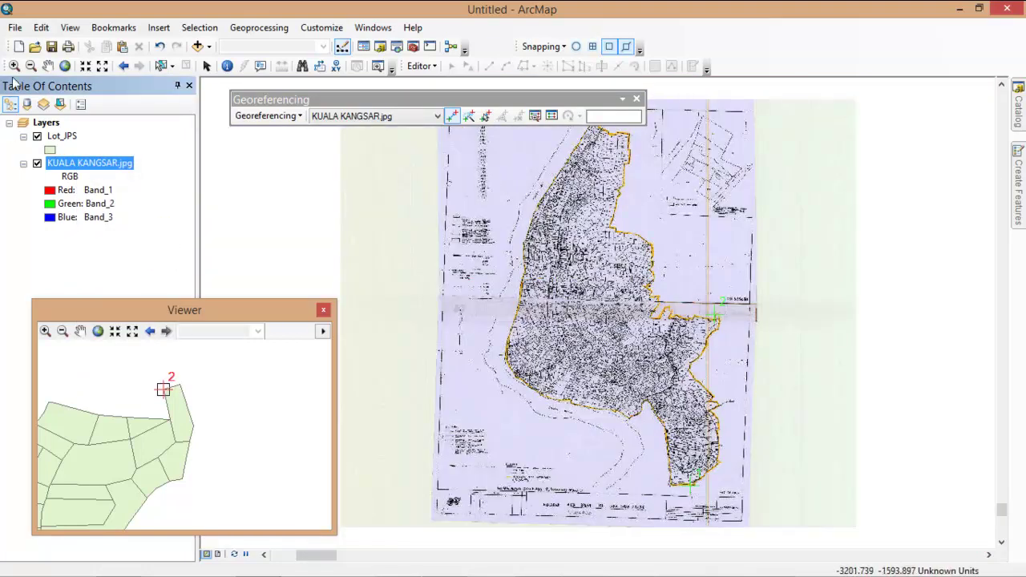
click(47, 66)
drag(631, 127, 660, 229)
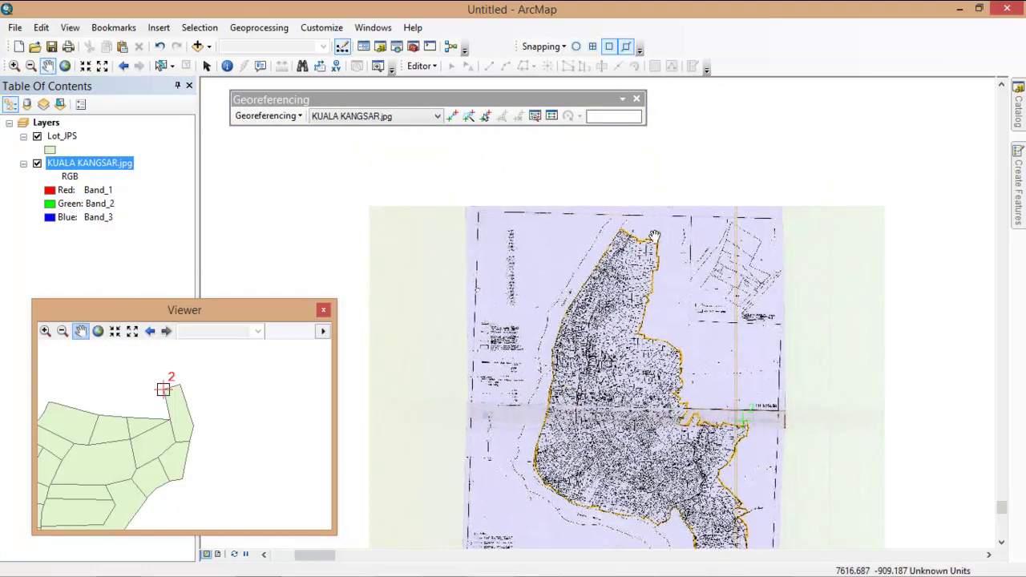
click(62, 331)
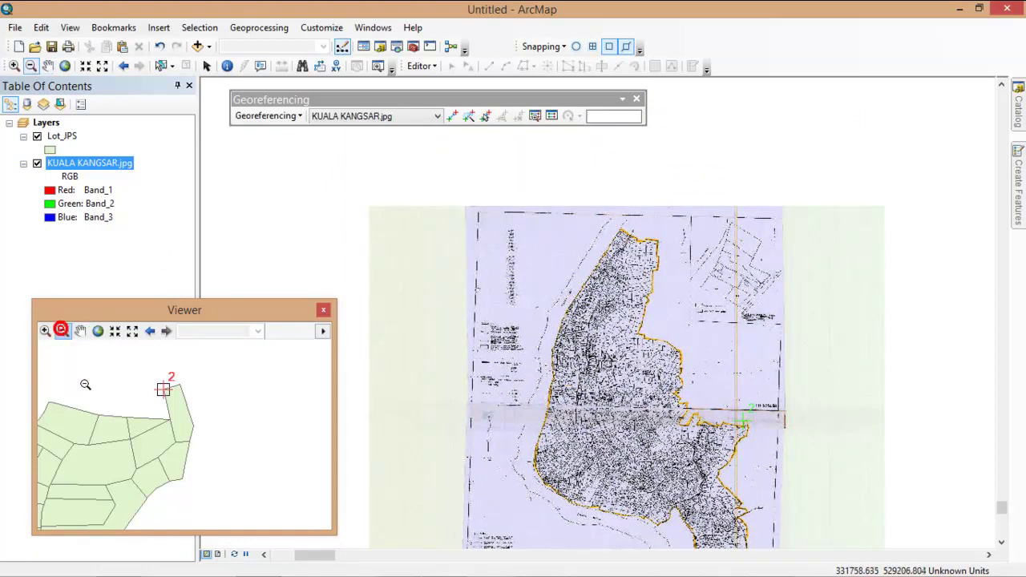
click(79, 378)
click(153, 415)
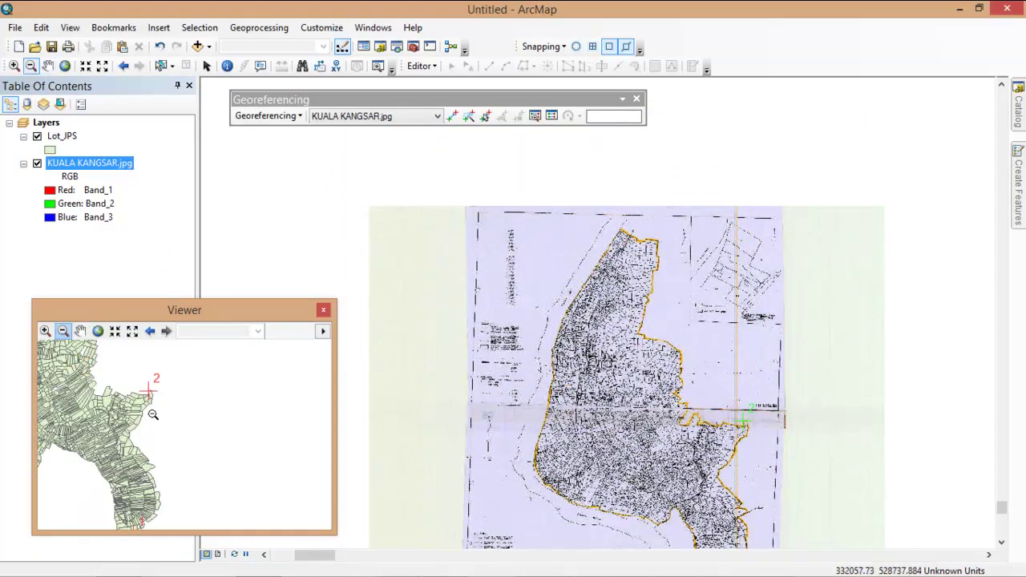
click(80, 331)
drag(105, 400, 181, 484)
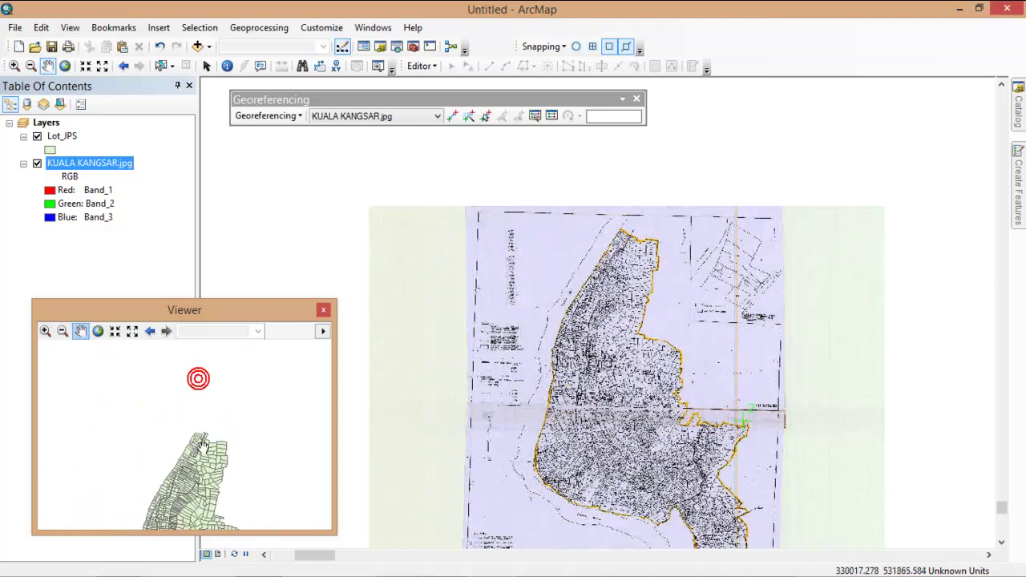
mouse_move(222, 443)
mouse_down()
mouse_move(218, 408)
mouse_move(239, 432)
mouse_up()
click(46, 331)
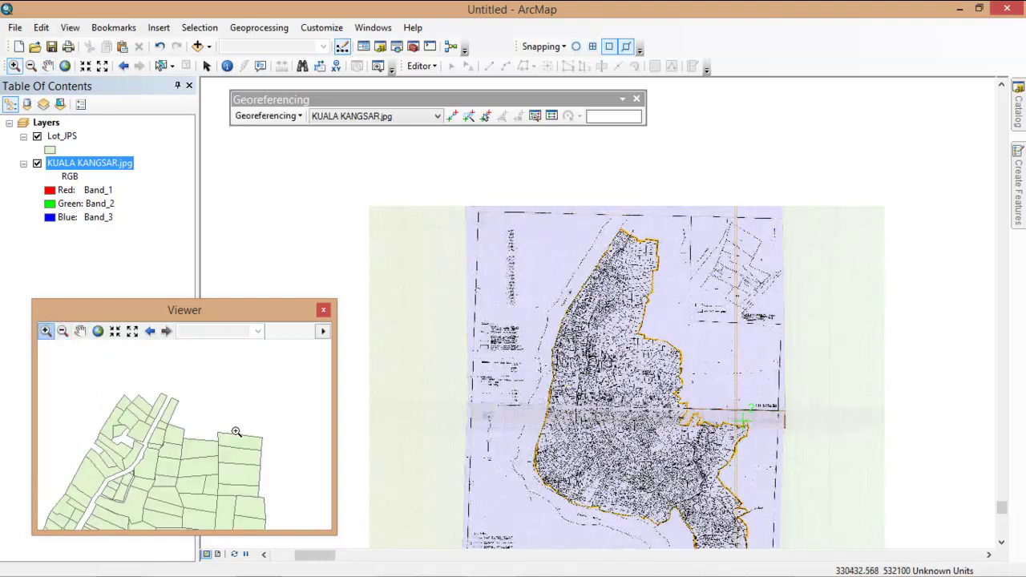
drag(85, 366, 294, 474)
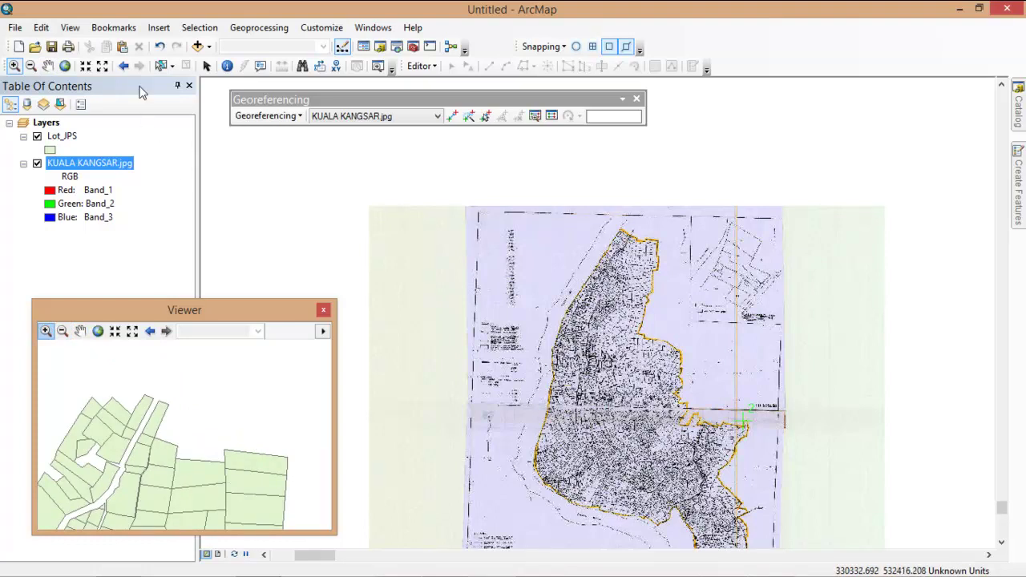
- Add a control point linking the northwest corner of the scanned lot directly north of lot 1863 to its matching Lot_JPS vertex
click(12, 63)
drag(601, 209, 694, 277)
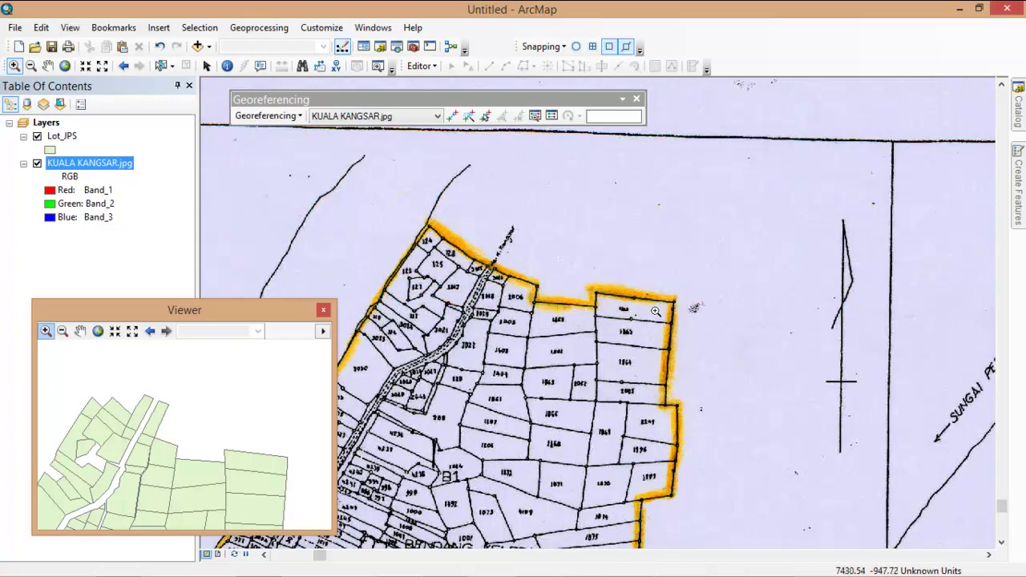
drag(566, 262, 722, 366)
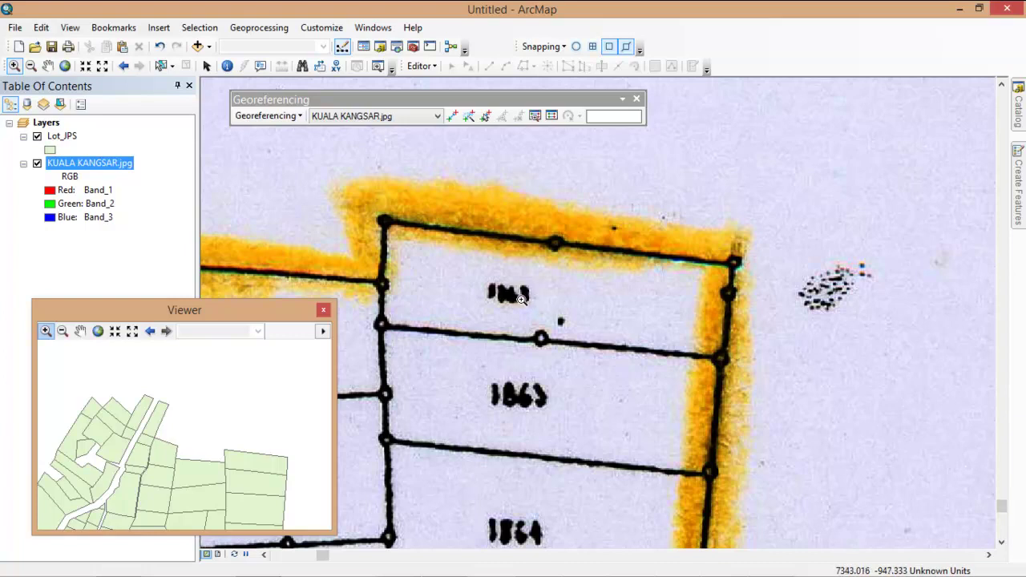
click(124, 66)
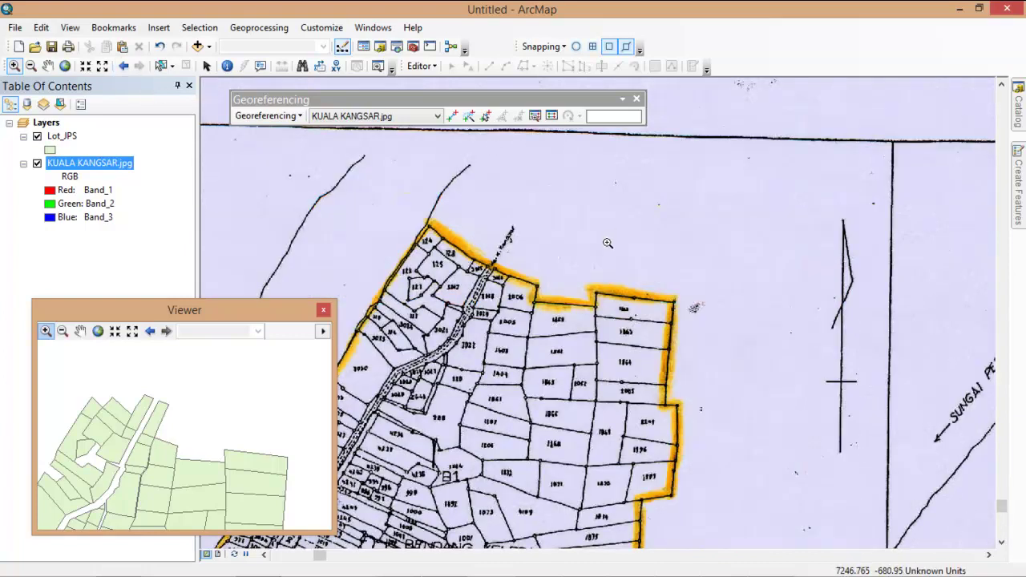
drag(498, 262, 629, 357)
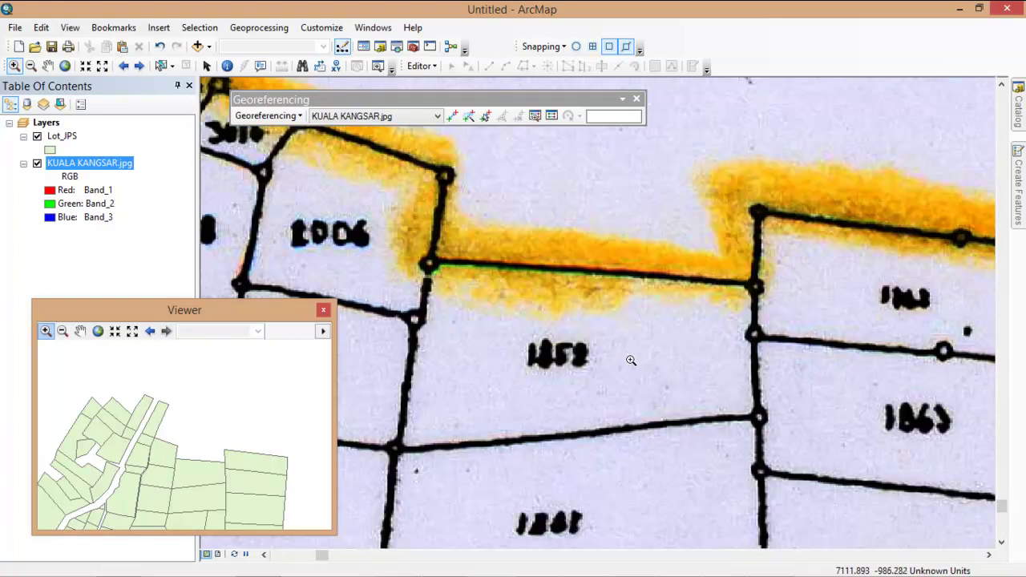
click(123, 65)
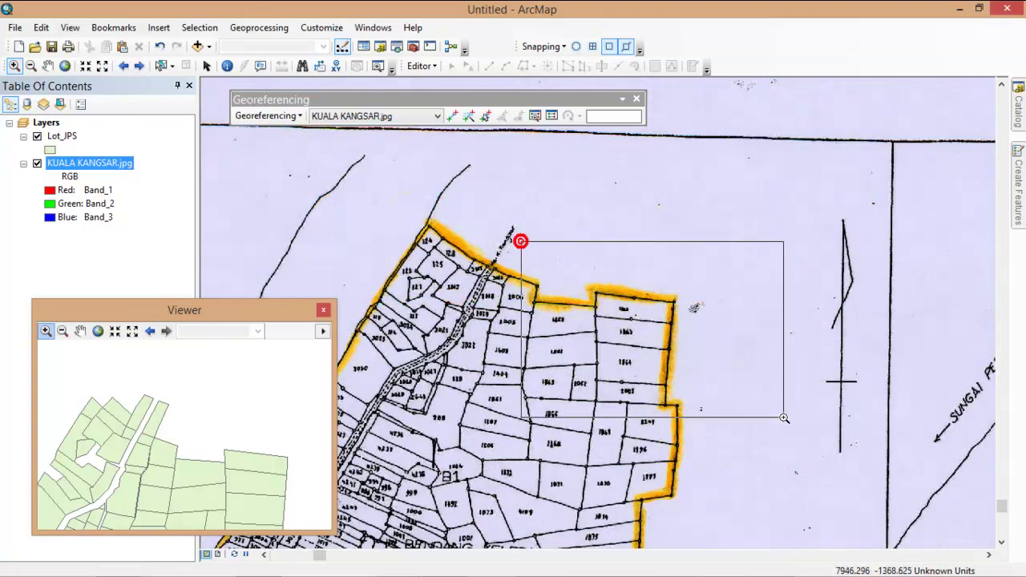
key(period)
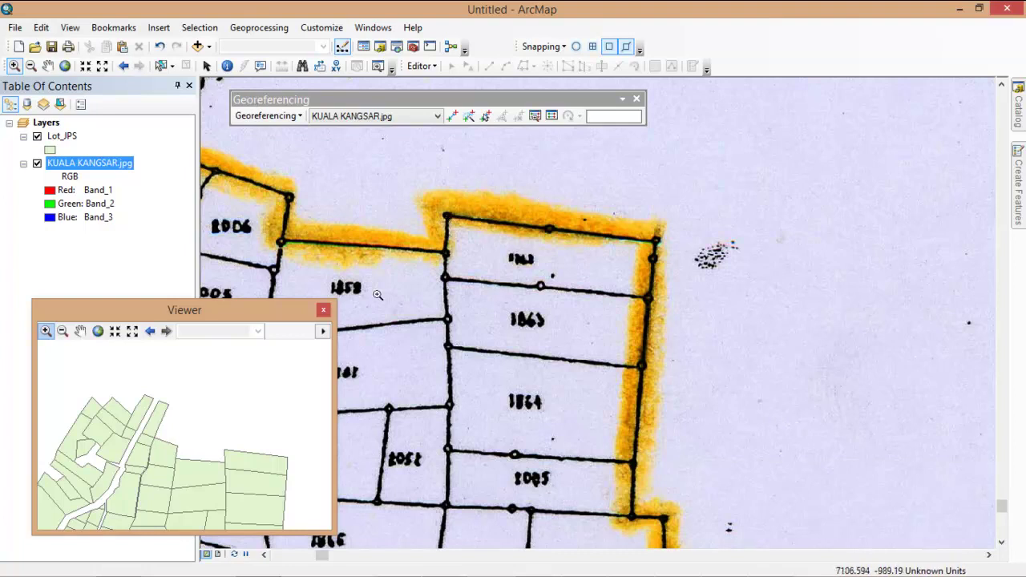
click(453, 116)
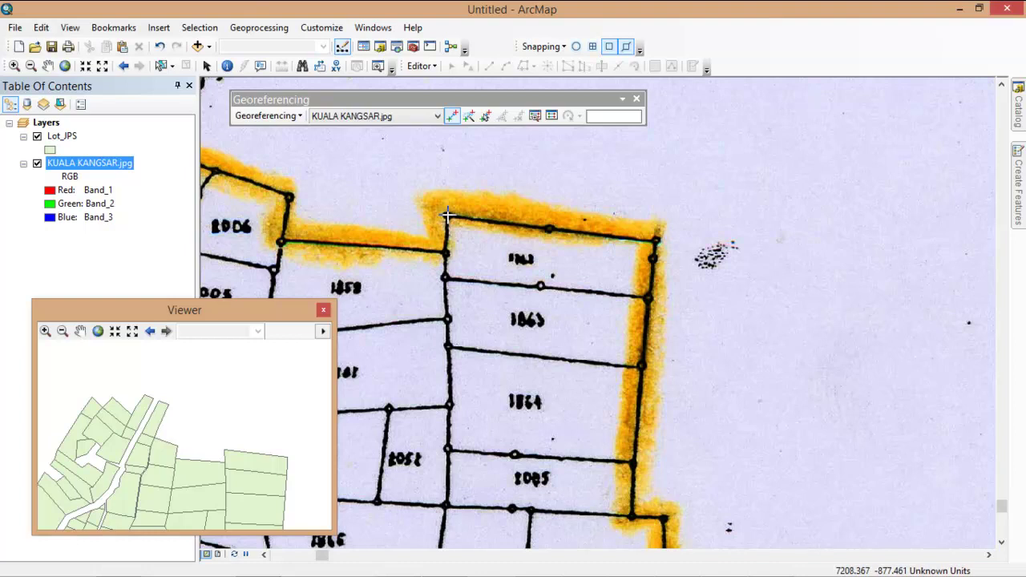
click(447, 215)
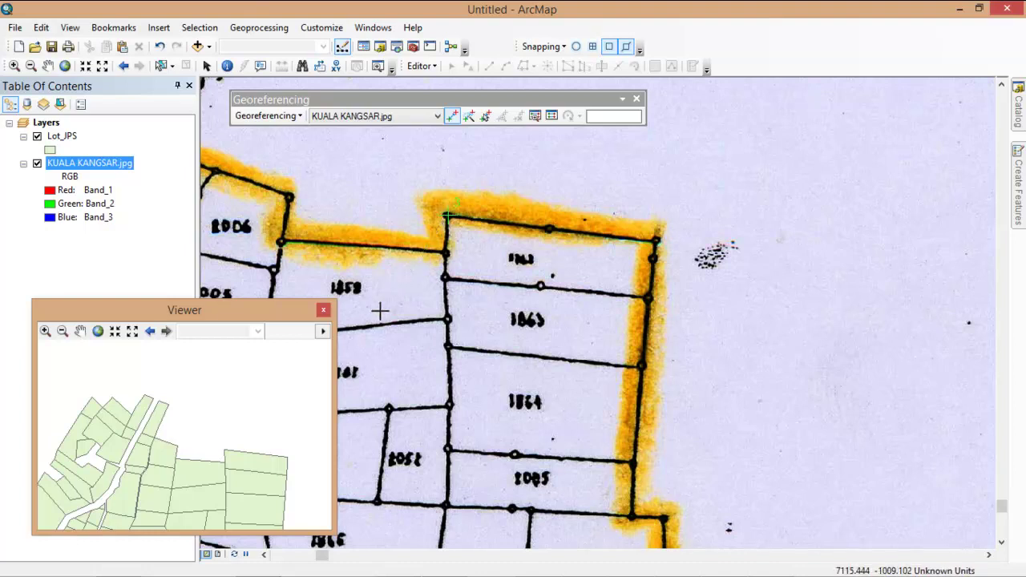
click(224, 450)
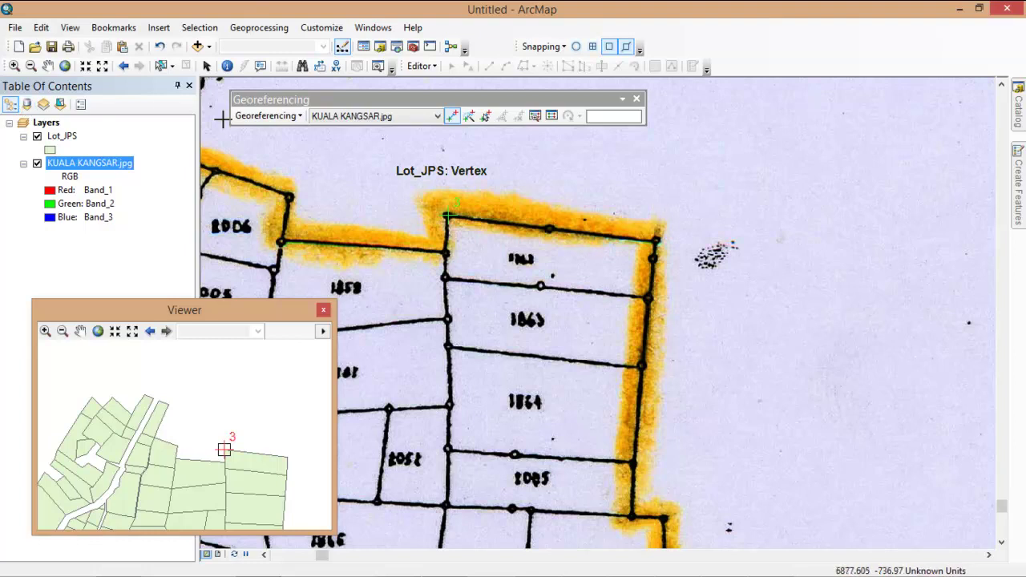
- Update the display to fit the scanned plan to its control points, and show the full map extent with the Viewer closed
click(268, 117)
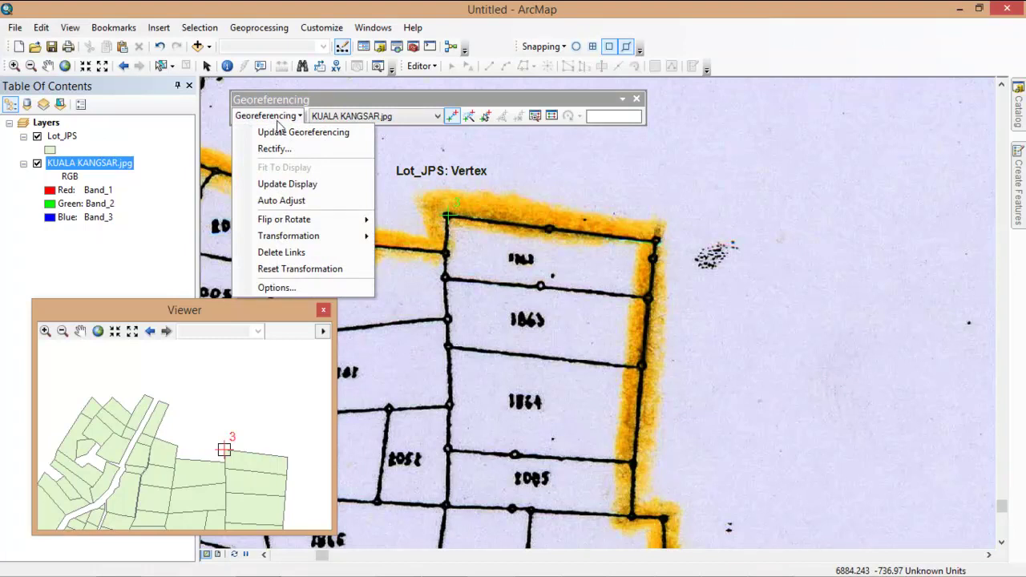
click(327, 185)
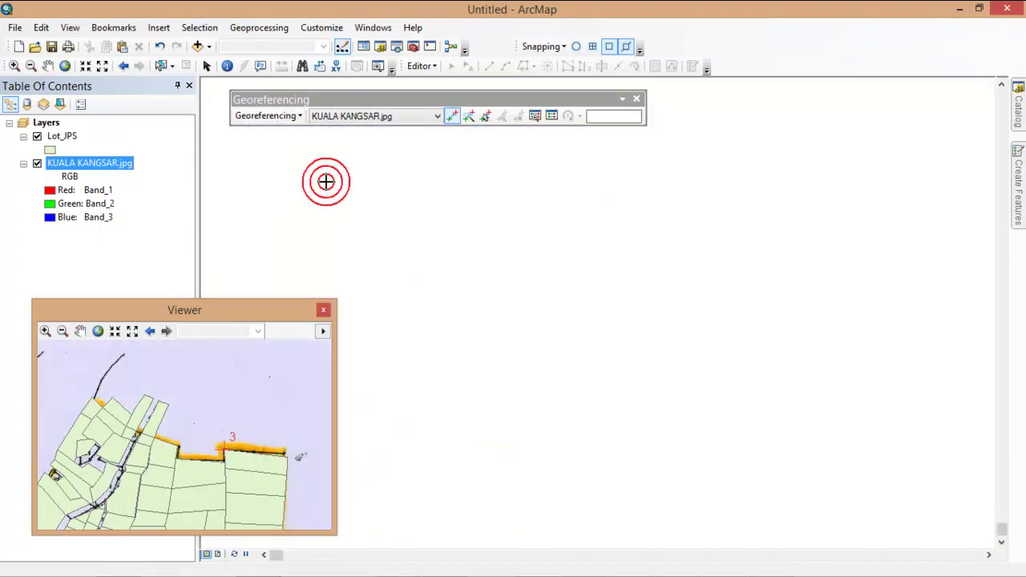
click(323, 313)
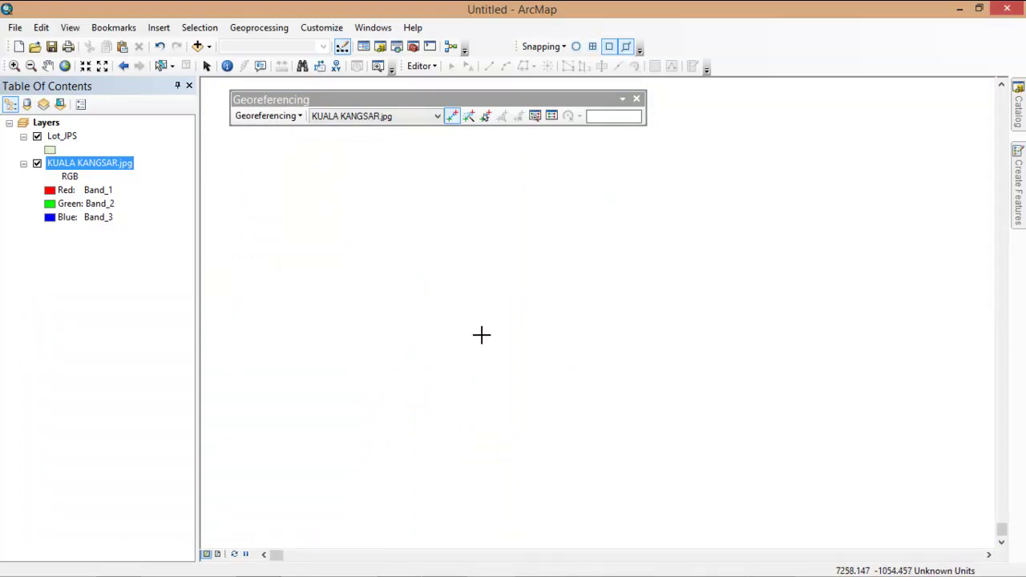
click(66, 67)
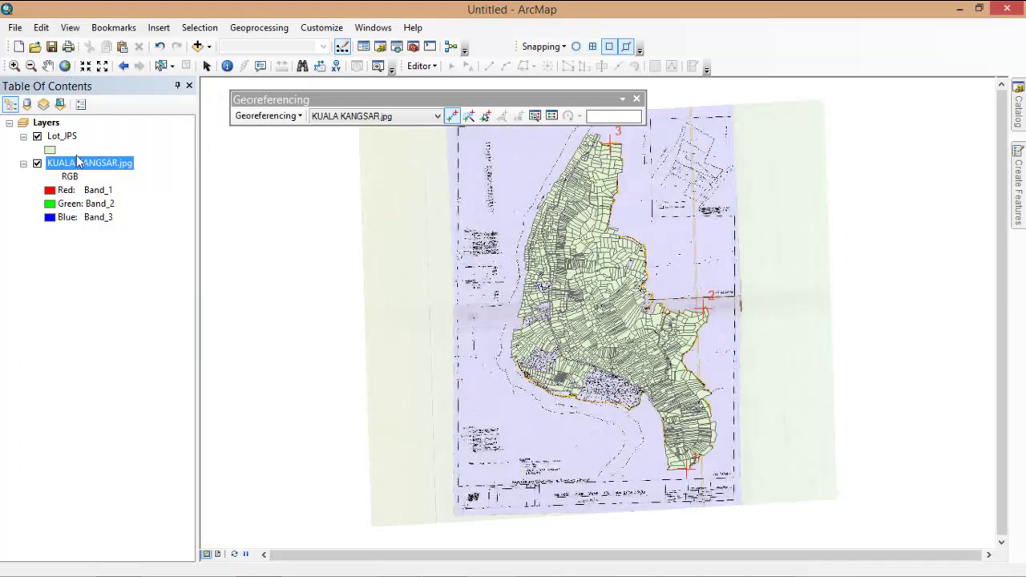
- Compare the Lot_JPS lots with the scanned plan at full extent by repeatedly hiding and showing the Lot_JPS layer
click(37, 136)
click(37, 137)
click(37, 136)
click(37, 136)
click(37, 136)
click(37, 136)
click(37, 136)
click(37, 136)
click(36, 136)
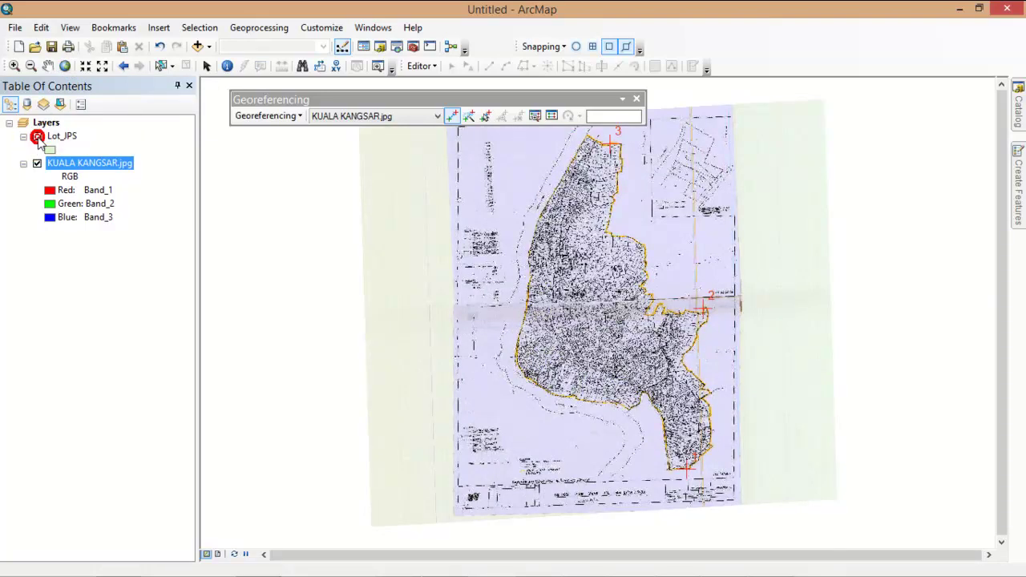
click(37, 137)
click(37, 136)
click(37, 137)
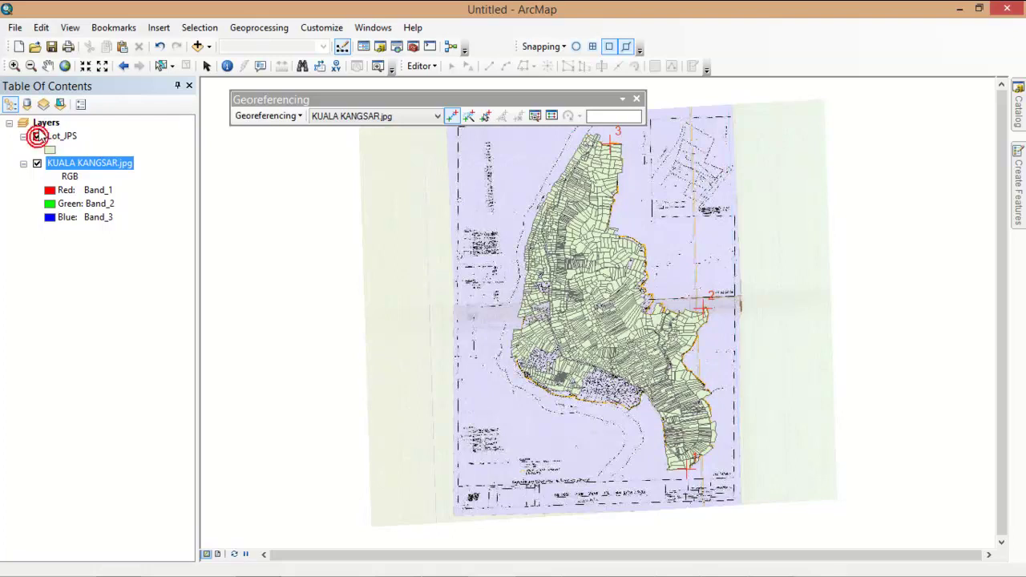
- Check how the Lot_JPS lots overlay the plan's central part around control point 2, alternating the layer's visibility at closer range
click(37, 136)
click(14, 66)
drag(499, 240, 747, 379)
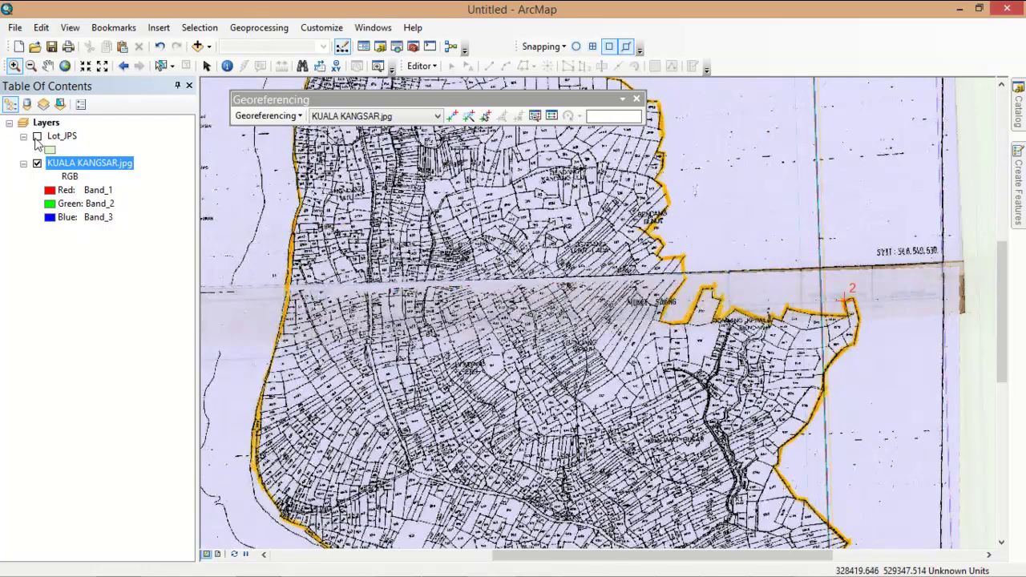
click(37, 136)
click(37, 136)
click(37, 137)
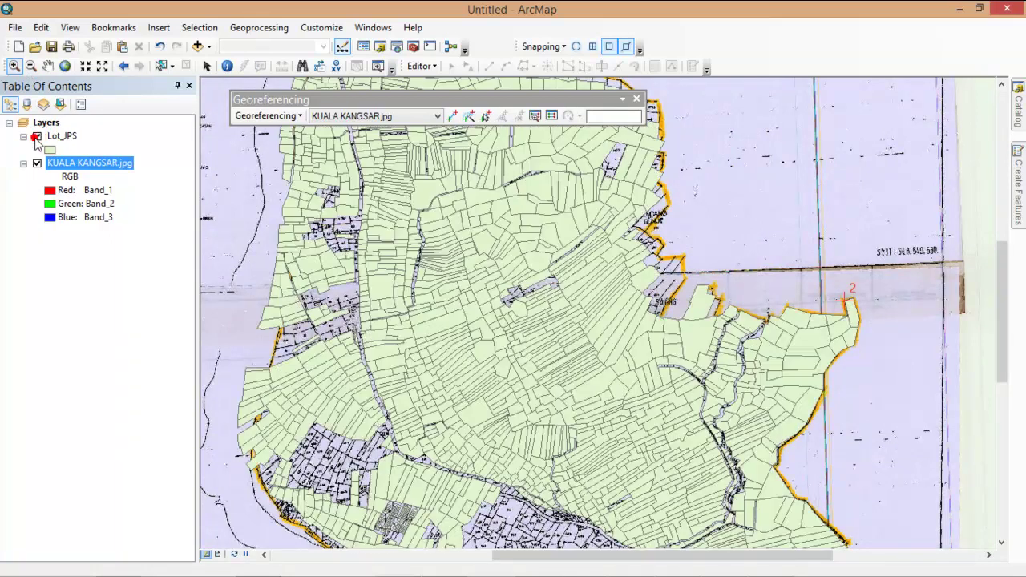
click(37, 136)
click(36, 136)
click(36, 136)
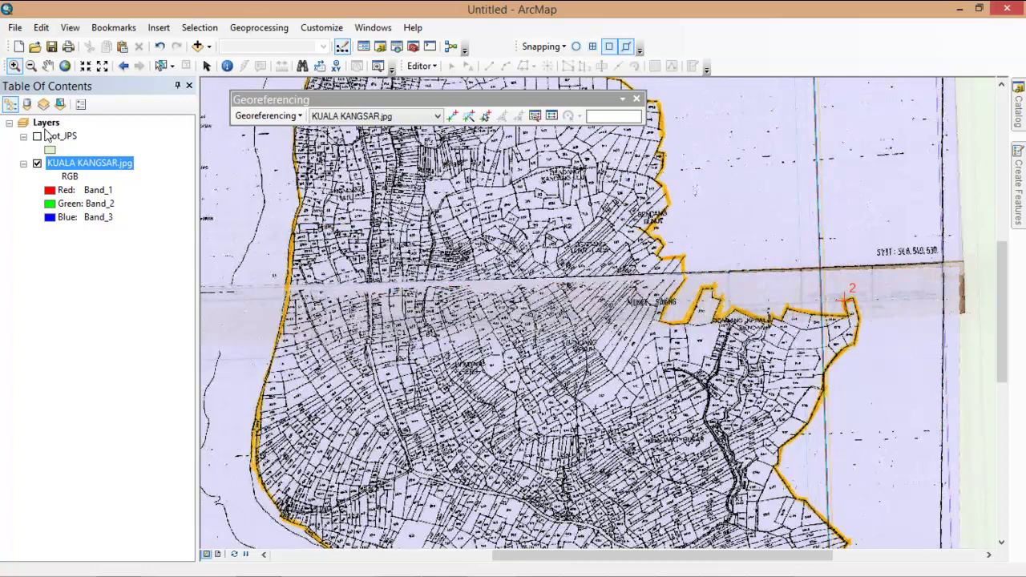
click(37, 137)
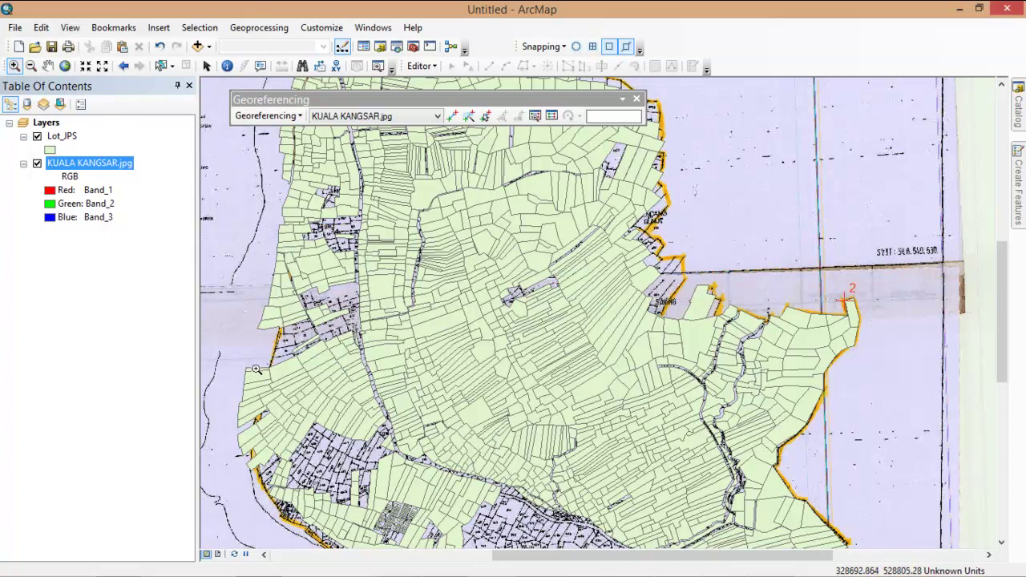
- Examine the lot alignment at the plan's northern end around control point 3 by switching Lot_JPS off and on
click(48, 66)
drag(350, 169, 490, 429)
scroll(481, 360, up, 2)
drag(478, 328, 435, 307)
click(37, 136)
click(37, 137)
click(37, 136)
click(36, 136)
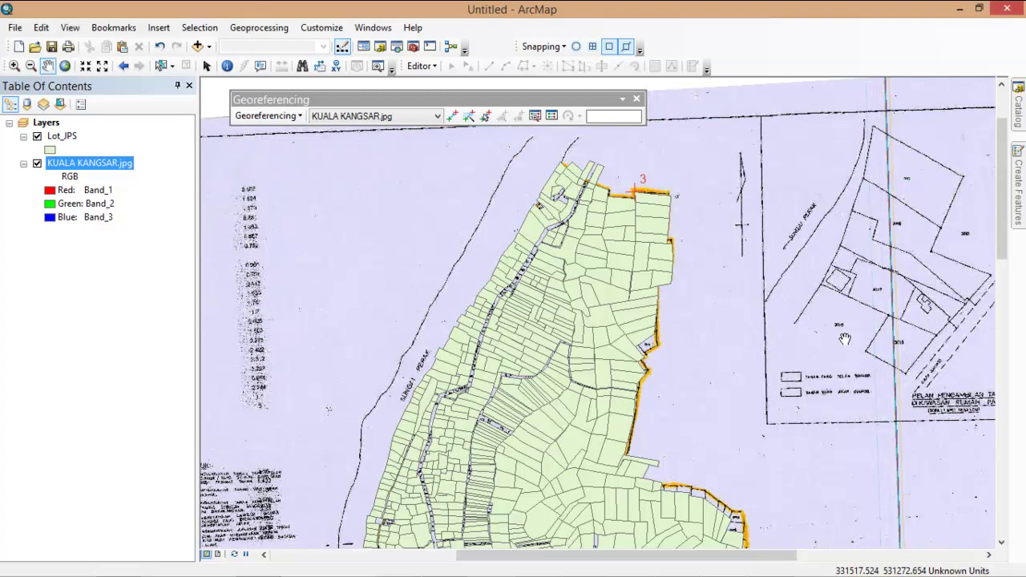
- Hide the Lot_JPS layer and save the current warp to KUALA KANGSAR.jpg with Update Georeferencing
click(43, 138)
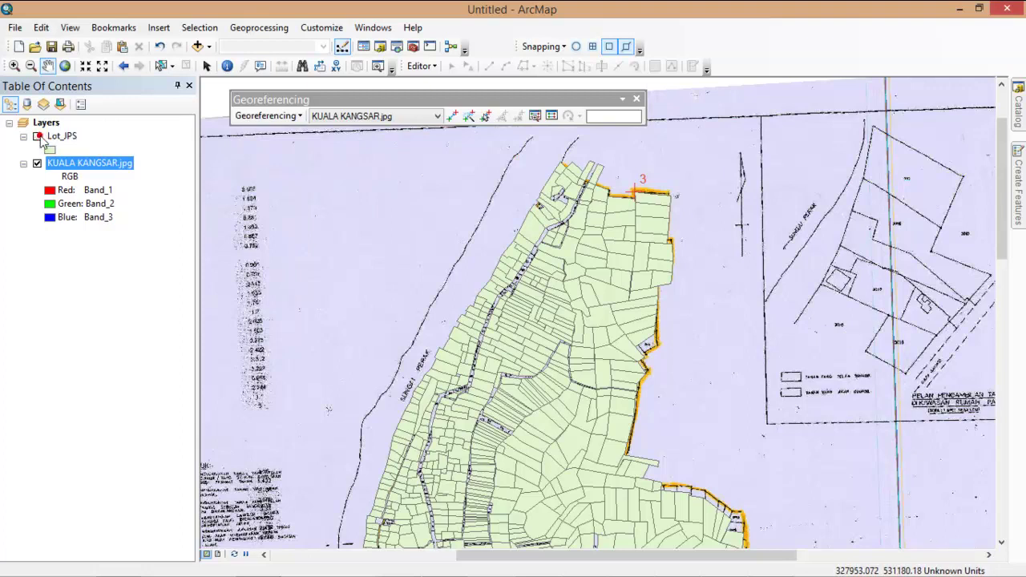
click(38, 137)
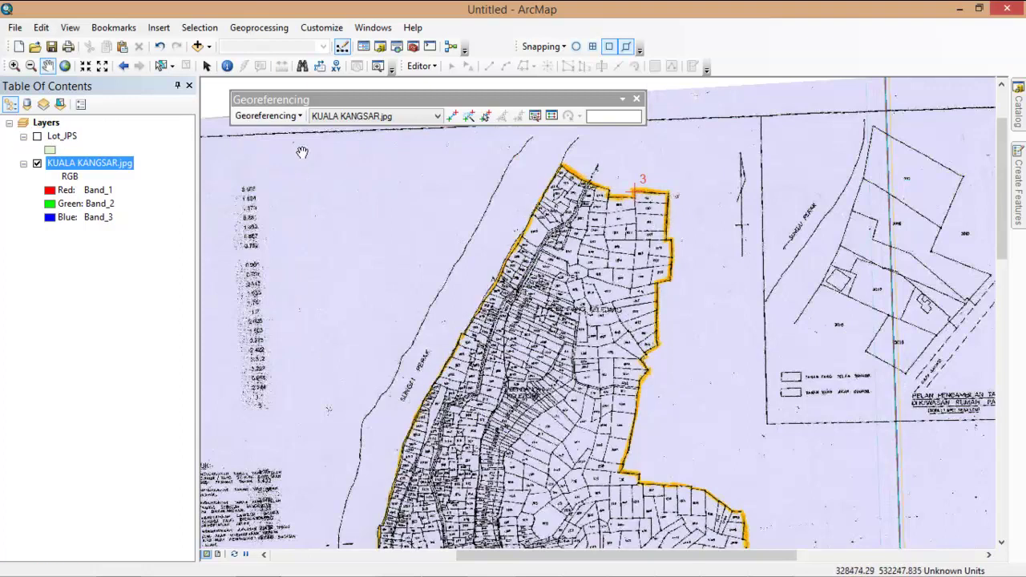
click(291, 117)
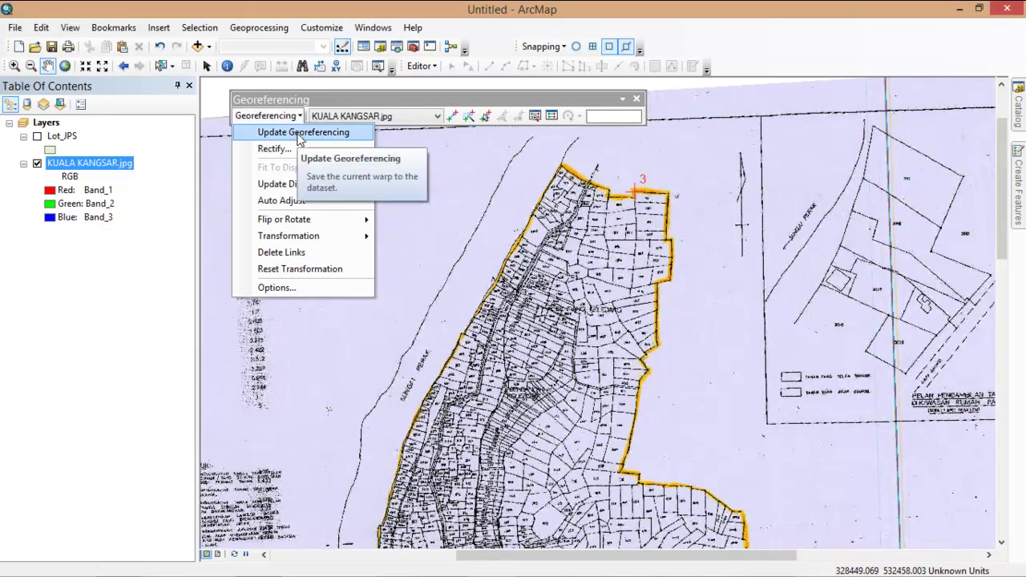
click(301, 134)
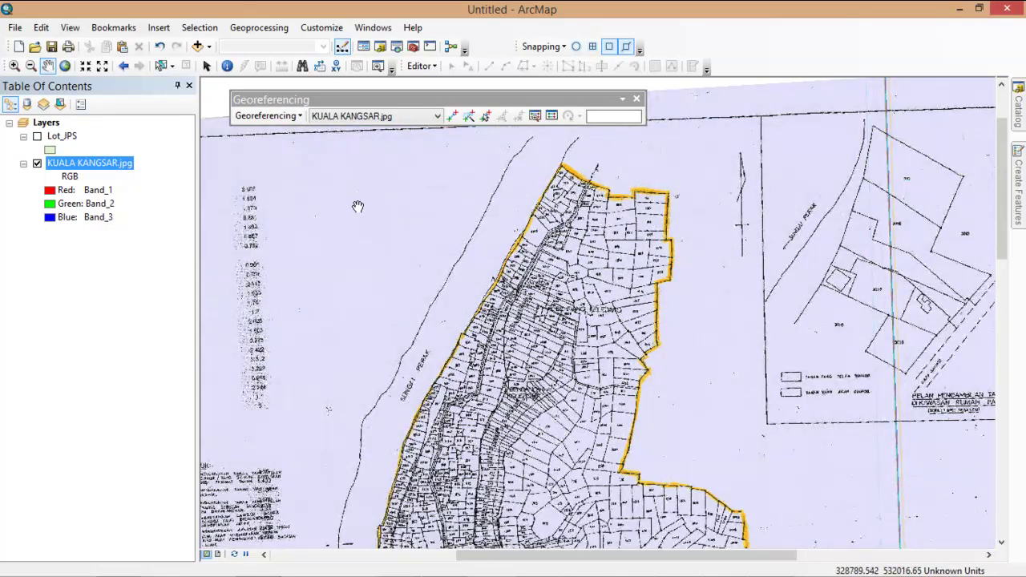